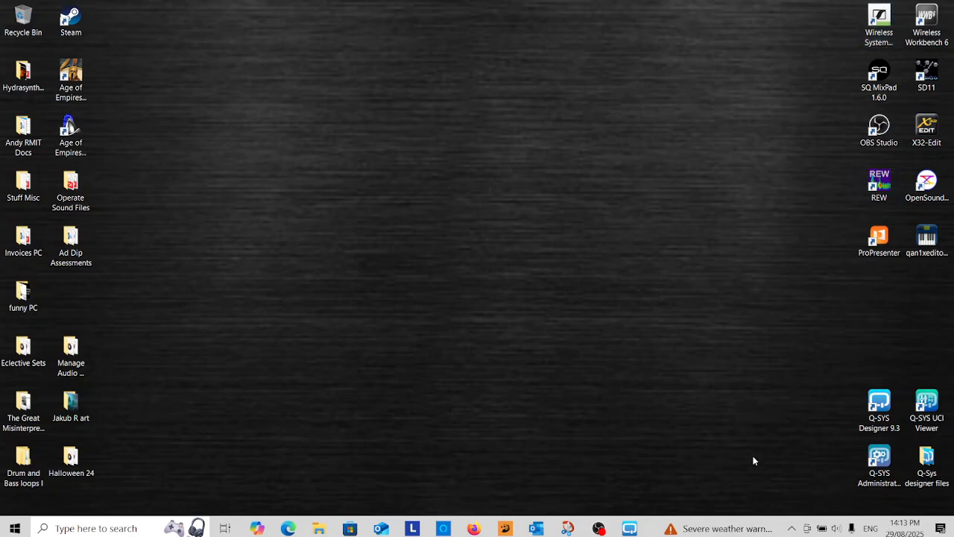
Switch to Q-SYS Designer, find the Router audio component and place it on the schematic above the Flex In block
left_click(627, 528)
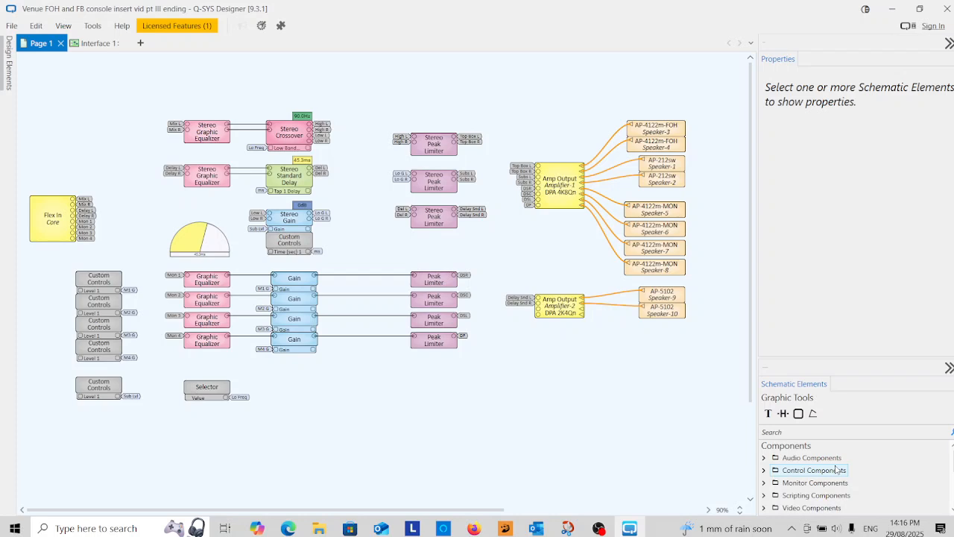
left_click(789, 433)
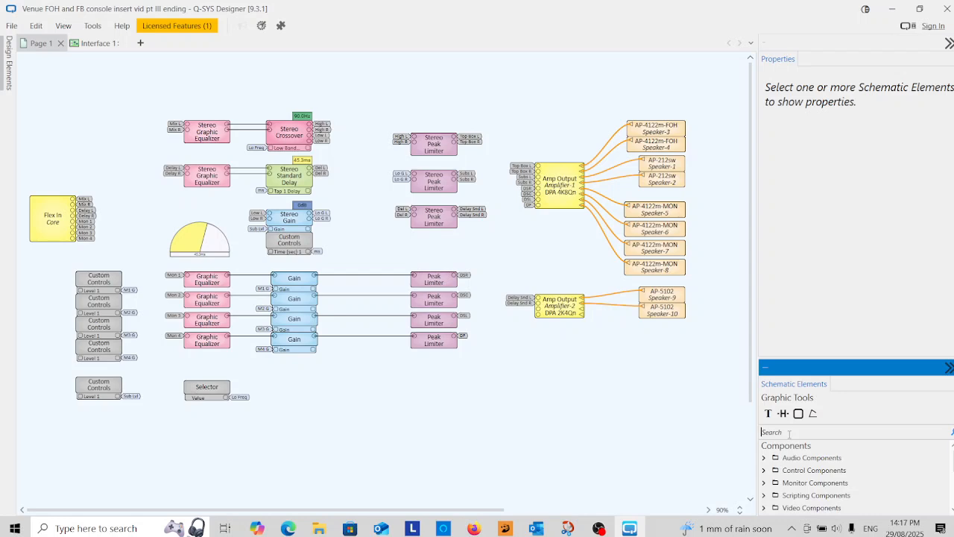
type("router")
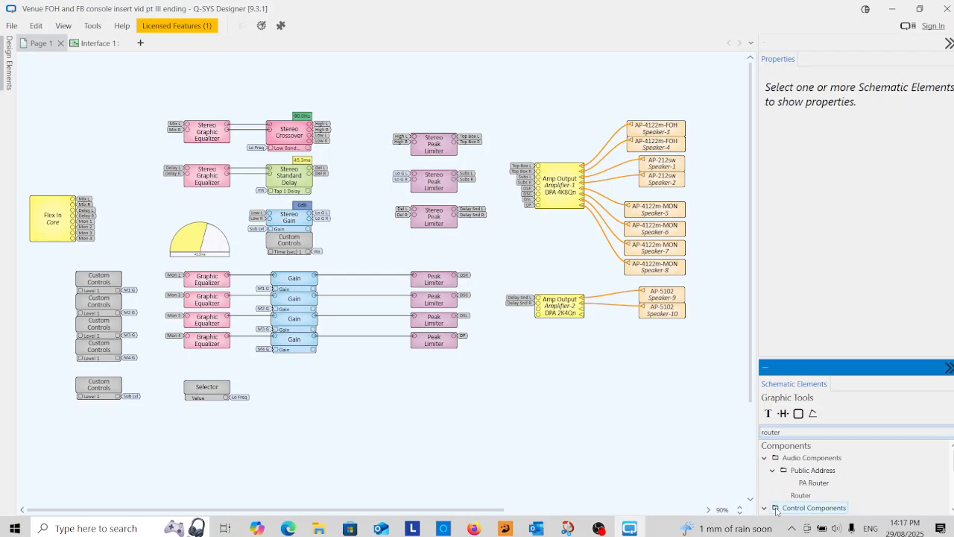
left_click_drag(804, 496, 96, 149)
left_click(27, 137)
left_click(54, 136)
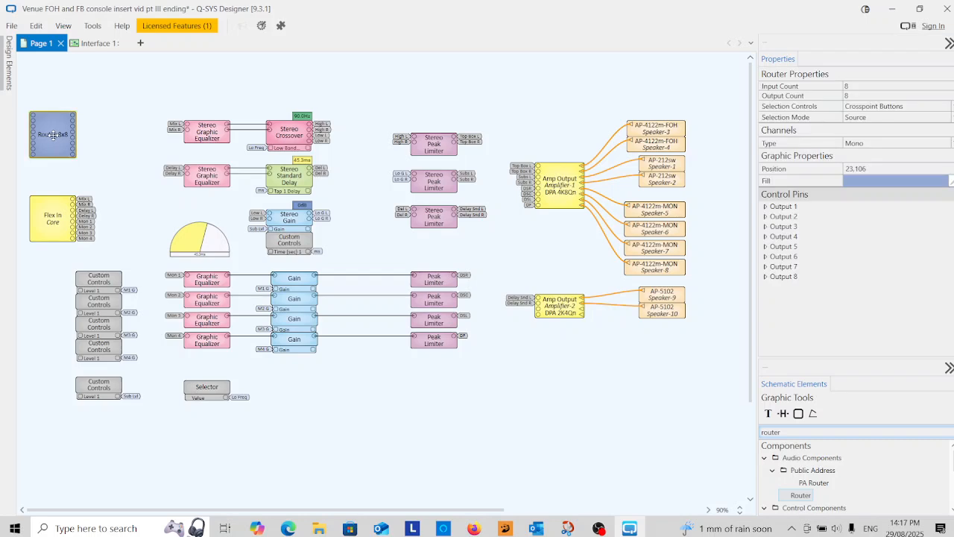
Configure the router with 2 inputs, 3 outputs and Stereo channels, and move it closer to the upper stereo graphic equalizer
left_click(857, 87)
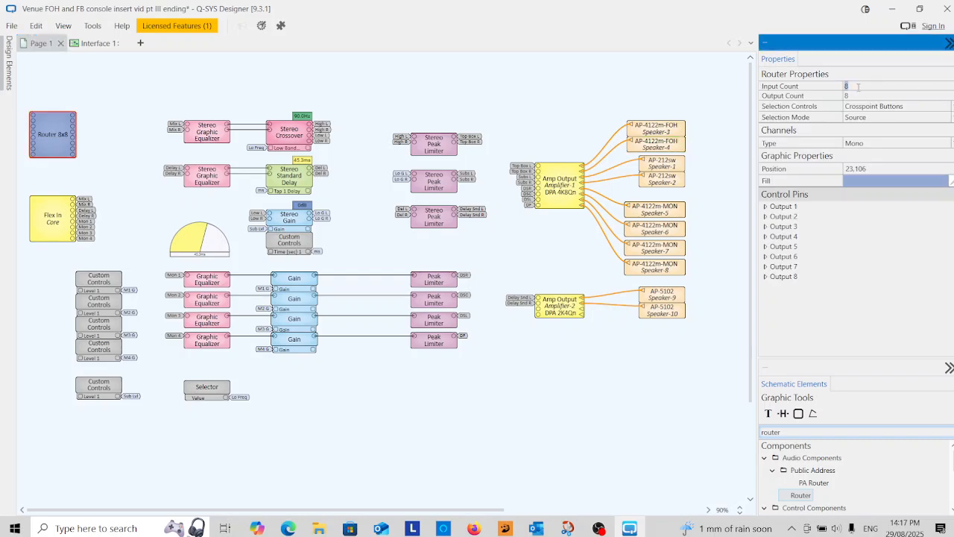
type("2")
left_click(864, 96)
key("Return")
left_click(853, 145)
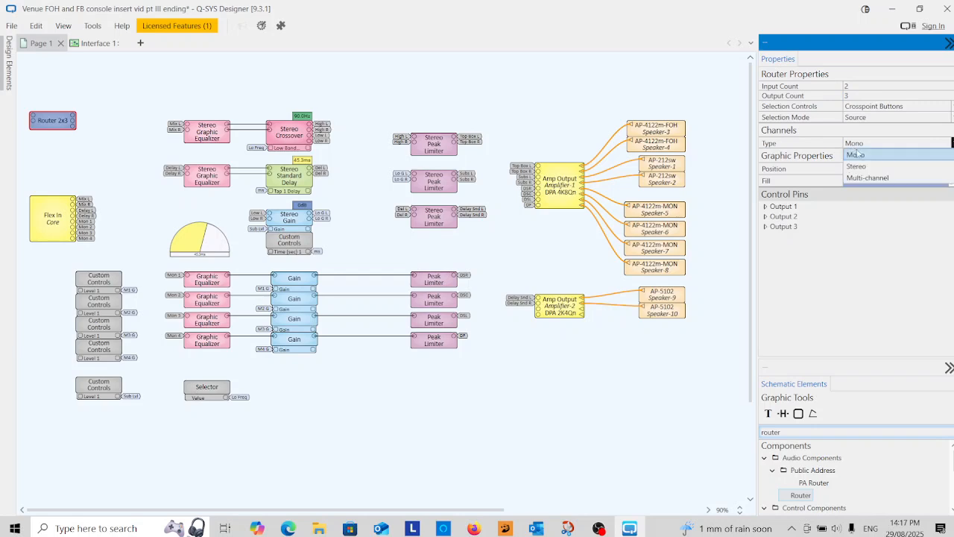
left_click(857, 167)
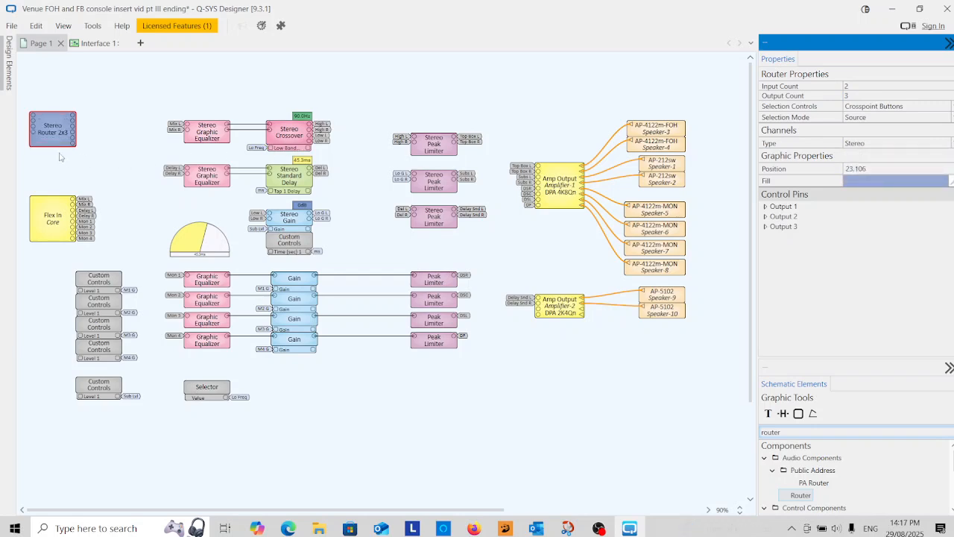
left_click_drag(48, 128, 94, 128)
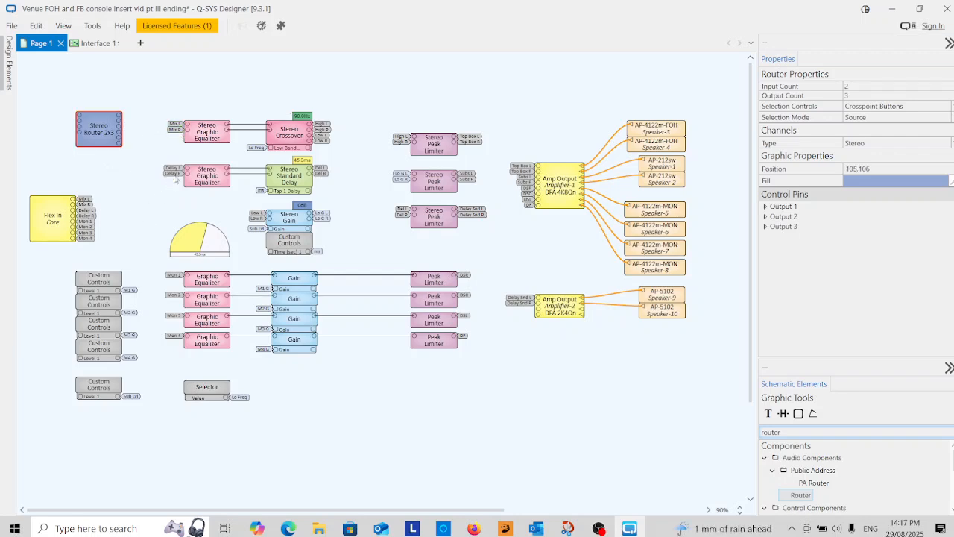
Delete the Delay L tag from the Flex In block and the Mix L and Mix R tags from the upper stereo graphic equalizer
left_click(91, 214)
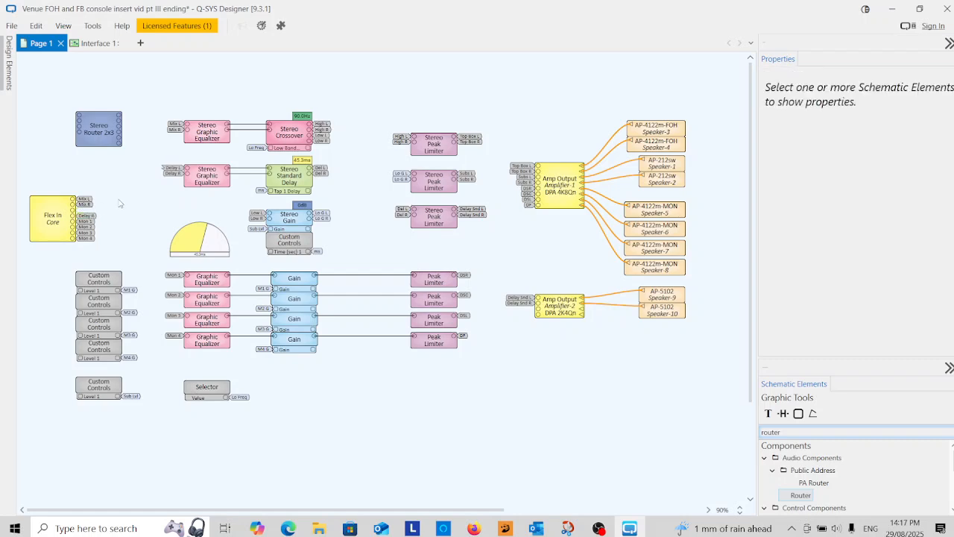
left_click(166, 143)
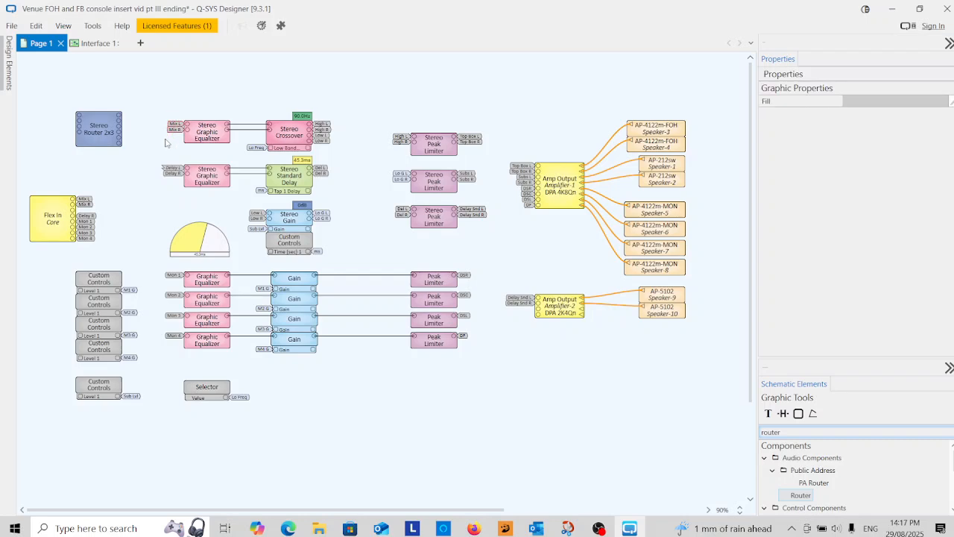
key("Delete")
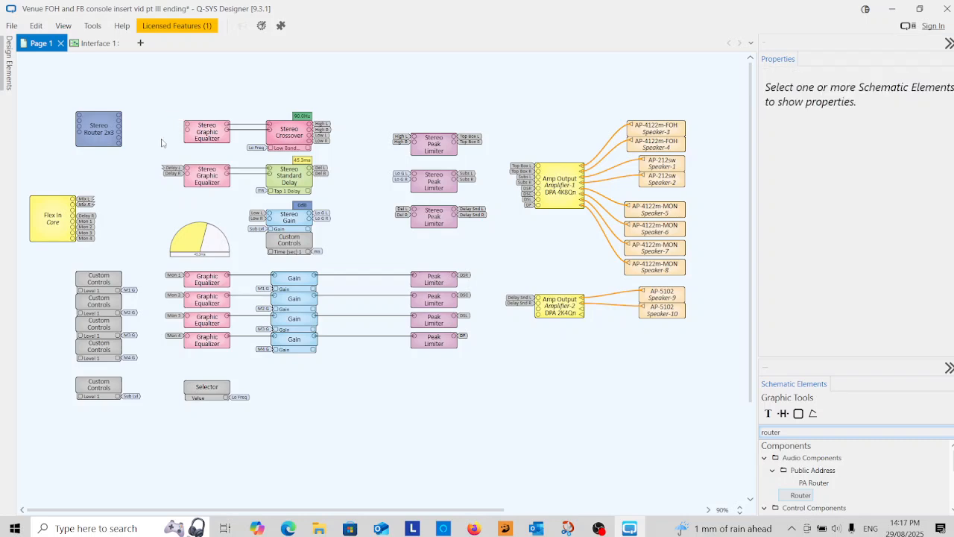
Tag the stereo router's input 1 left and right pins as Mix L and Mix R
left_click(79, 117)
double_click(79, 117)
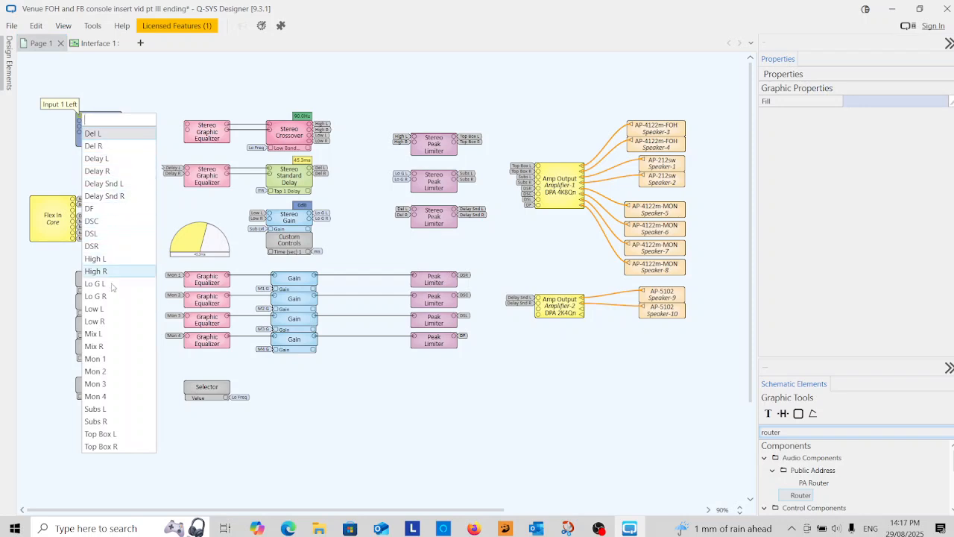
left_click(128, 335)
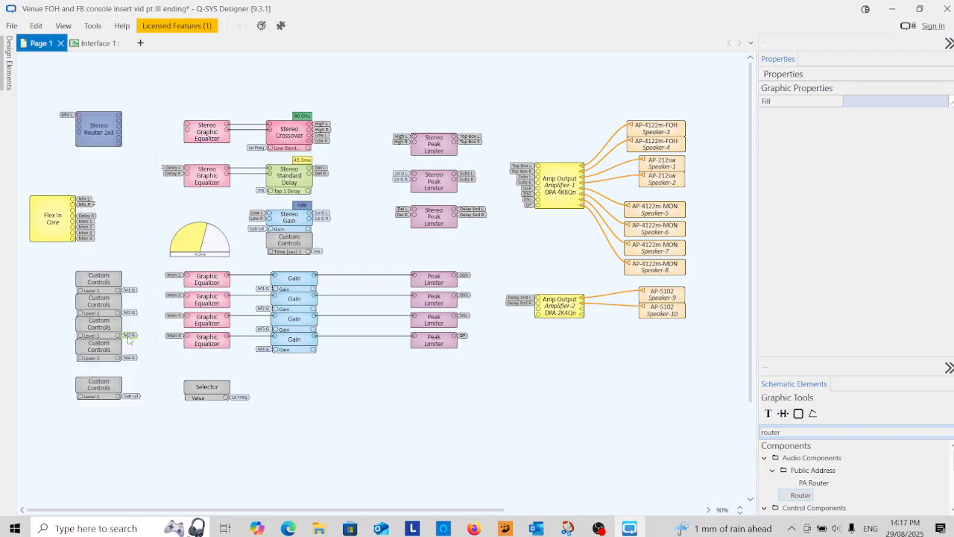
double_click(79, 122)
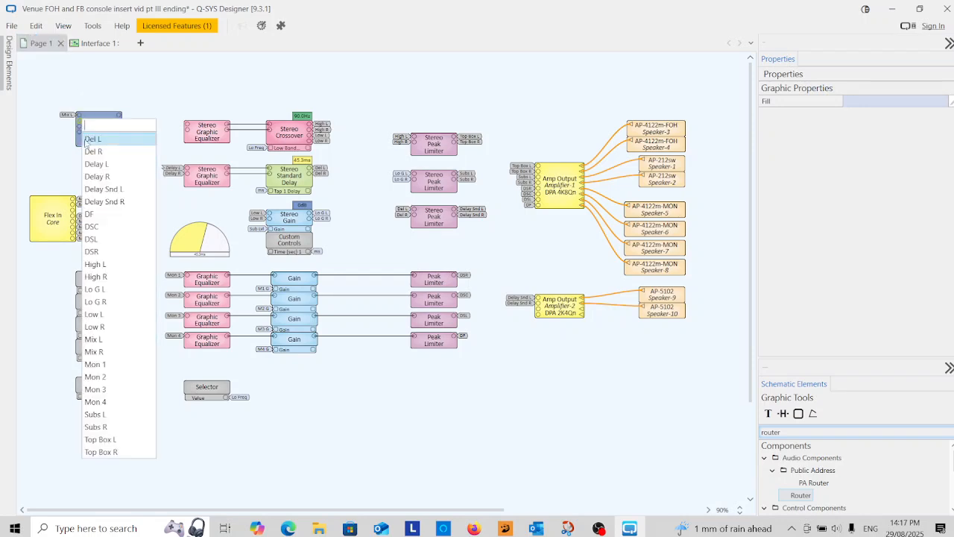
left_click(108, 350)
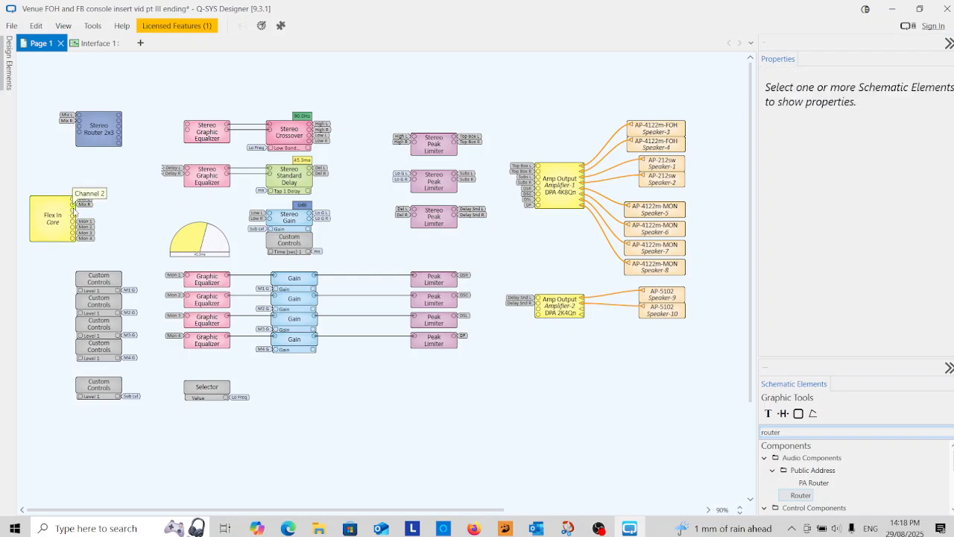
Tag the Flex In block's channels 3 and 4 as IP 2 L and IP 2 R
left_click(73, 210)
double_click(73, 210)
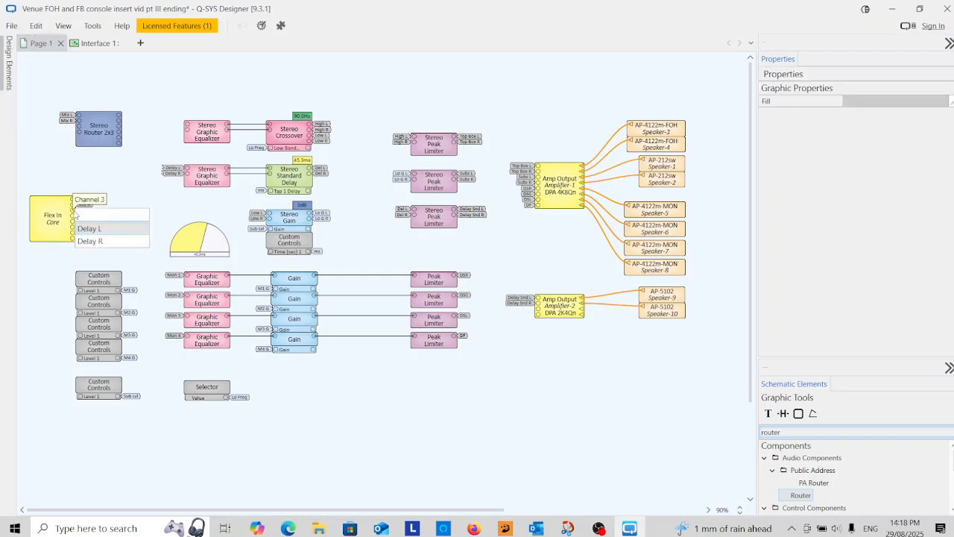
type("P")
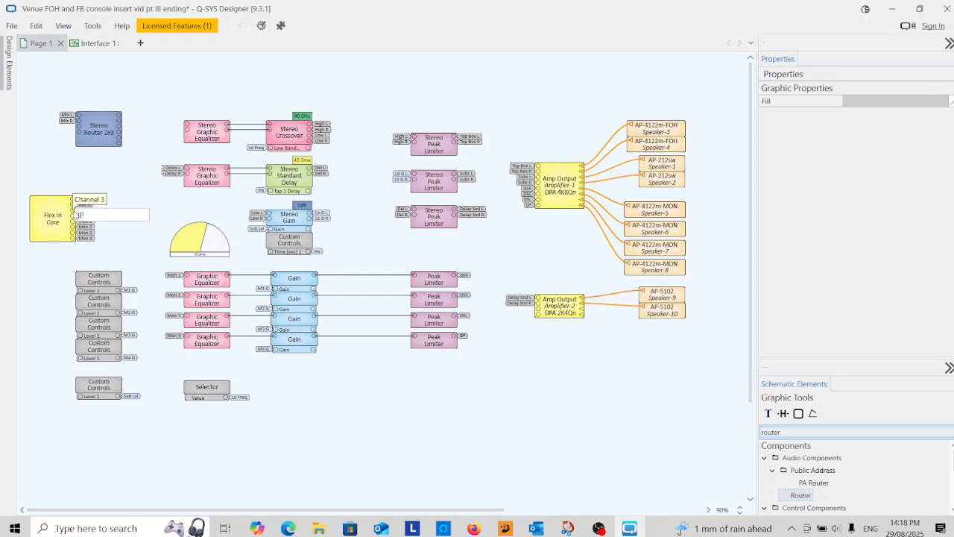
type(" 2 L")
key("Return")
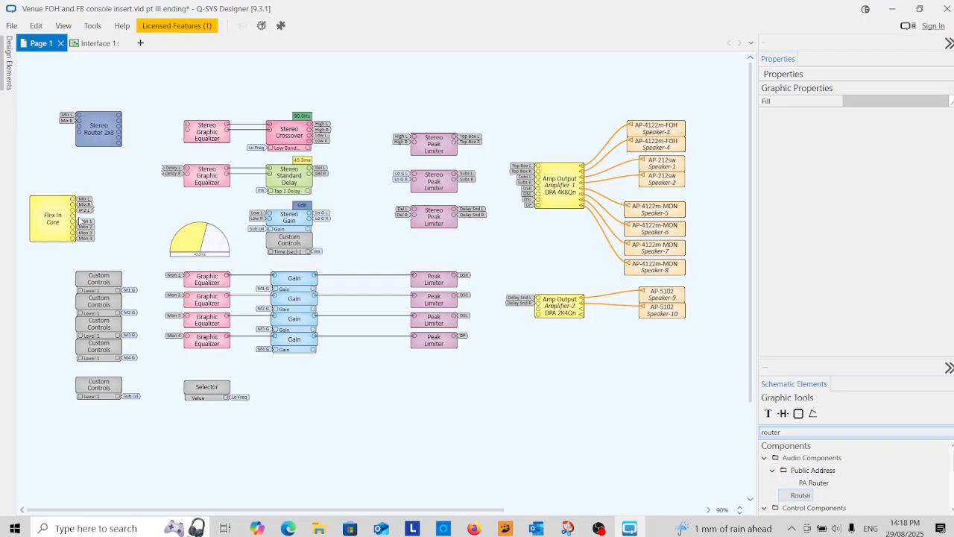
double_click(75, 221)
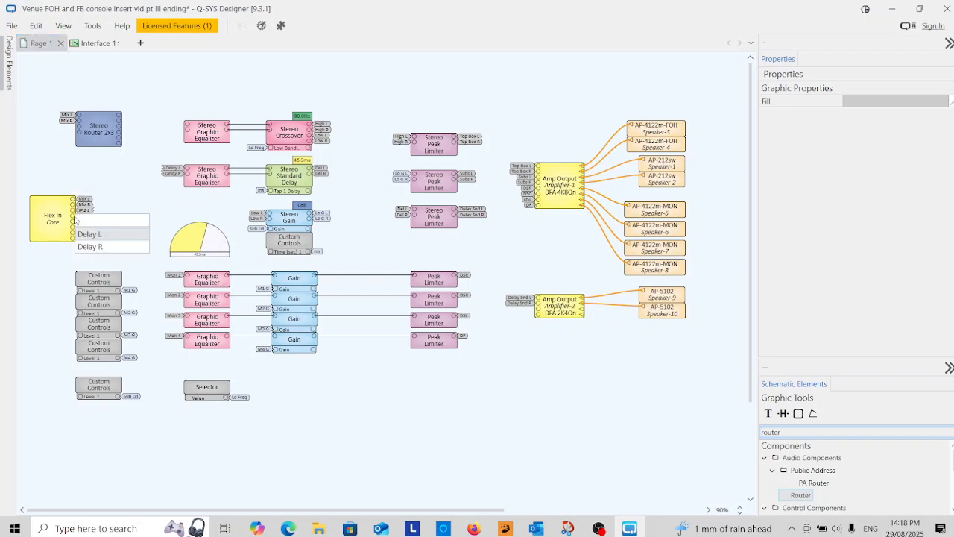
type("IP 2 R")
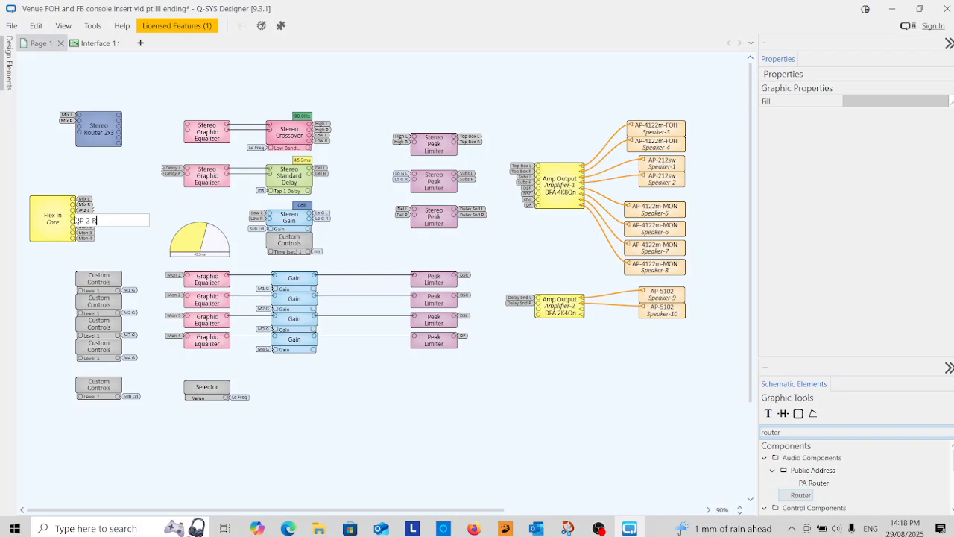
key("Return")
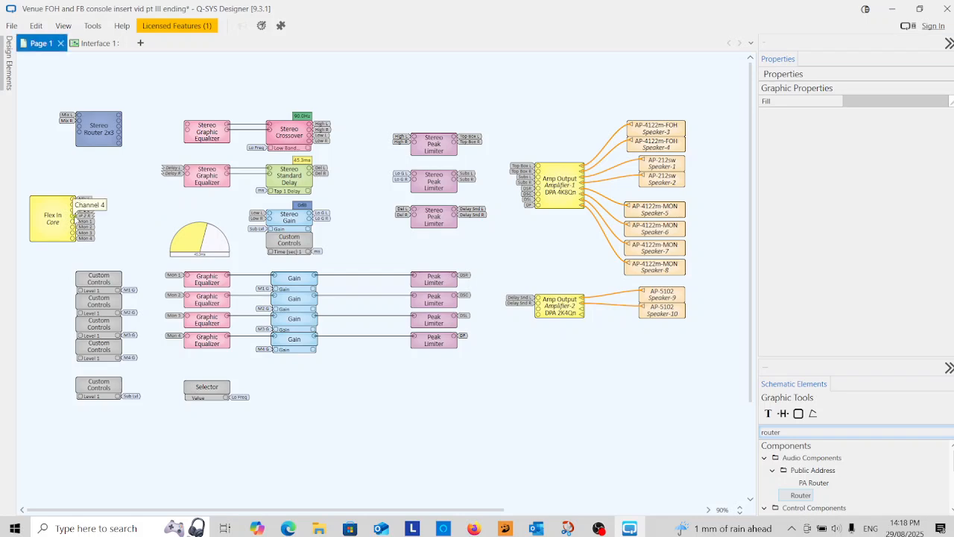
Tag the stereo router's input 2 left and right pins as IP 2 L and IP 2 R
double_click(80, 130)
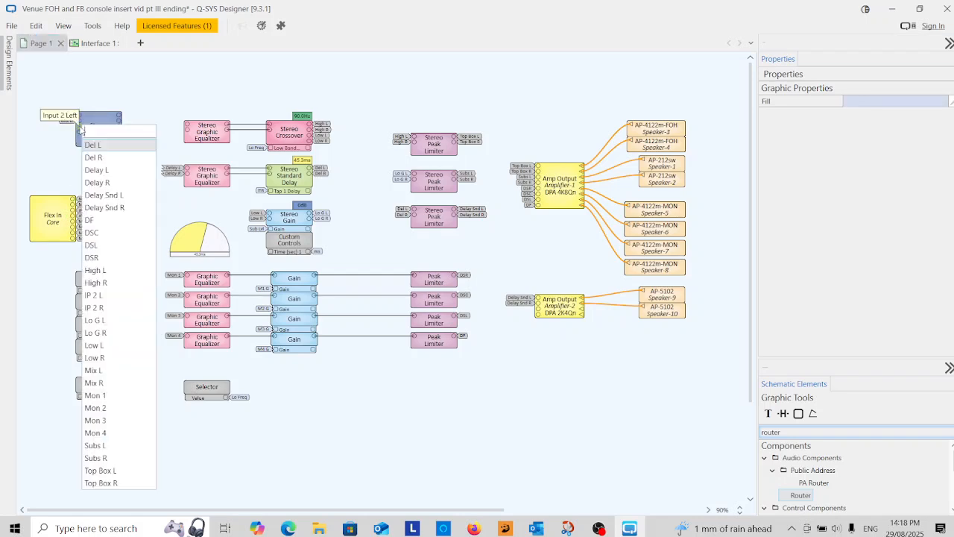
left_click(94, 294)
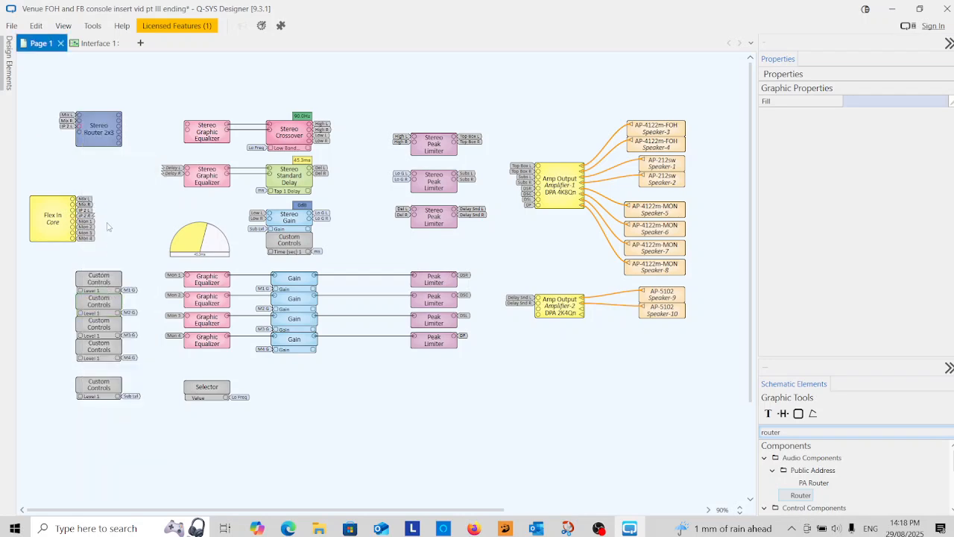
double_click(80, 136)
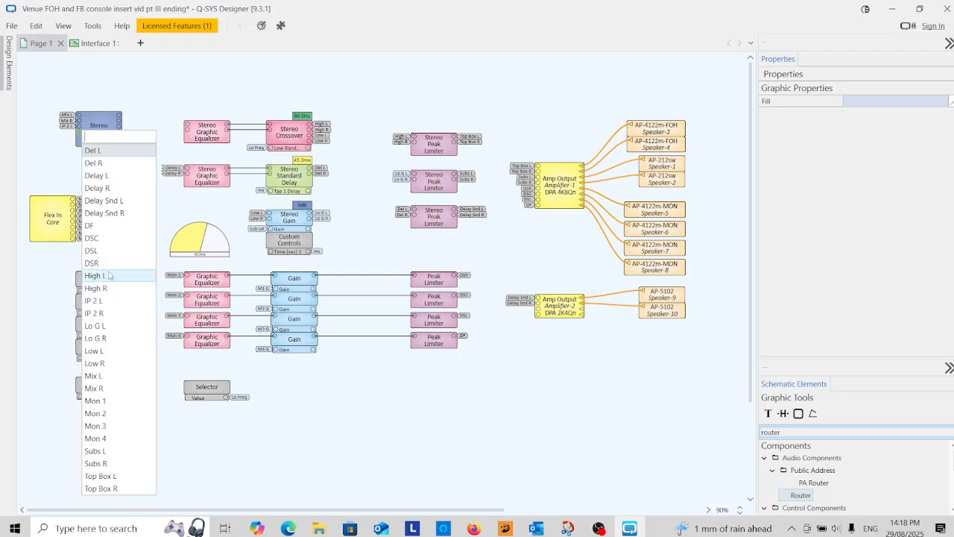
left_click(93, 313)
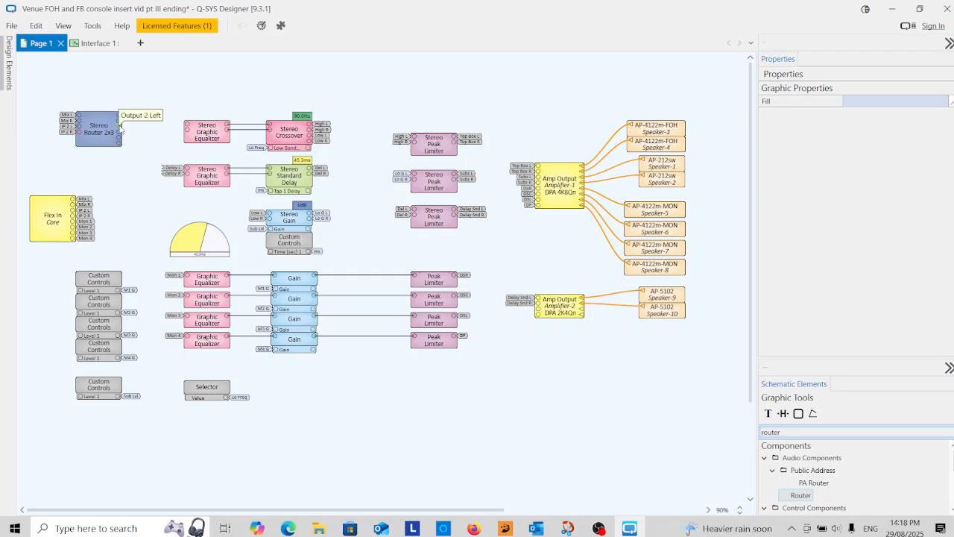
Tag the stereo router's output 2 left and right pins as Delay L and Delay R
double_click(121, 128)
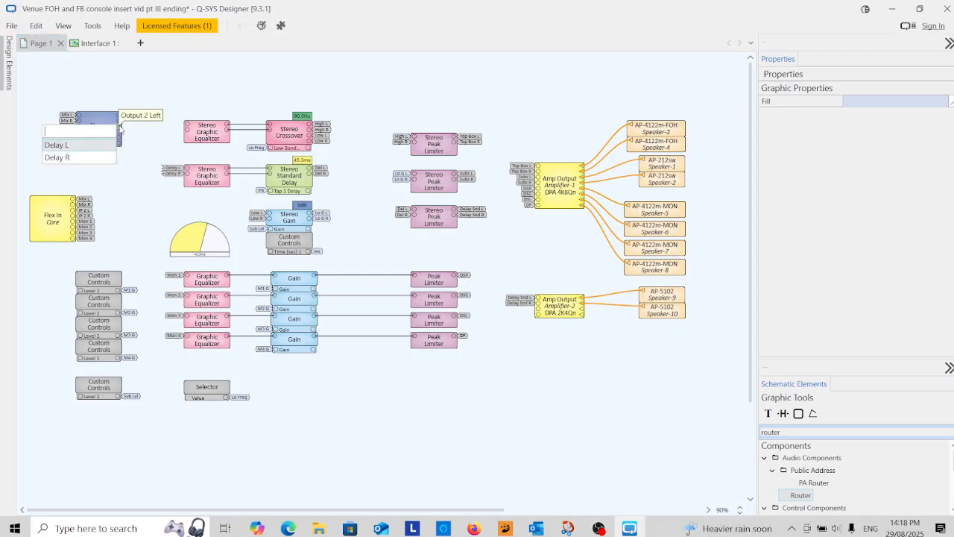
left_click(85, 146)
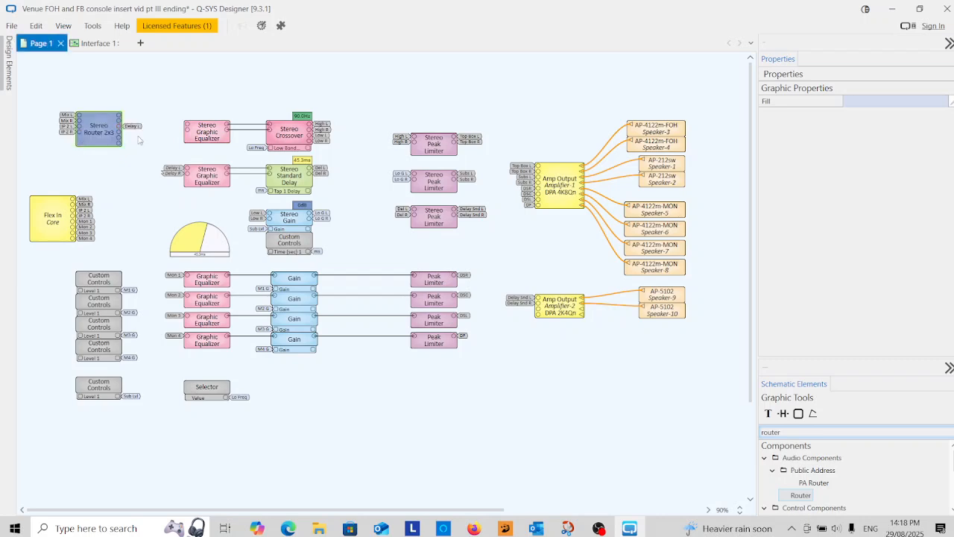
double_click(120, 134)
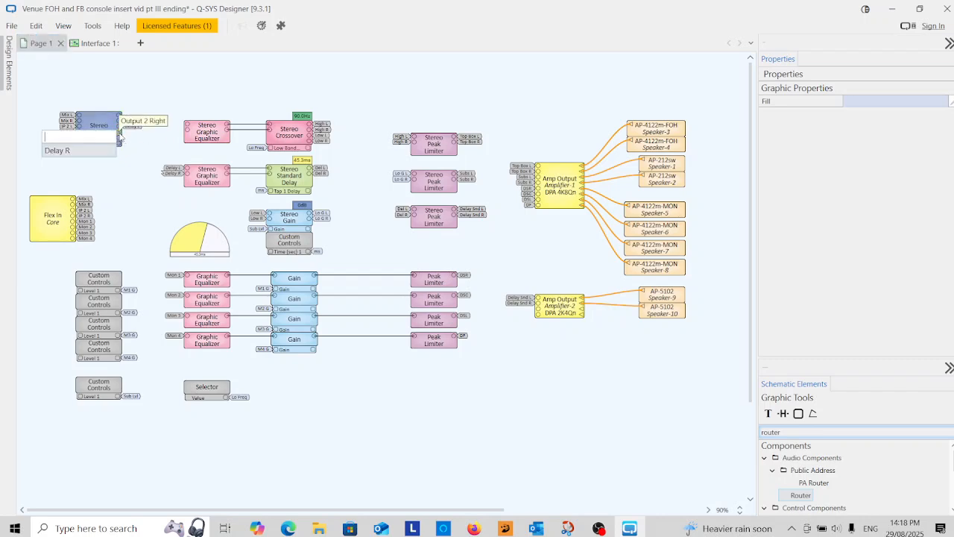
left_click(91, 159)
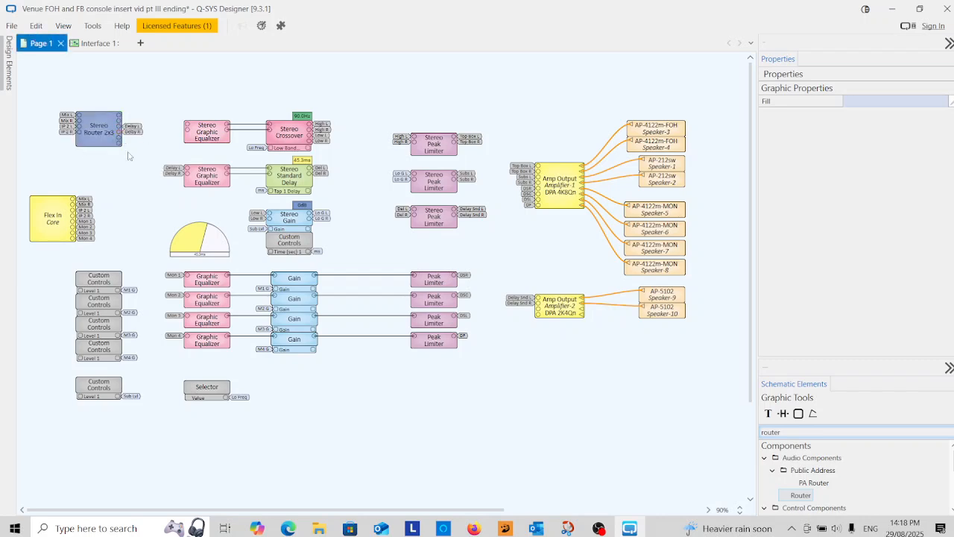
Tag the stereo router's output 1 left and right pins with the new names Main L and Main R
double_click(121, 117)
type("M")
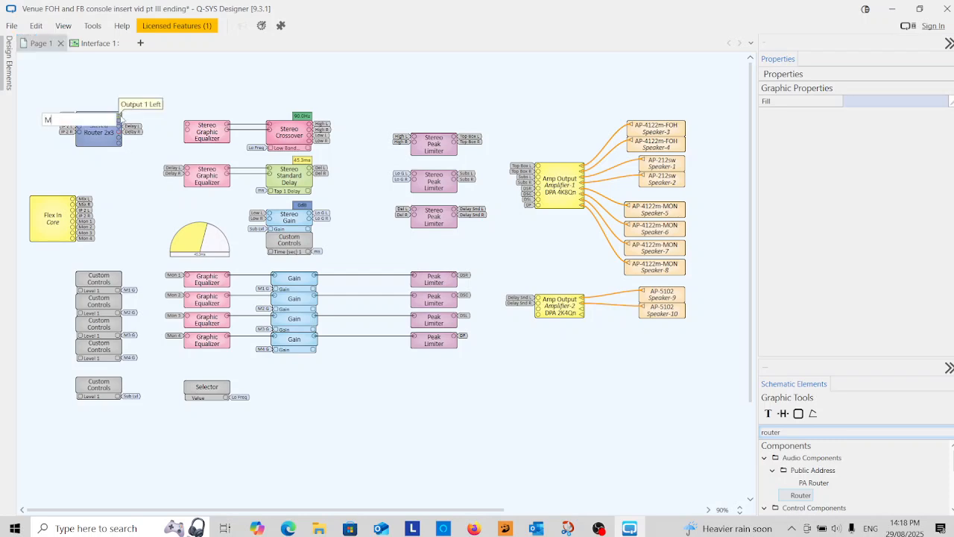
type("ain L")
key("Return")
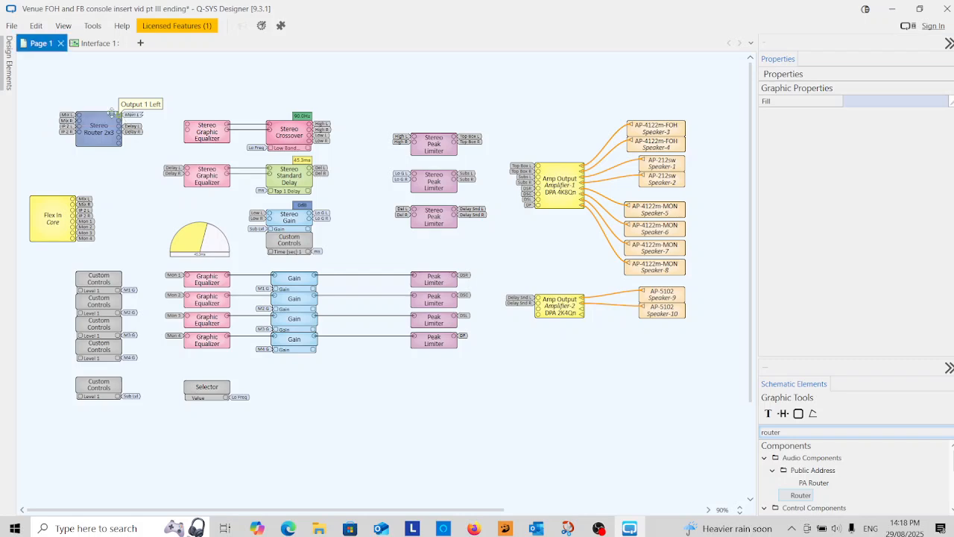
double_click(119, 121)
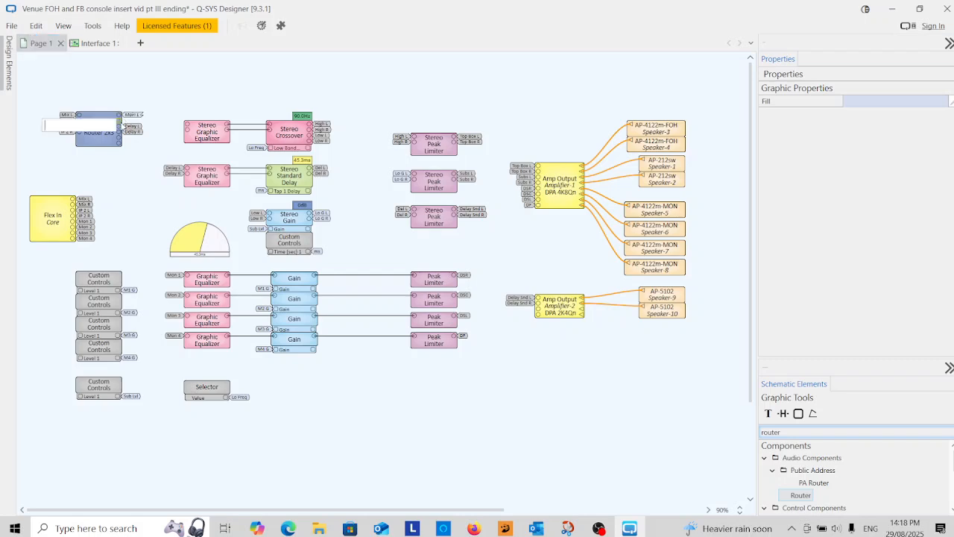
type("Main R")
key("Return")
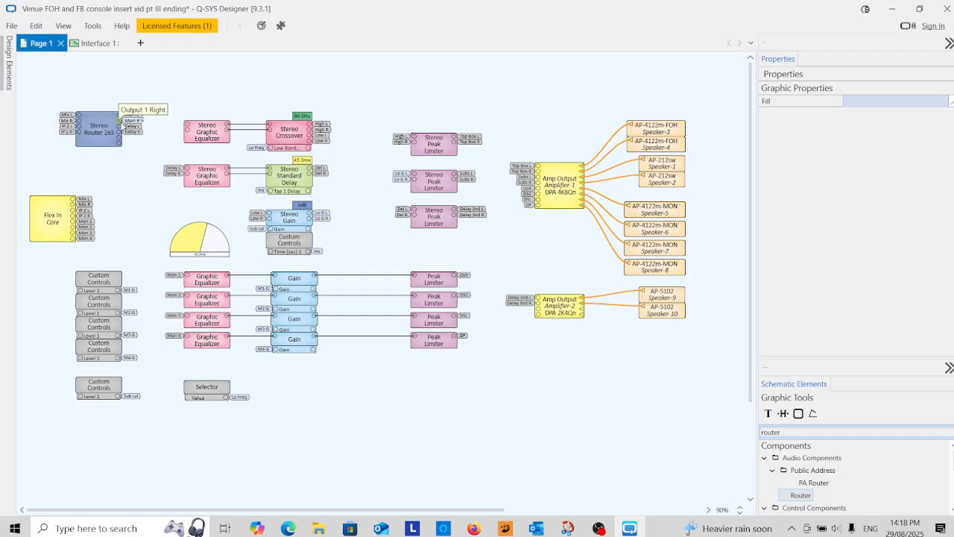
Tag the two inputs of the stereo graphic equalizer feeding the crossover as Main L and Main R
double_click(187, 130)
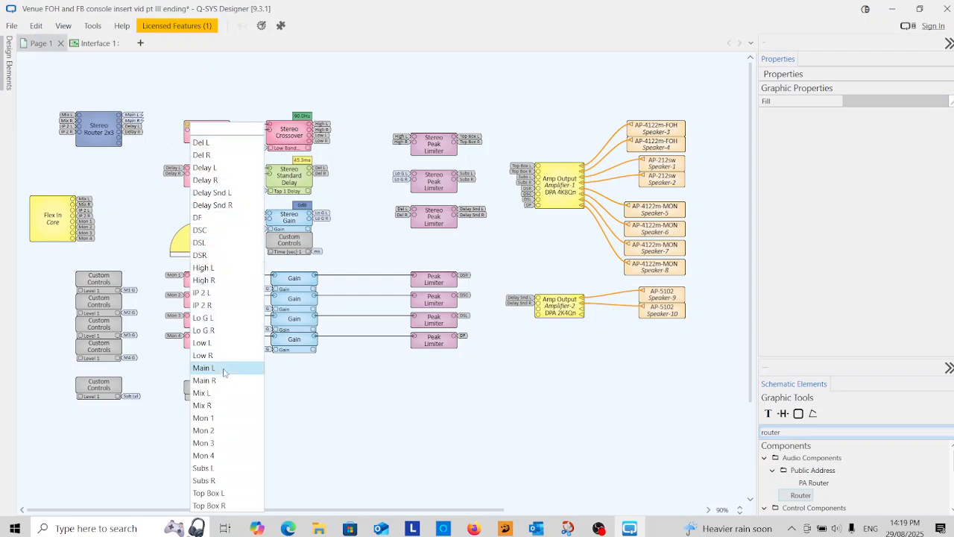
left_click(222, 368)
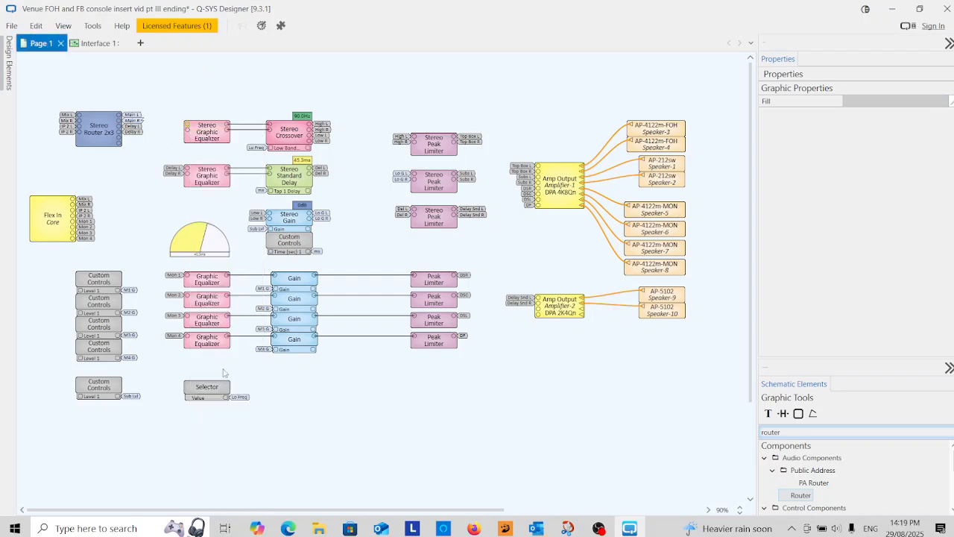
double_click(187, 132)
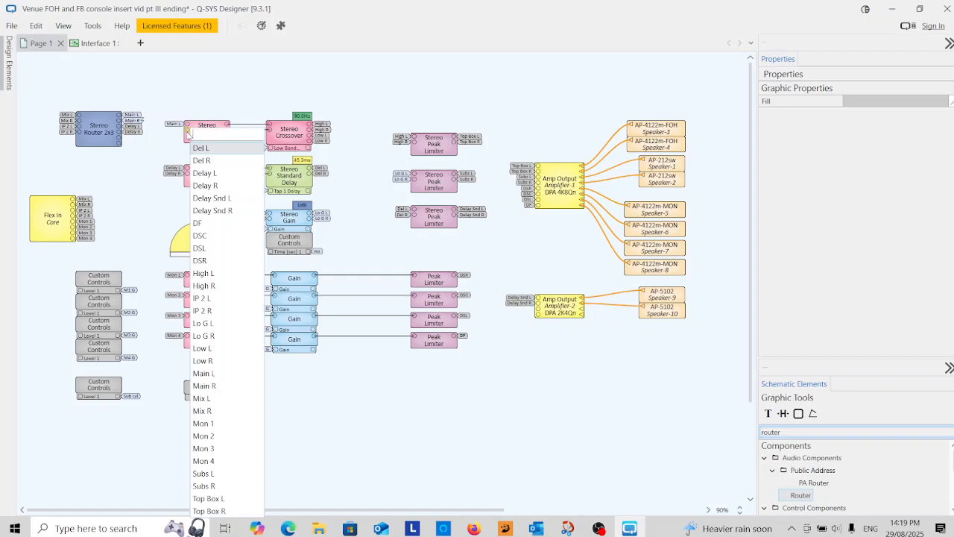
left_click(215, 386)
left_click(138, 156)
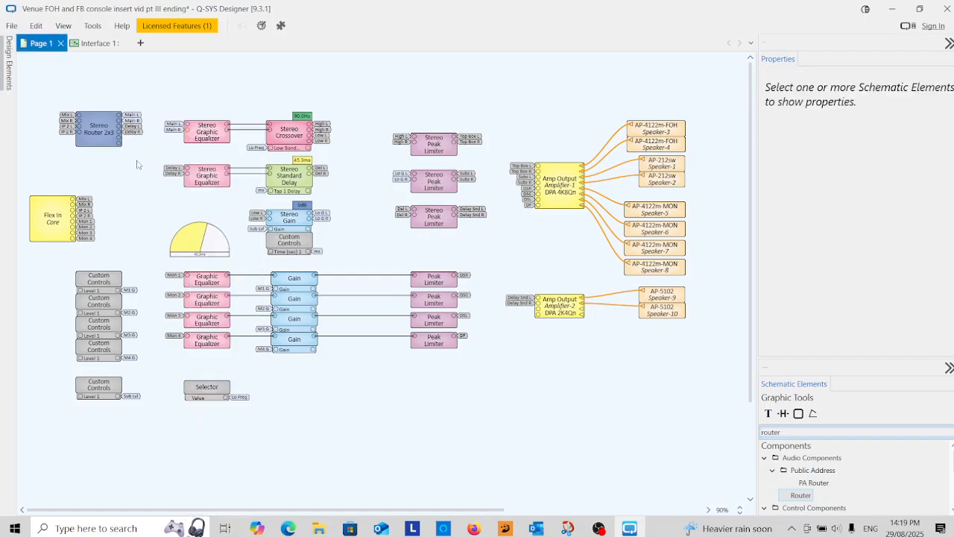
Tag the stereo router's output 3 left and right pins with the new names Infill 1 and Infill 2
left_click(122, 146)
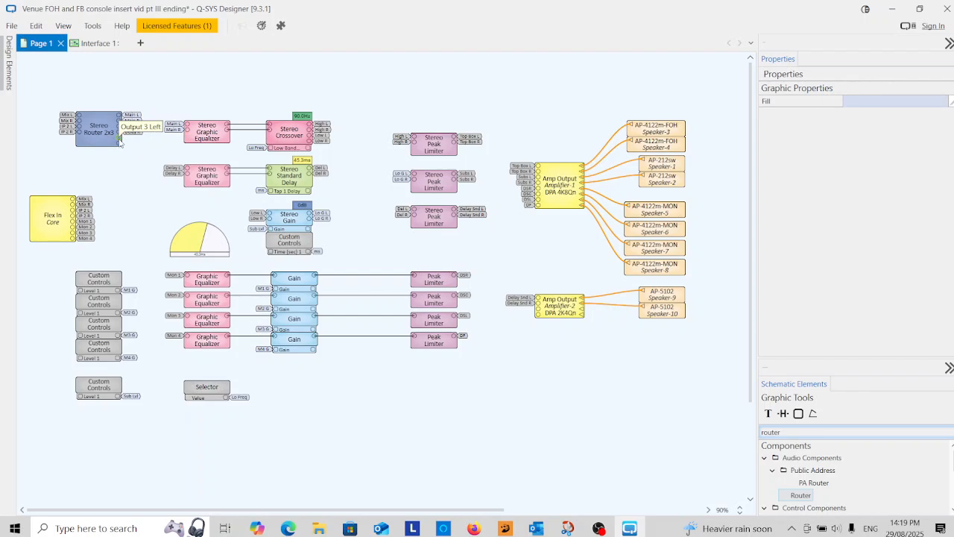
double_click(119, 141)
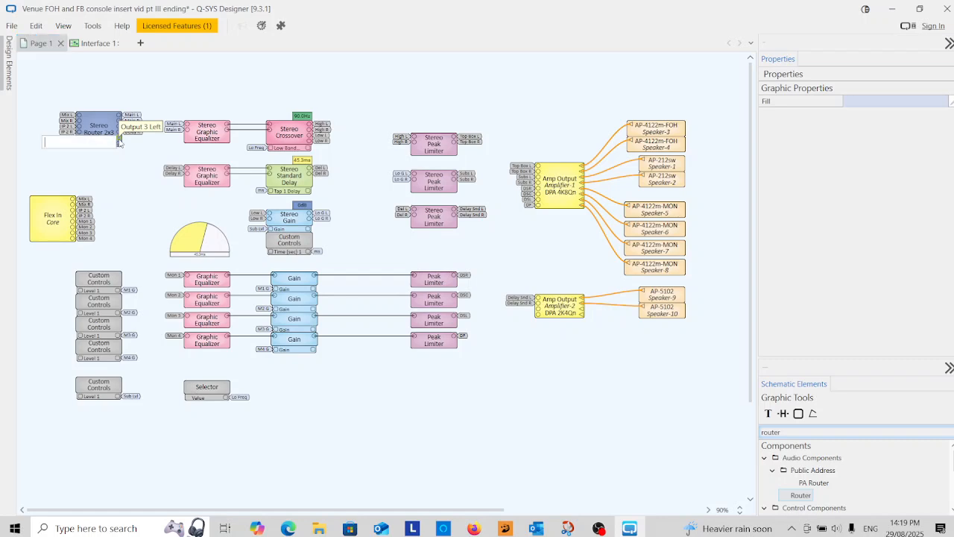
type("Infill 1")
key("Return")
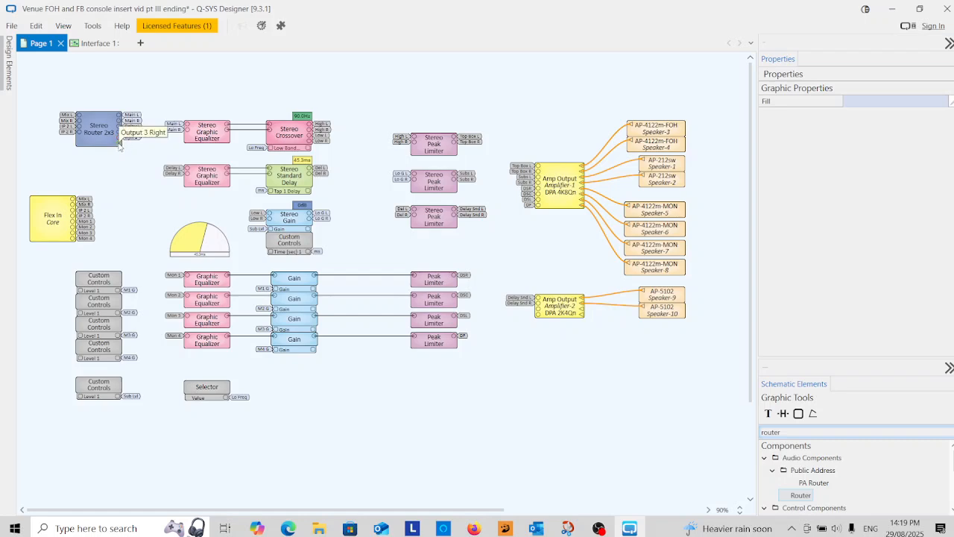
double_click(118, 146)
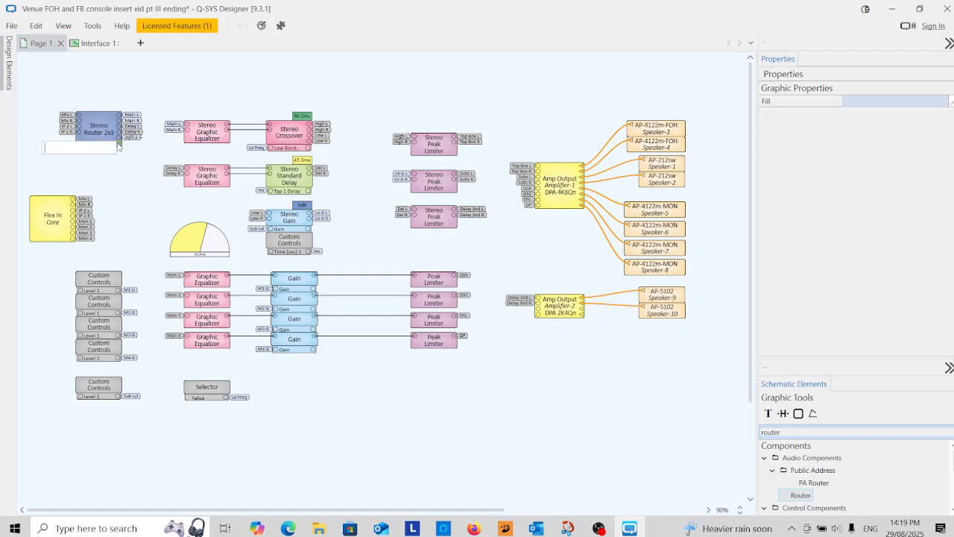
type("Infill 2")
key("Return")
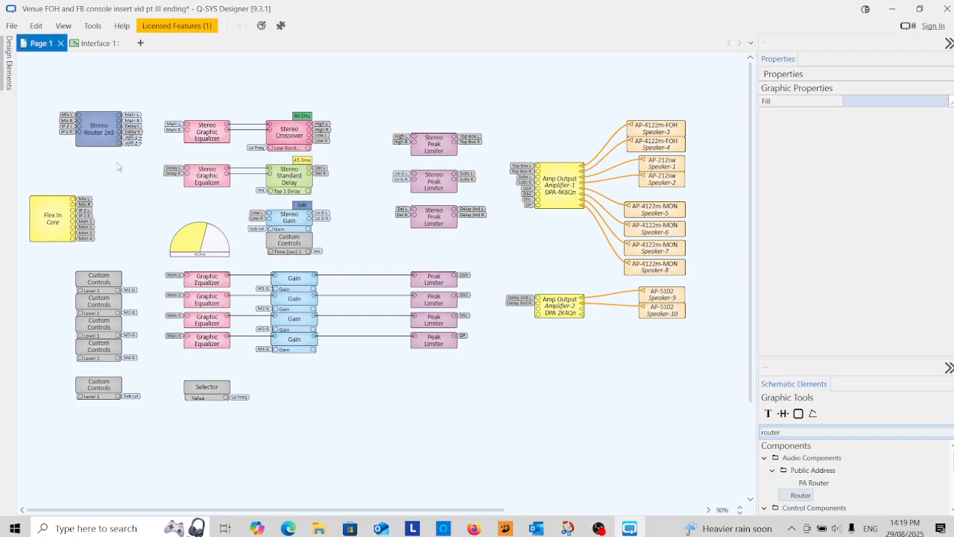
left_click(122, 168)
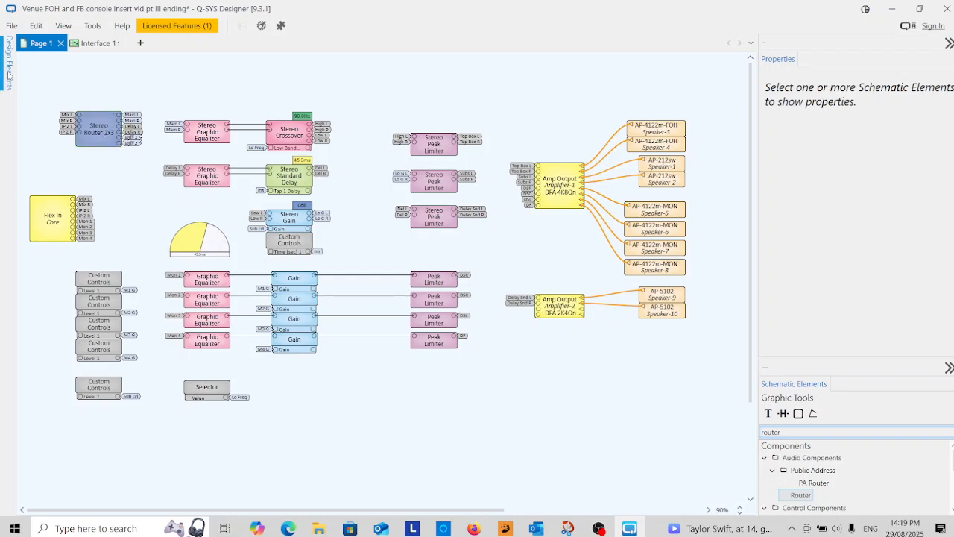
Show the design elements and open the stereo router's control window, placing it in the empty area below the Amplifier-2 output block
left_click(9, 74)
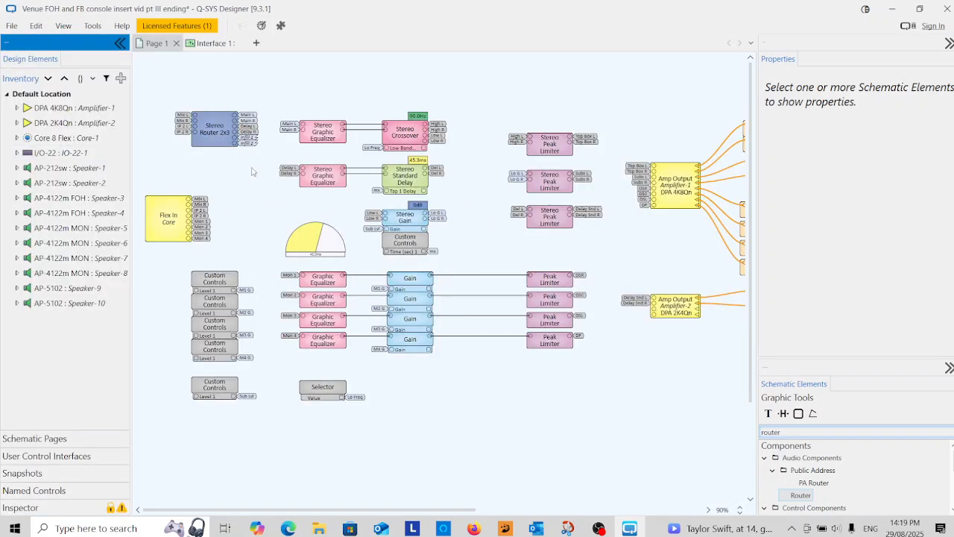
left_click(214, 128)
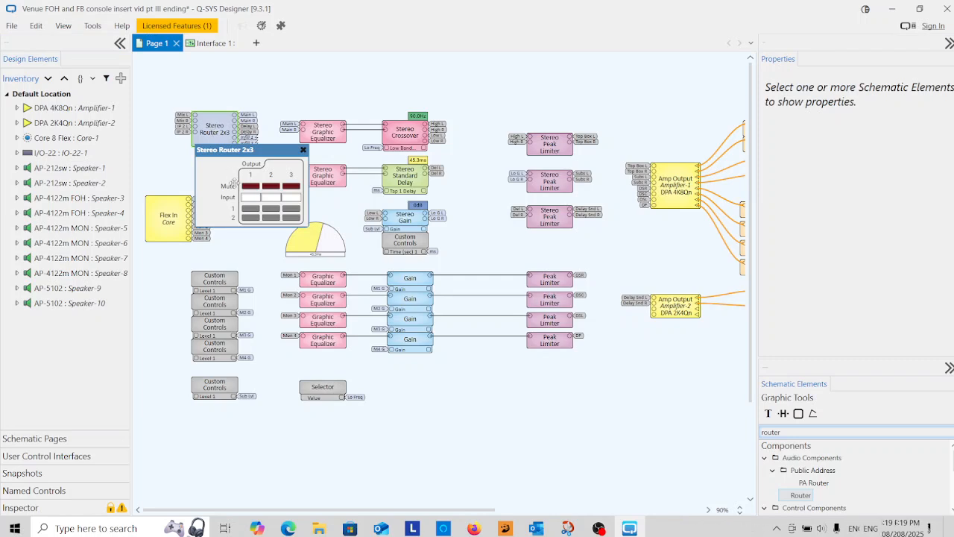
left_click_drag(259, 151, 676, 347)
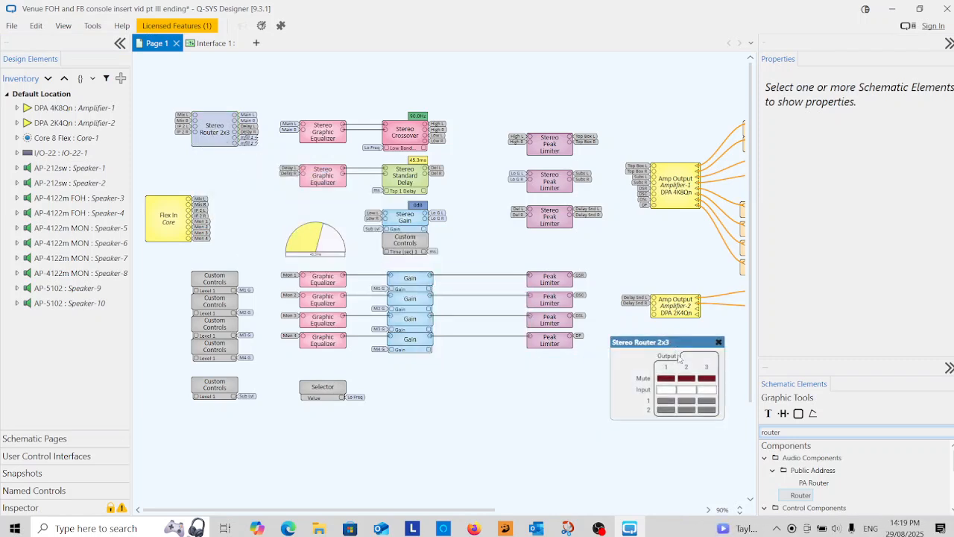
Create a snapshot bank from the stereo router and place its snapshot controller directly beneath the router block
left_click(53, 474)
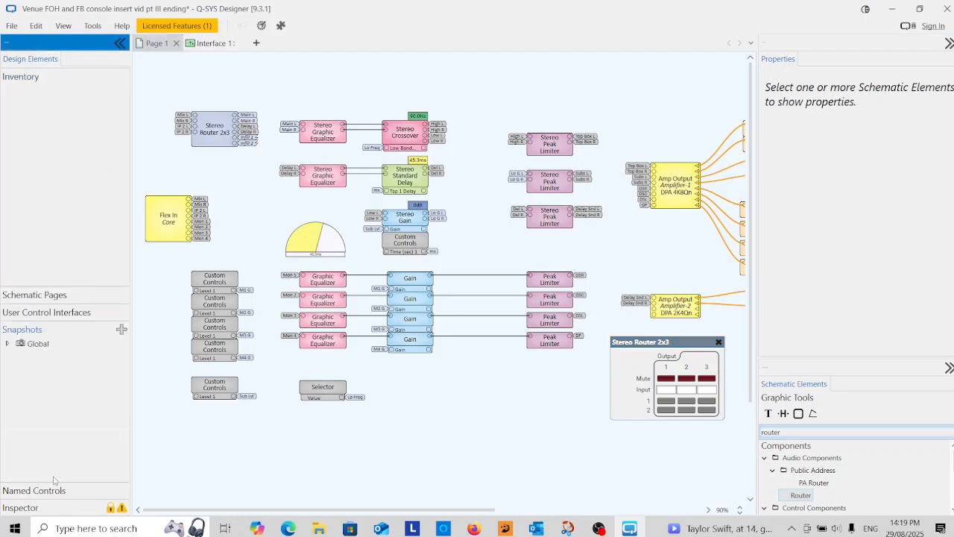
left_click(222, 130)
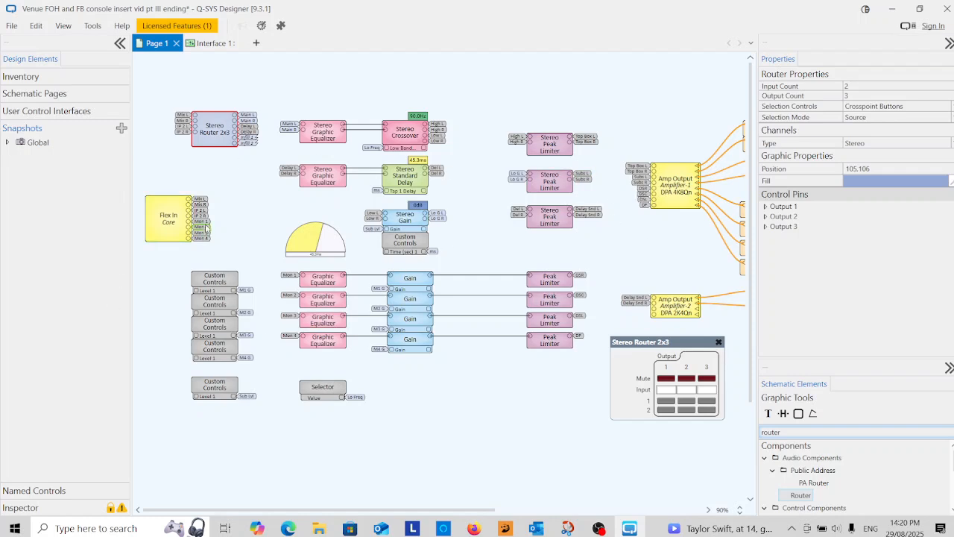
left_click(121, 130)
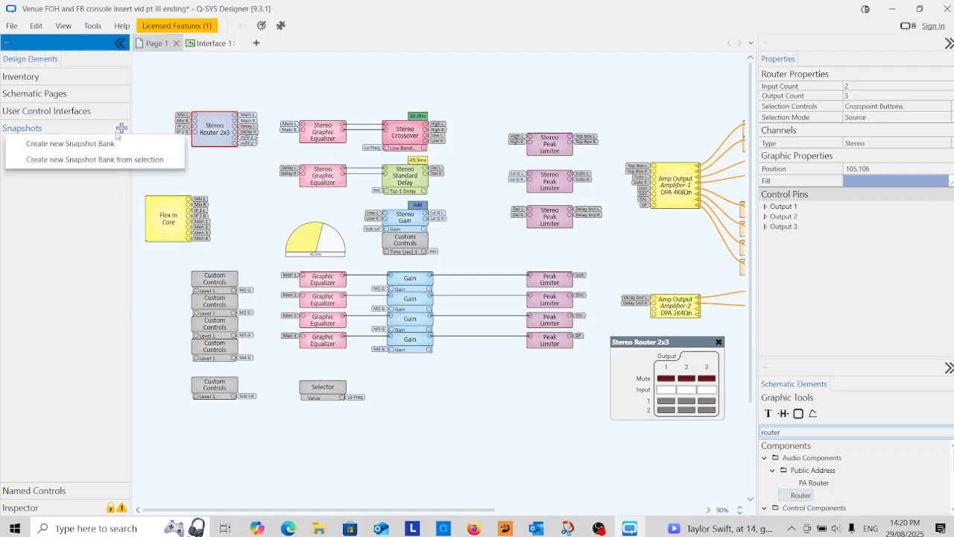
left_click(83, 161)
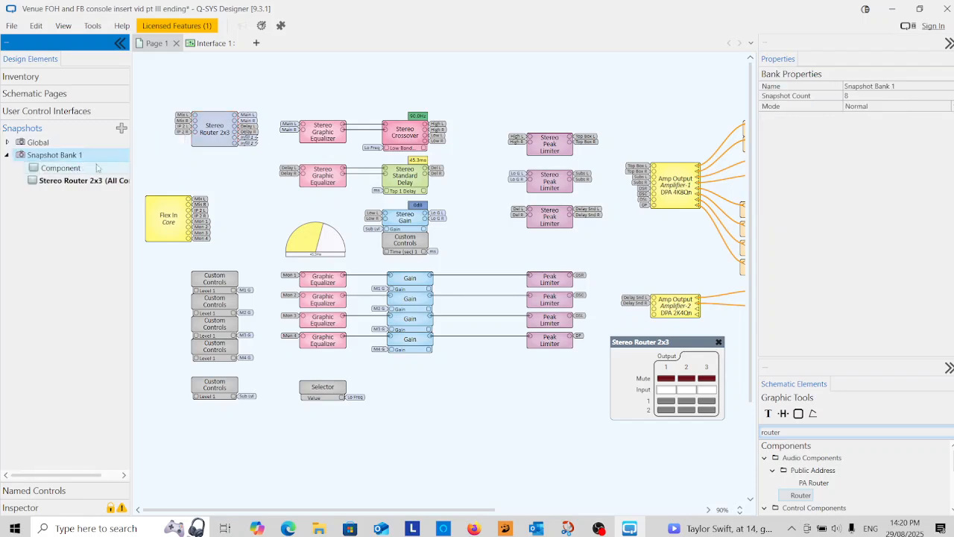
left_click_drag(61, 170, 195, 150)
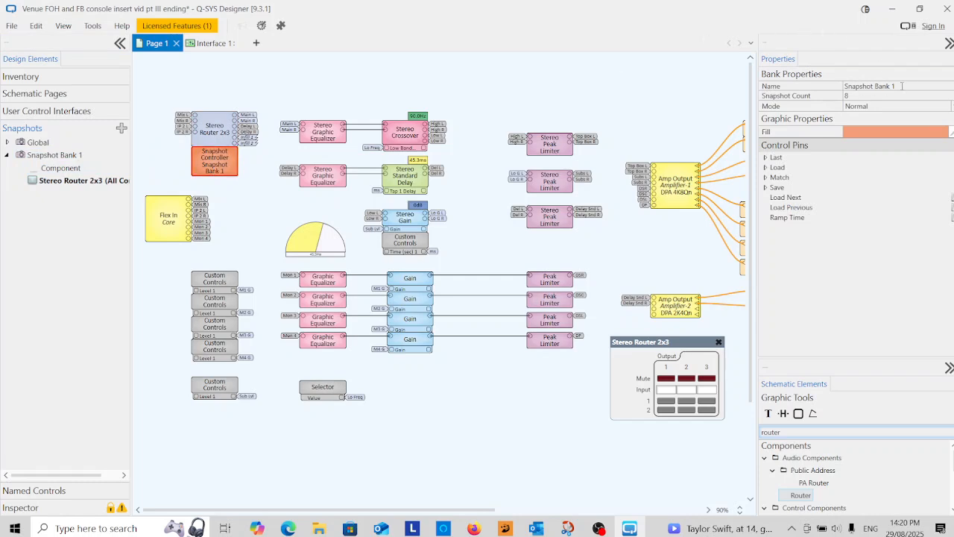
Rename the snapshot bank as IP 2 config
left_click(843, 86)
type("JP")
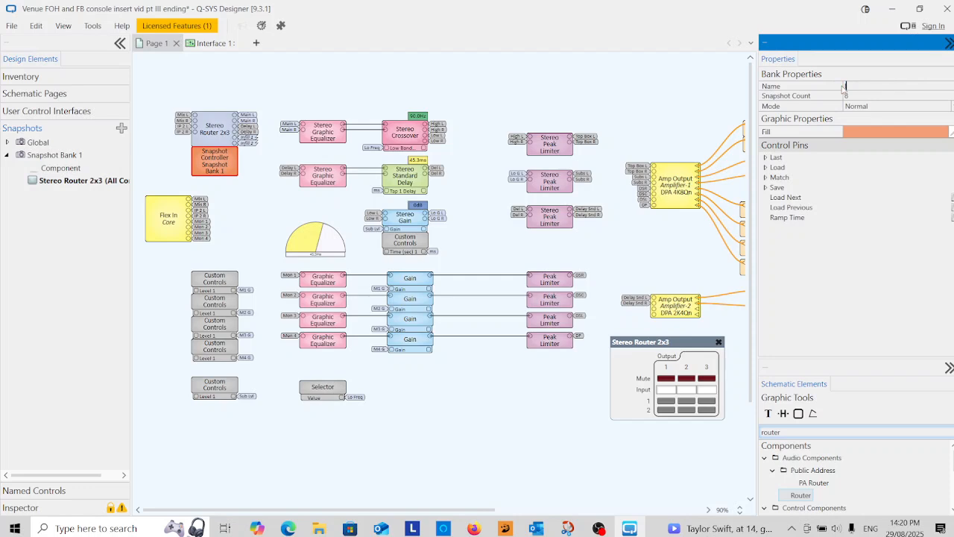
type(" 2 config")
key("Return")
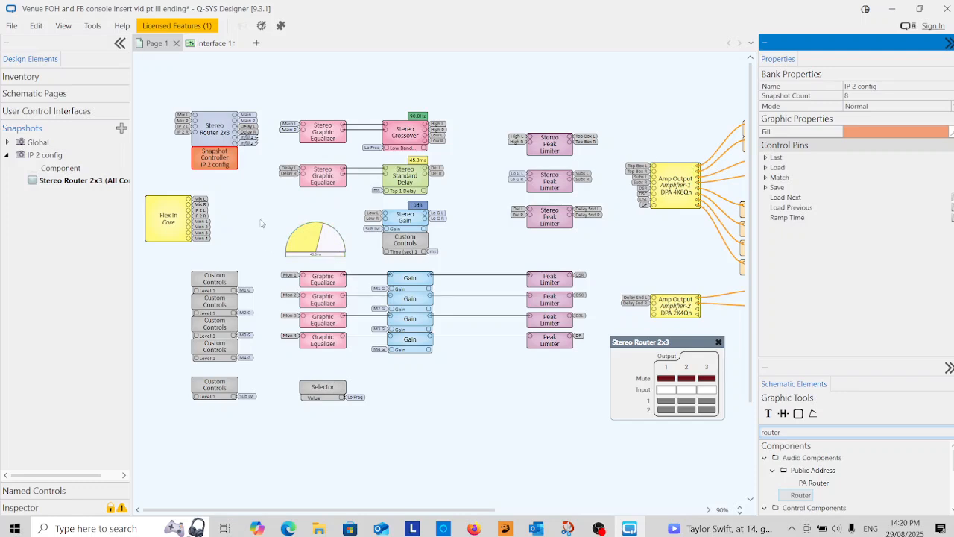
left_click(261, 210)
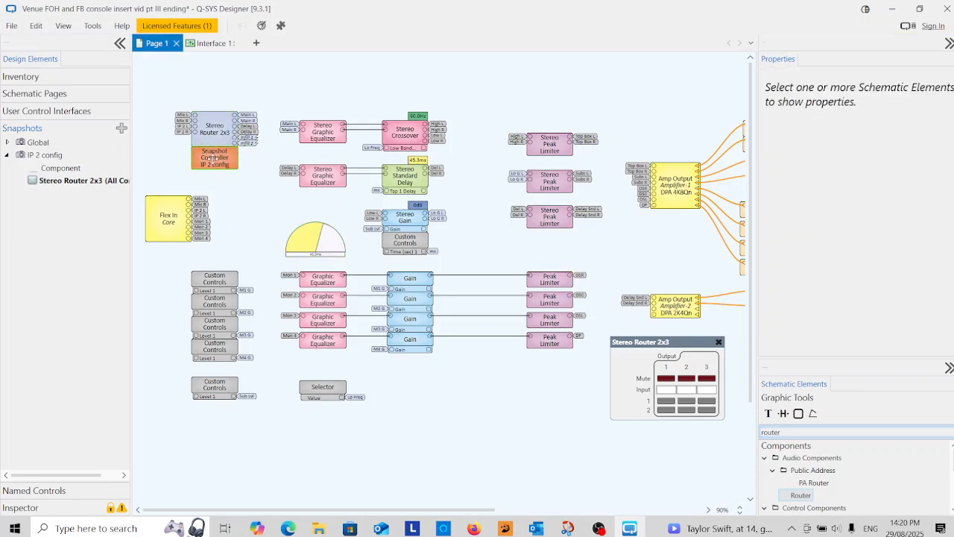
Set the IP 2 config bank's snapshot count to 4 and place its open control window beside the router's control window
double_click(214, 159)
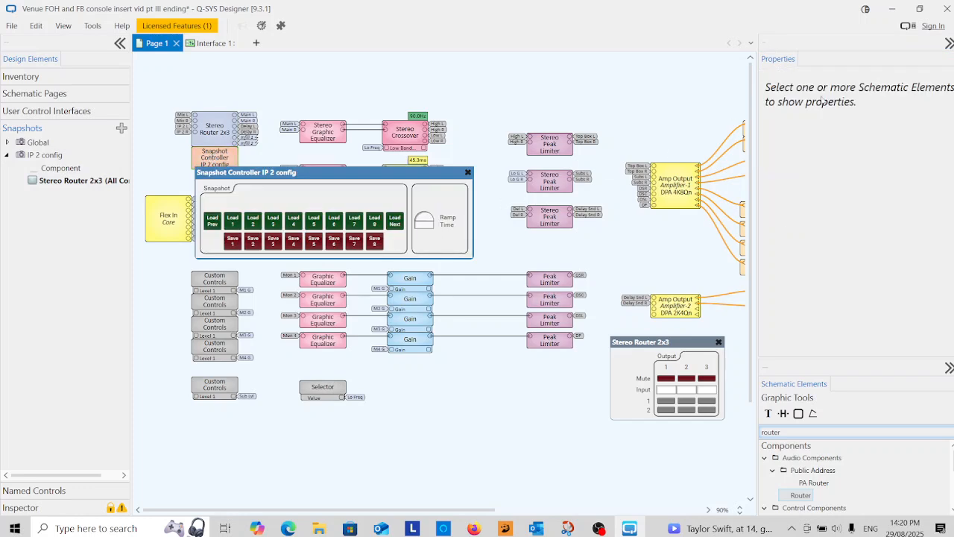
left_click(216, 159)
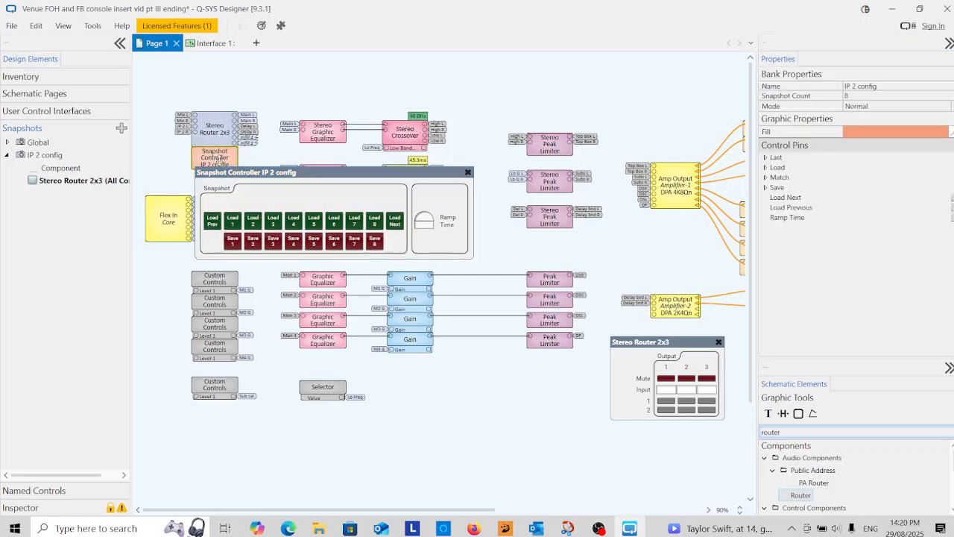
left_click(849, 96)
type("4")
key("Return")
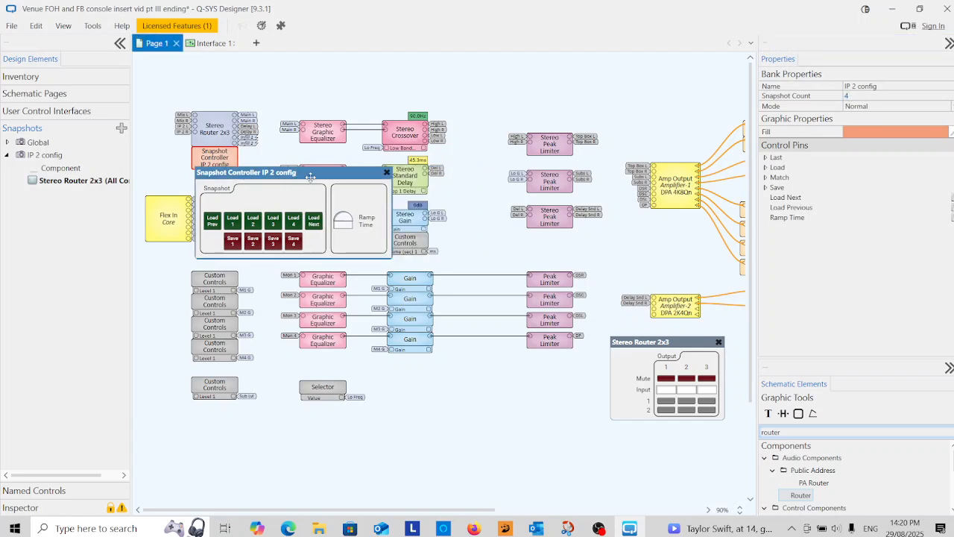
left_click_drag(306, 183, 505, 376)
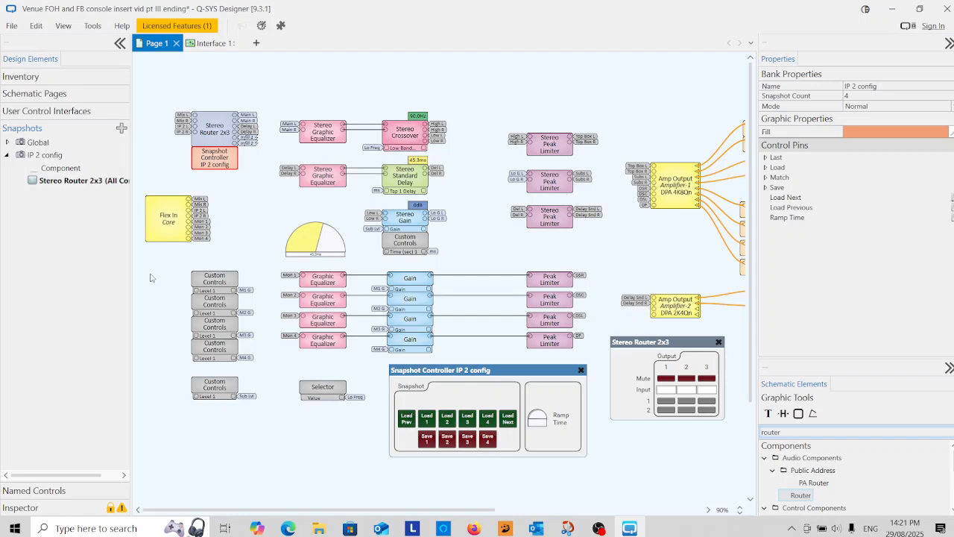
Start emulating the design and save the router state with all three outputs on input 1 as snapshot 1
left_click(13, 26)
left_click(43, 178)
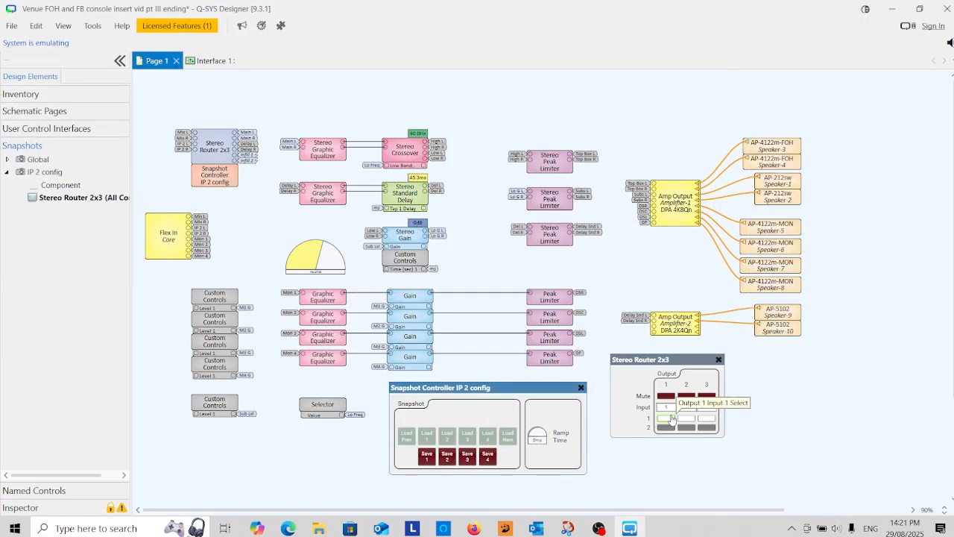
scroll(608, 410, "down", 1)
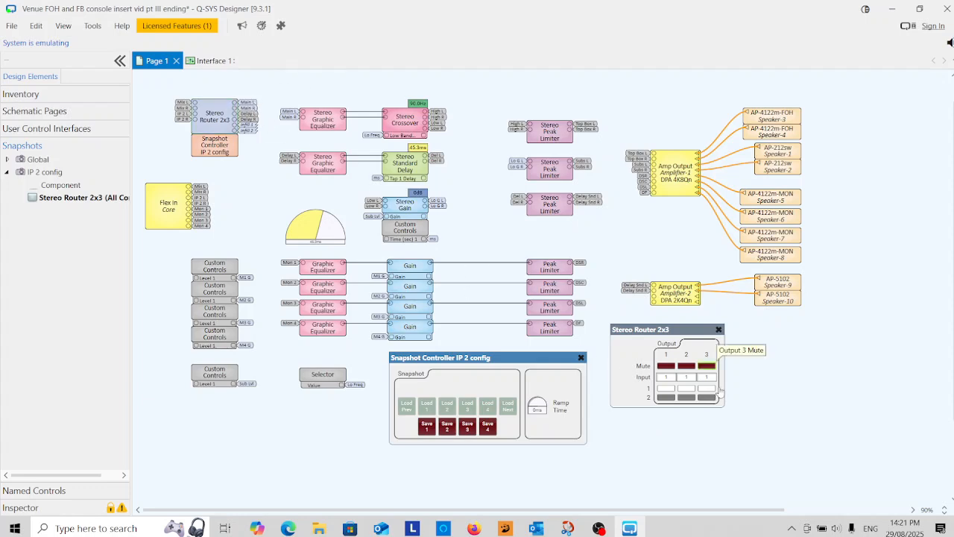
left_click(667, 397)
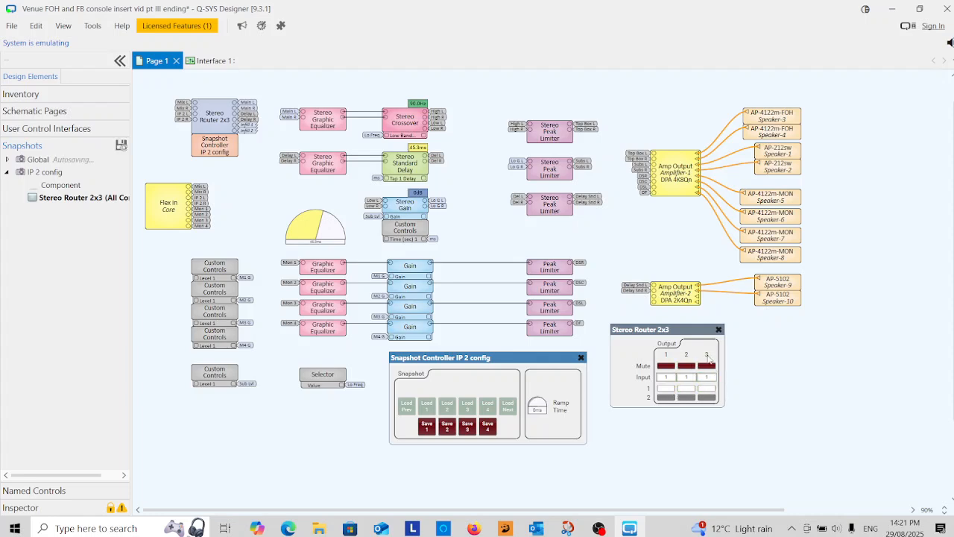
left_click(426, 425)
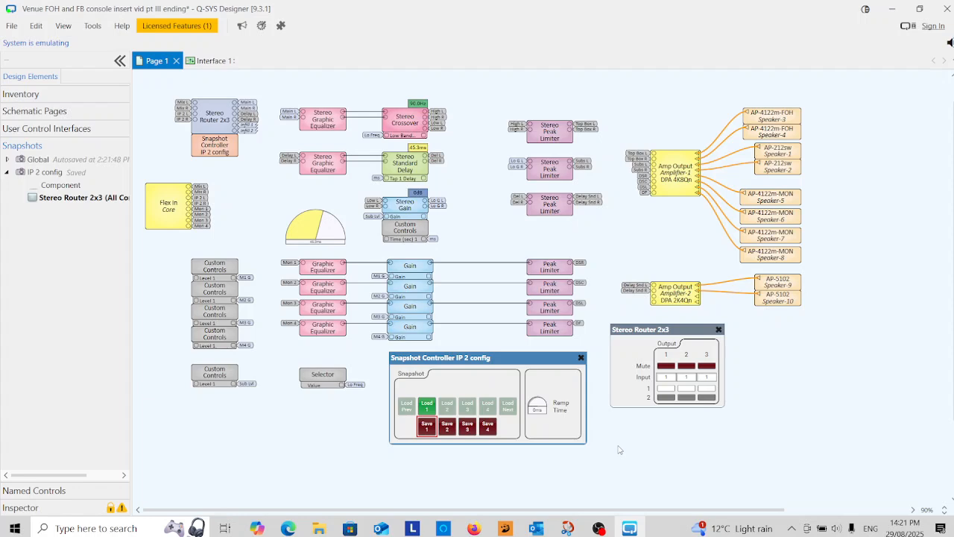
Route input 2 to the stereo router's output 2 and save the state as snapshot 2
left_click(685, 397)
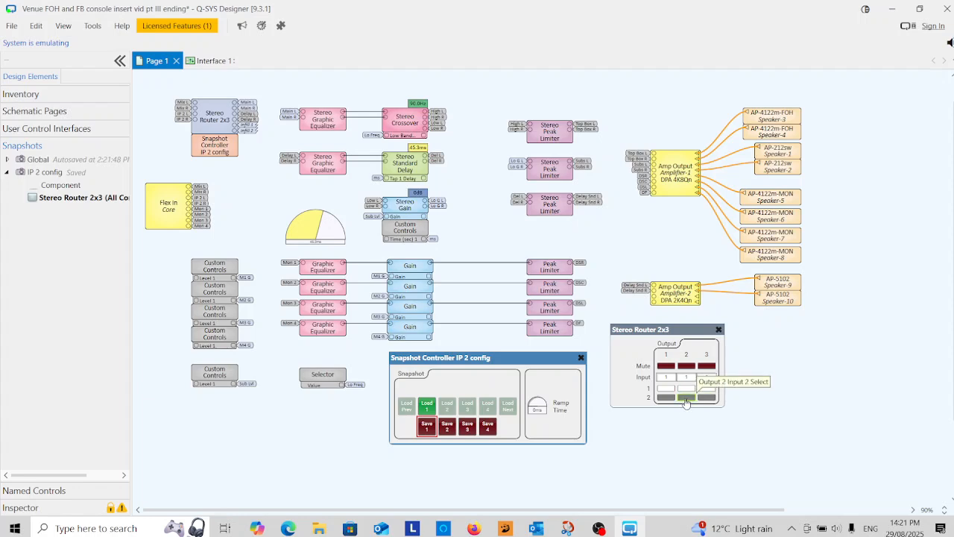
left_click(686, 399)
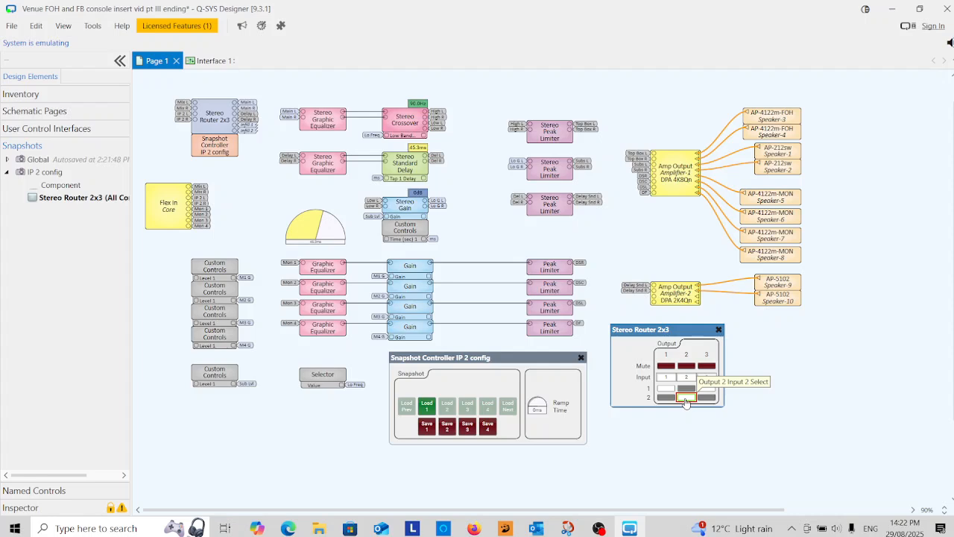
left_click(447, 426)
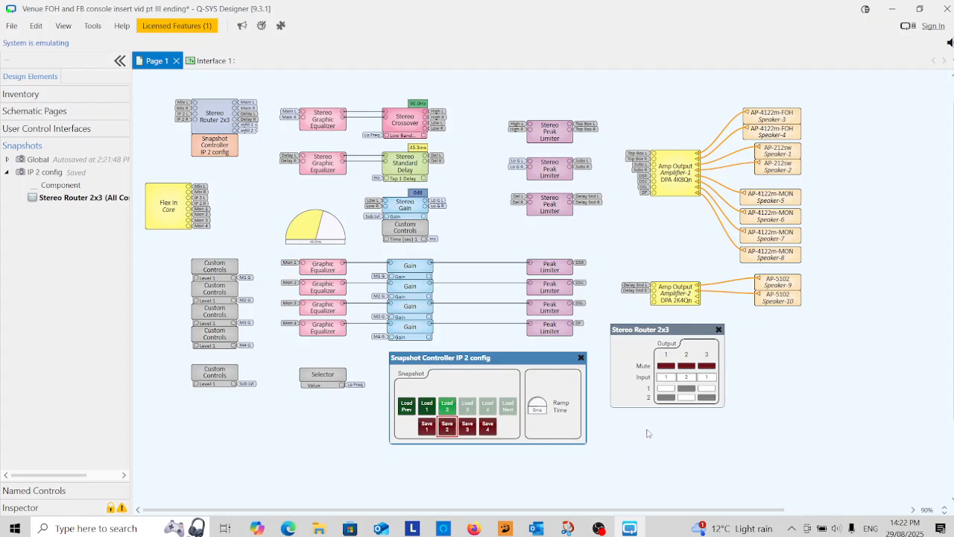
Route input 2 to the stereo router's output 3 as well and save the state as snapshot 3
left_click(708, 400)
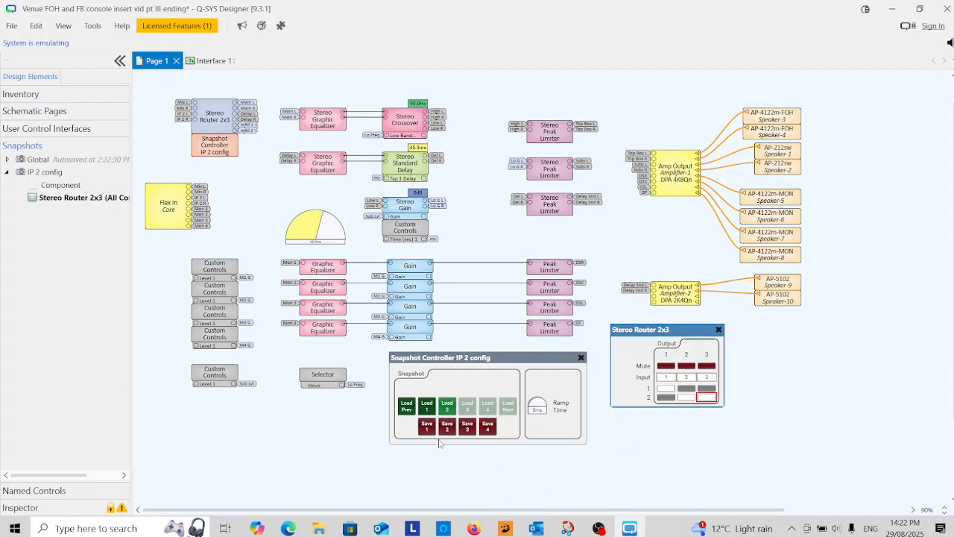
left_click(467, 426)
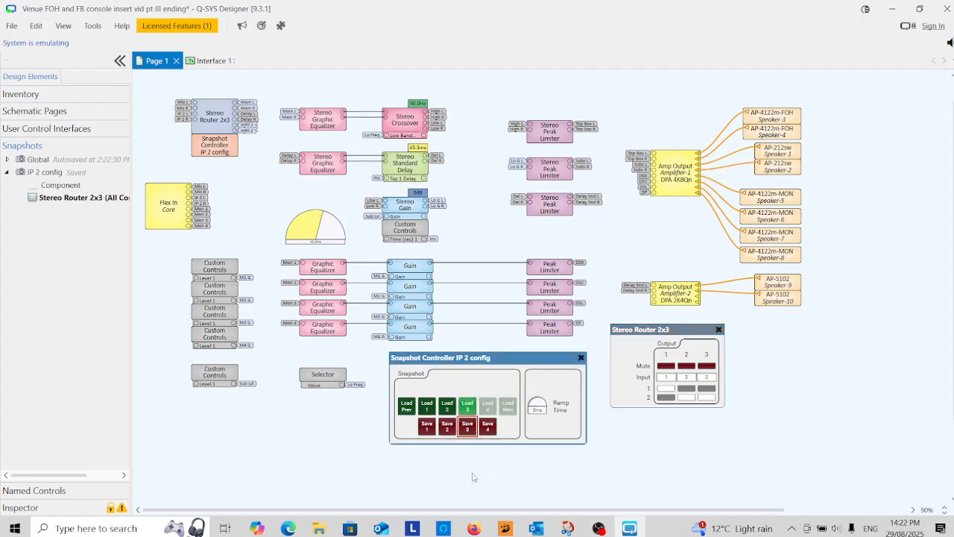
Route input 1 to the stereo router's output 2, save the state as snapshot 4, and close both control windows
left_click(686, 388)
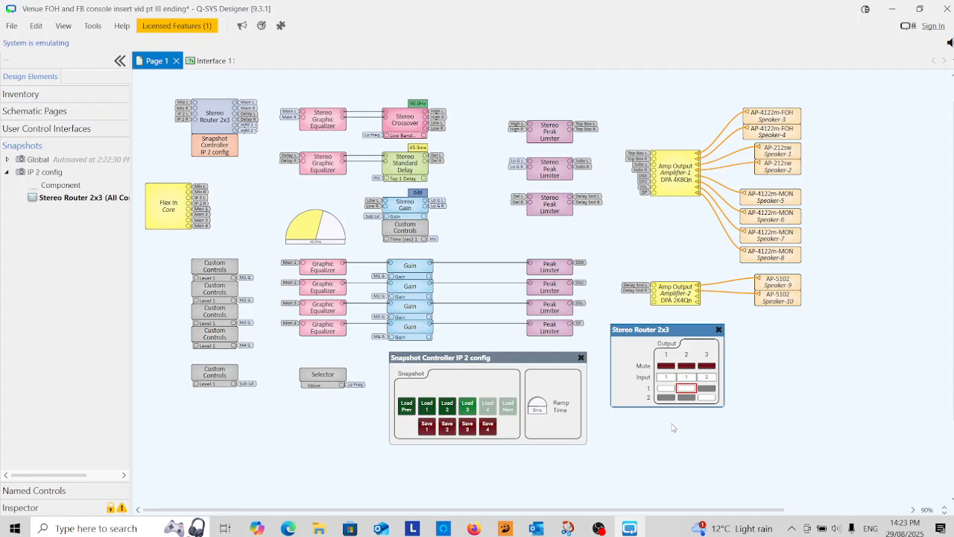
left_click(489, 426)
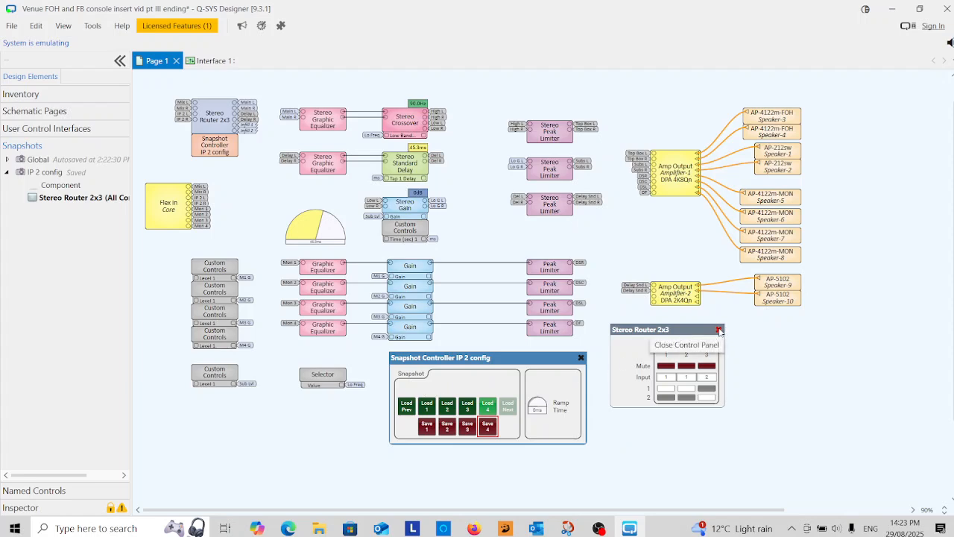
left_click(719, 330)
left_click(581, 358)
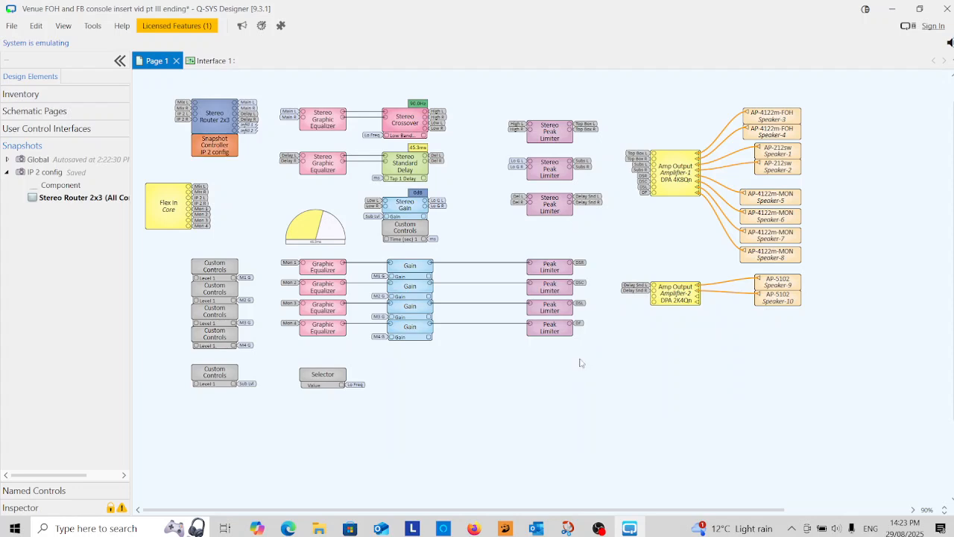
Disconnect from the emulation and delete the large yellow delay knob from the schematic
left_click(481, 528)
left_click(12, 25)
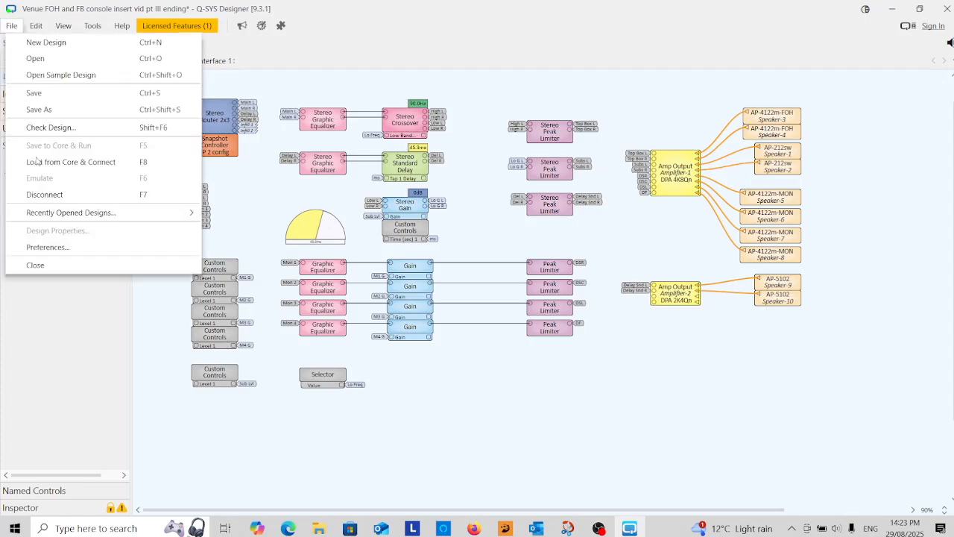
left_click(45, 194)
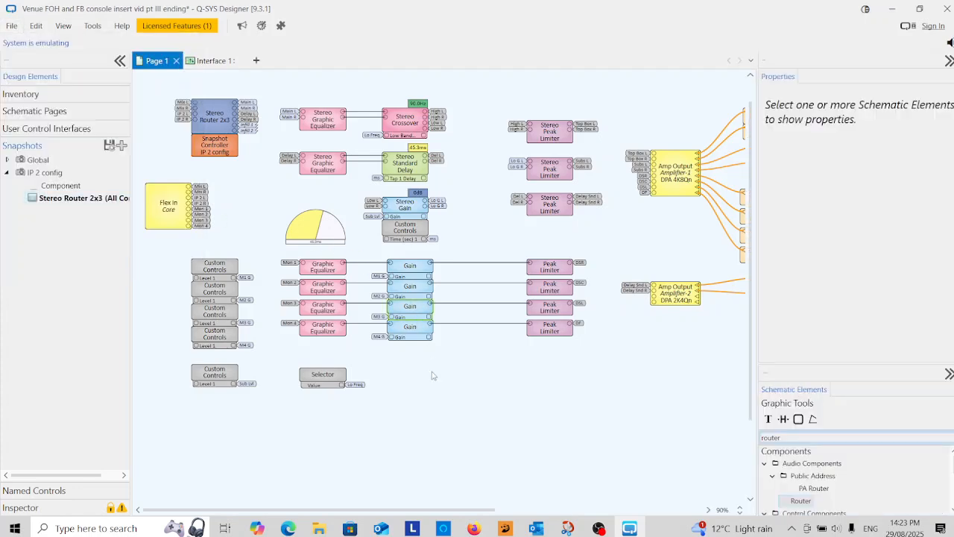
scroll(433, 382, "up", 1)
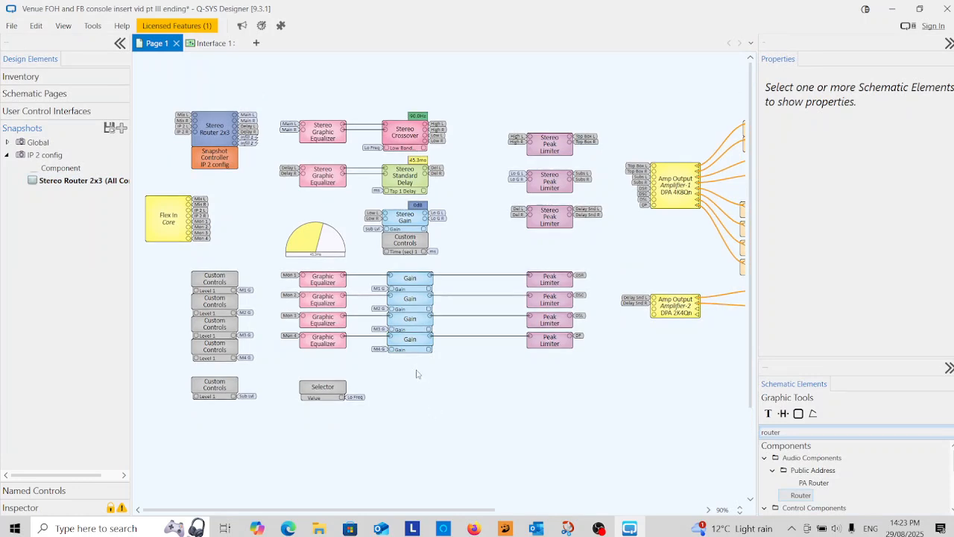
left_click(316, 239)
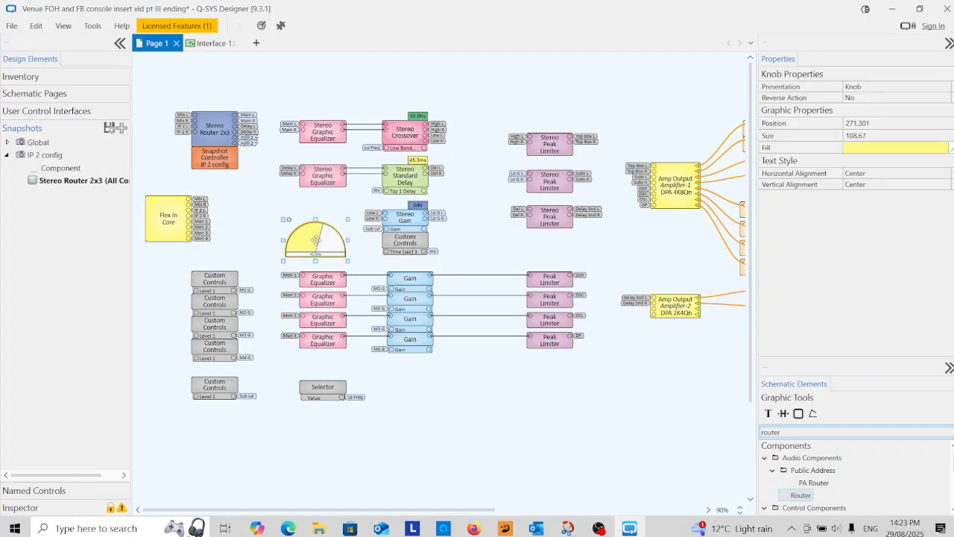
key("Delete")
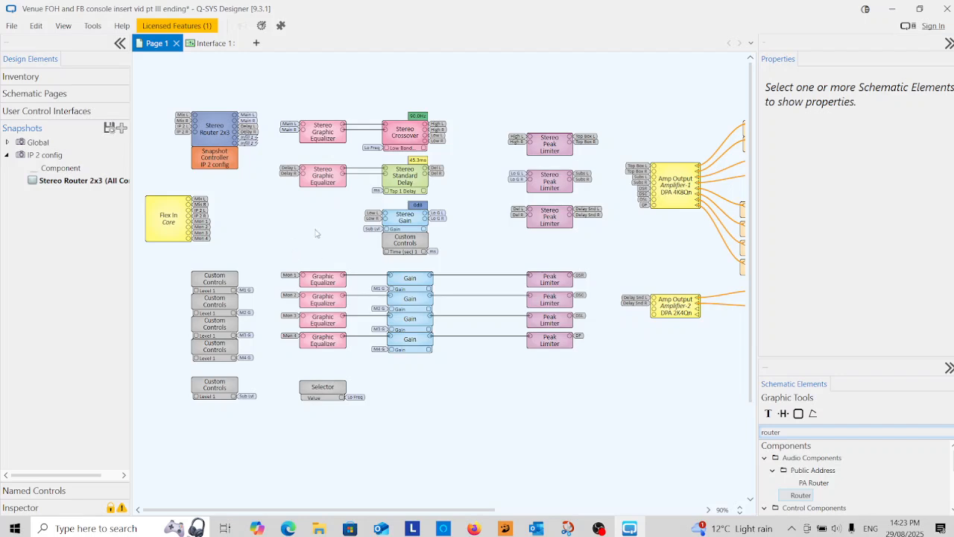
Move the time Custom Controls block slightly down from the Stereo Gain and place its time knob above it as a Text Field
left_click_drag(409, 242, 410, 251)
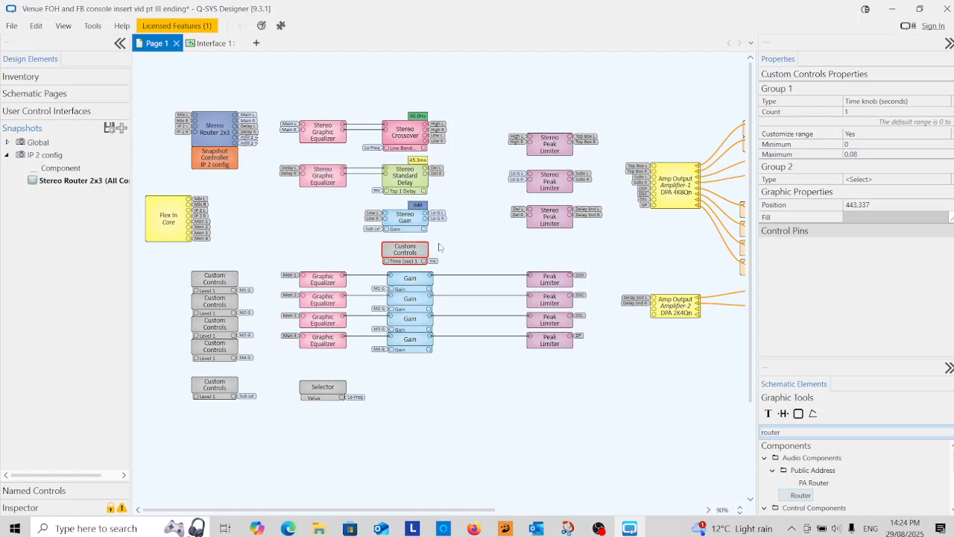
left_click(417, 160)
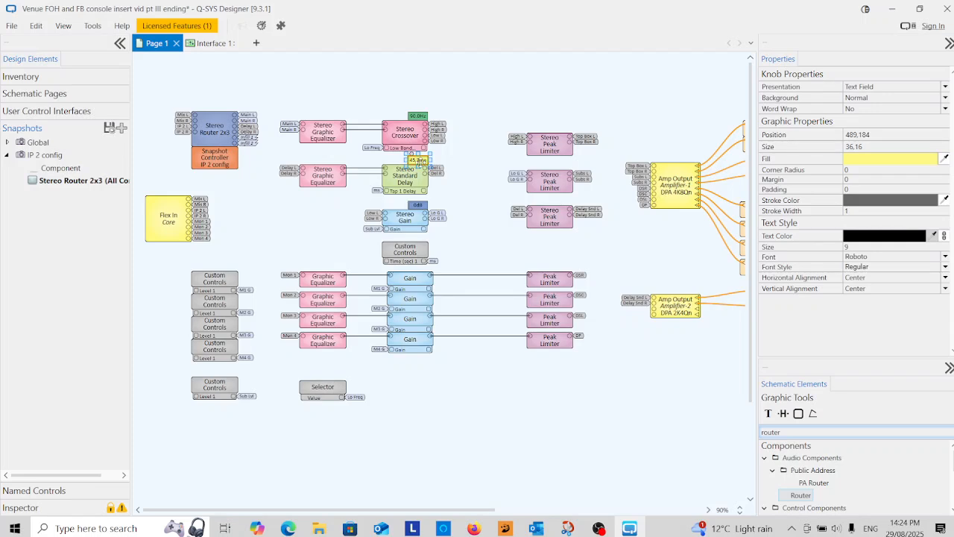
double_click(404, 254)
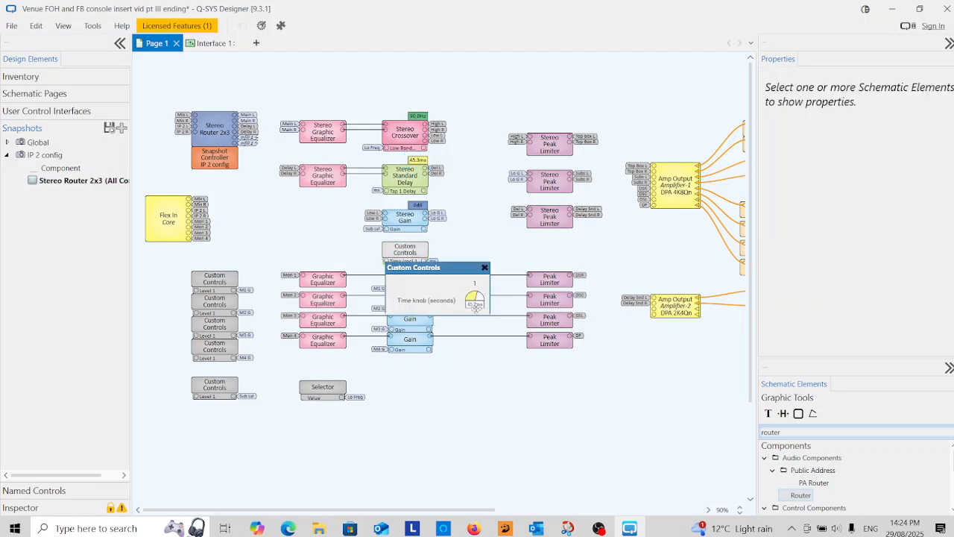
left_click(475, 300)
left_click_drag(474, 300, 437, 236)
left_click(484, 267)
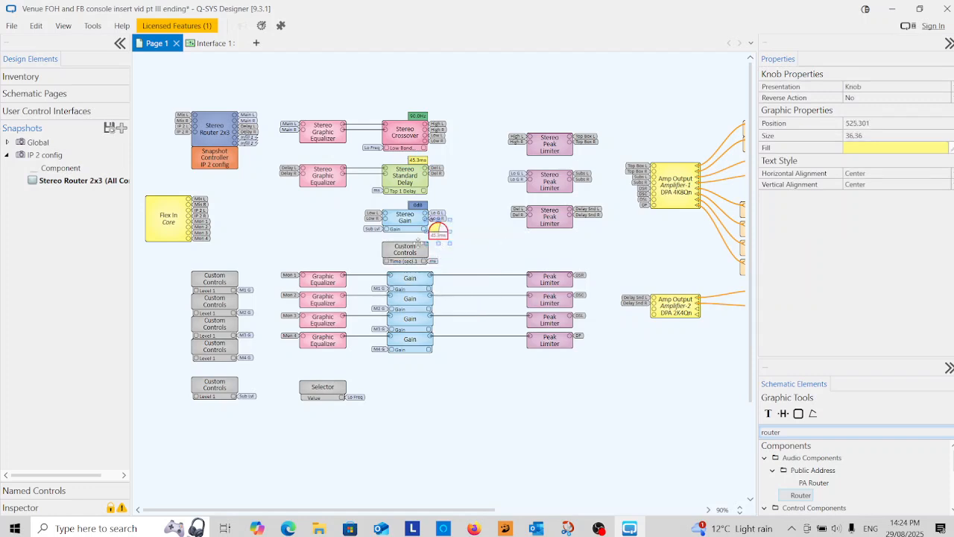
left_click(870, 90)
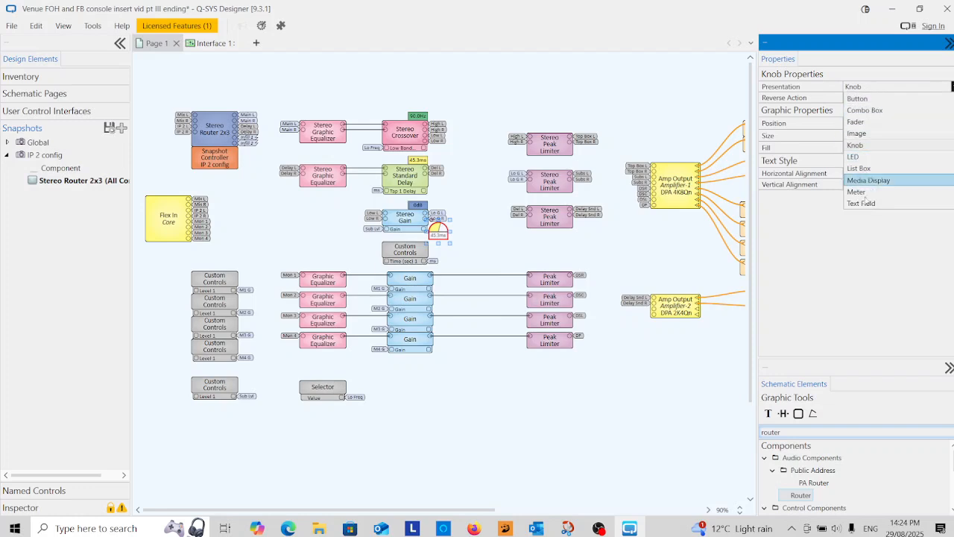
left_click(861, 203)
left_click_drag(436, 226, 416, 237)
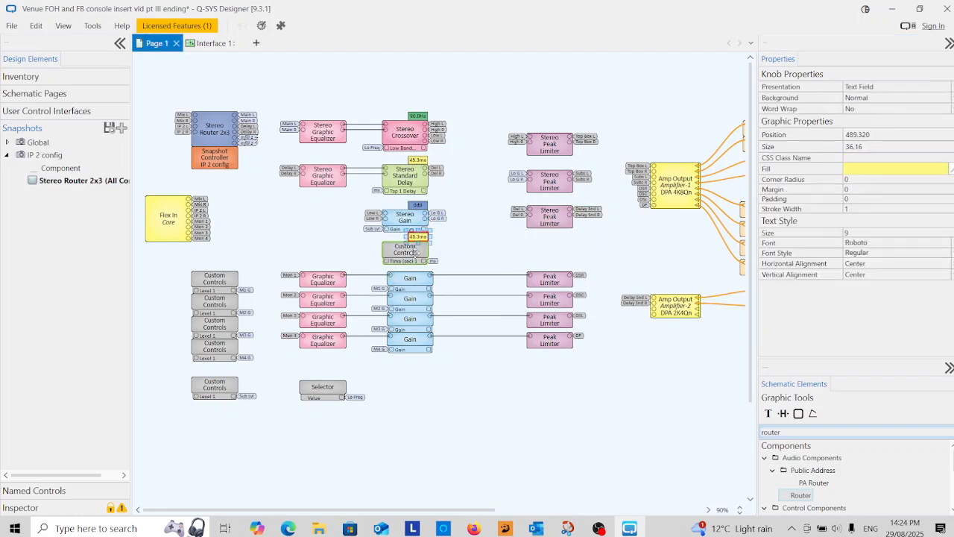
Move the time Custom Controls block together with its readout to the free area below the Peak Limiters
left_click(397, 260)
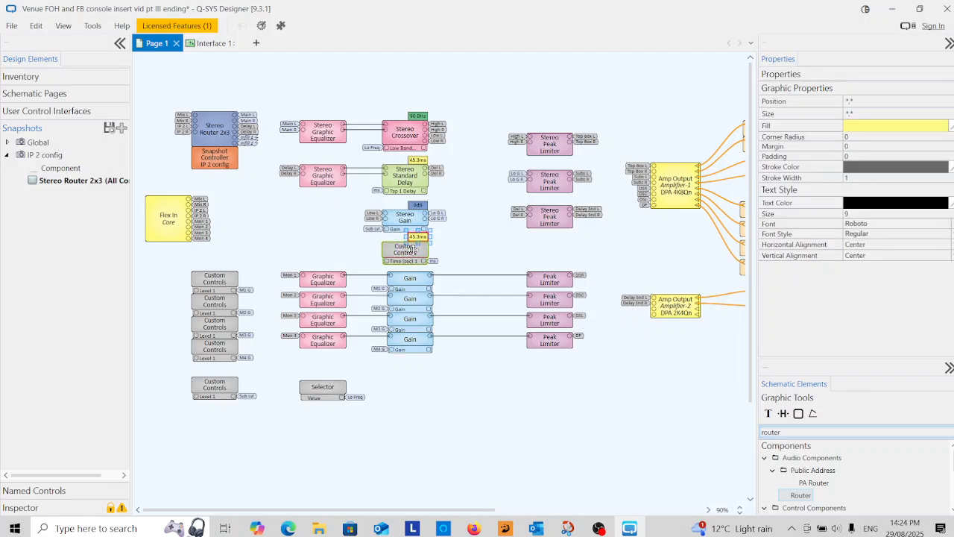
left_click_drag(412, 248, 557, 395)
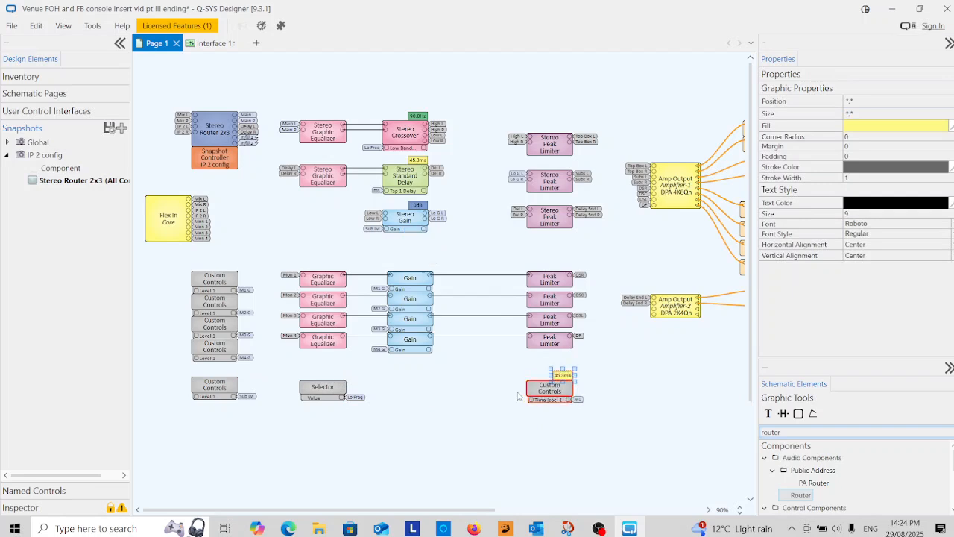
Place the Selector below the sub-level Custom Controls and the Stereo Gain with its readout below the Mon 4 Graphic Equalizer
left_click(409, 229)
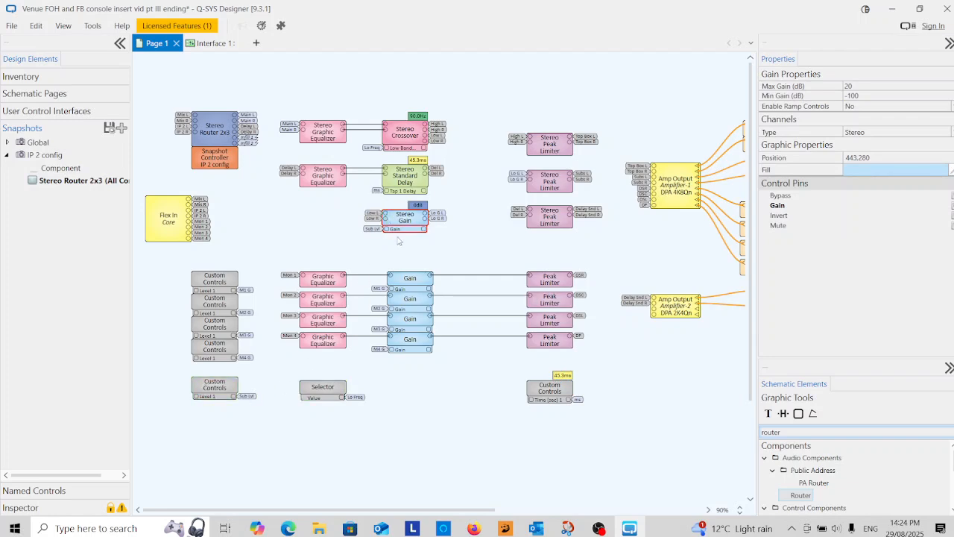
left_click_drag(429, 203, 322, 434)
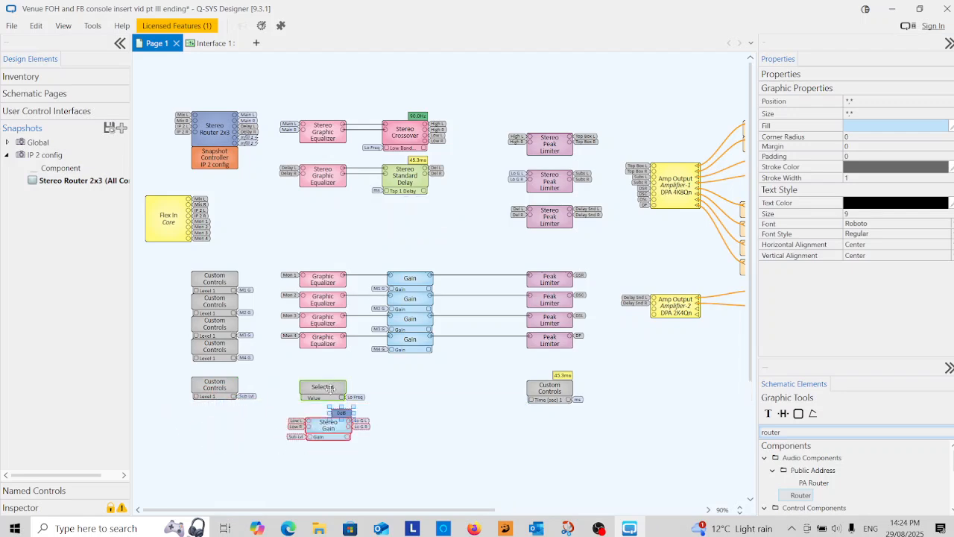
left_click_drag(333, 388, 225, 428)
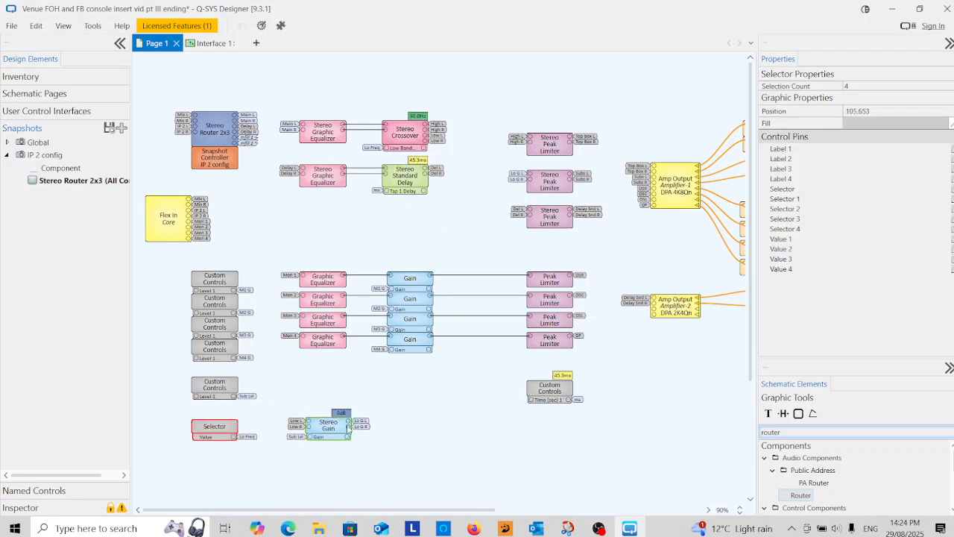
left_click_drag(320, 431, 337, 374)
left_click(340, 412)
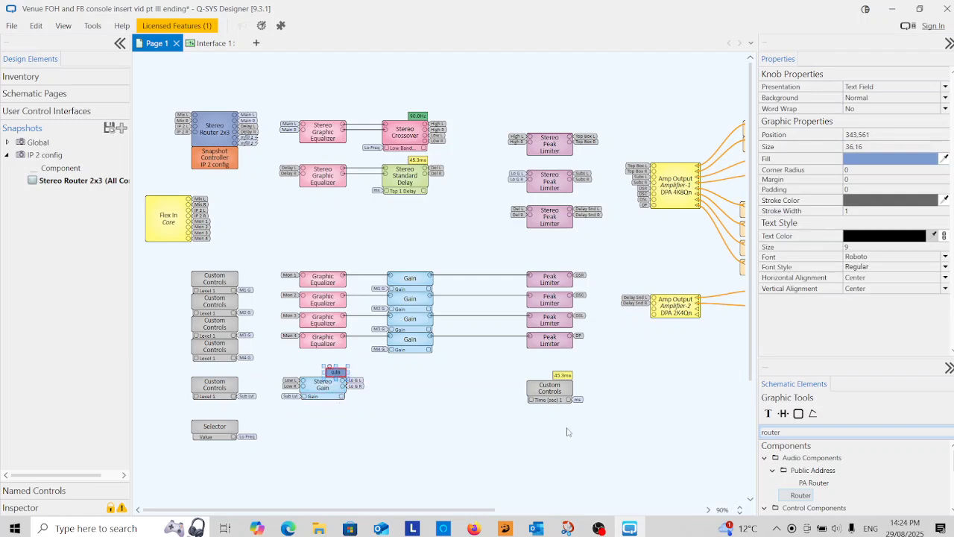
Move the time Custom Controls block and its readout under the Gain column, aligned in one row with the Stereo Gain
left_click(563, 393)
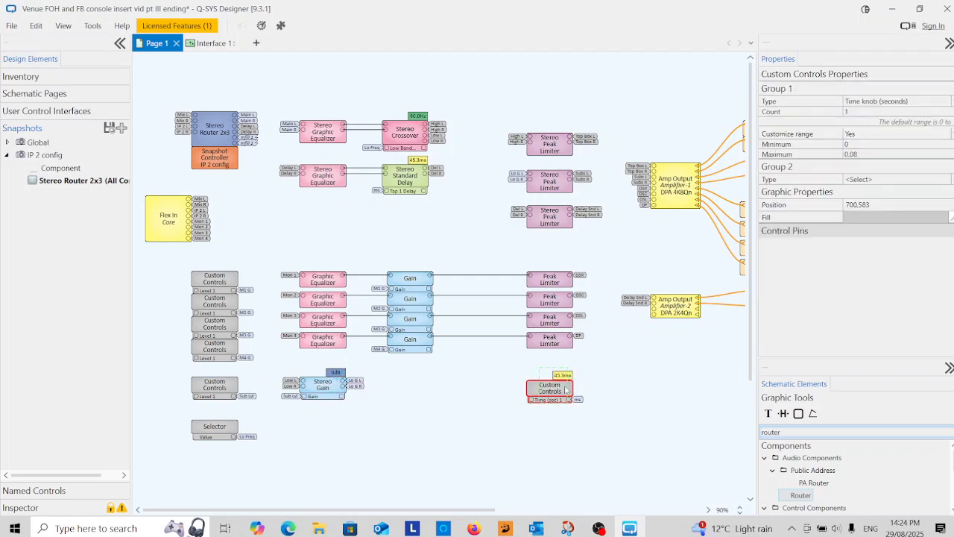
left_click(564, 377, "ctrl")
left_click_drag(550, 390, 421, 400)
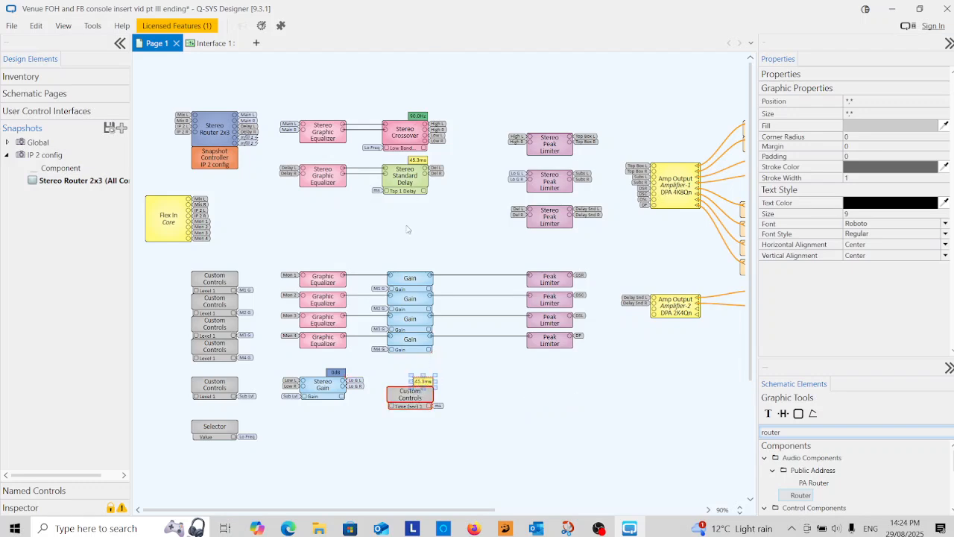
left_click(336, 446)
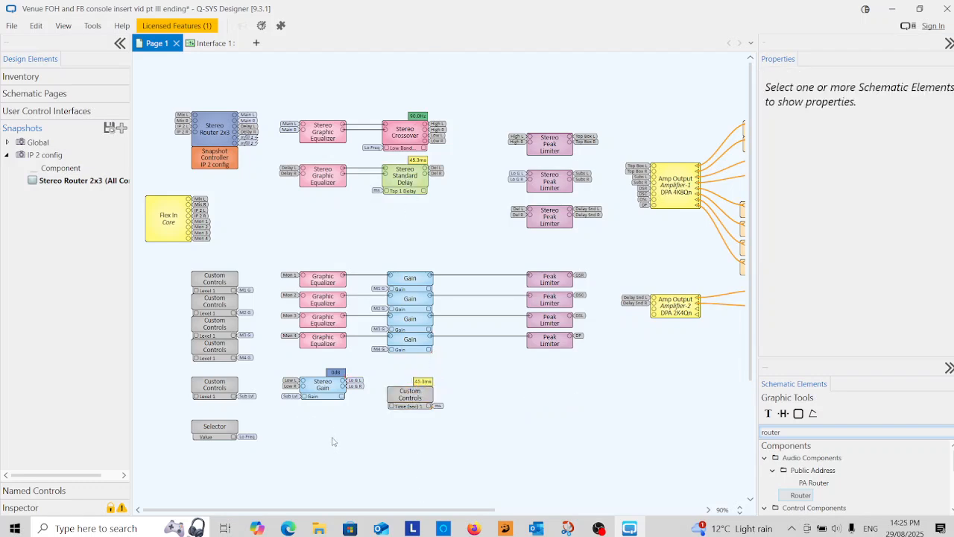
left_click(410, 395)
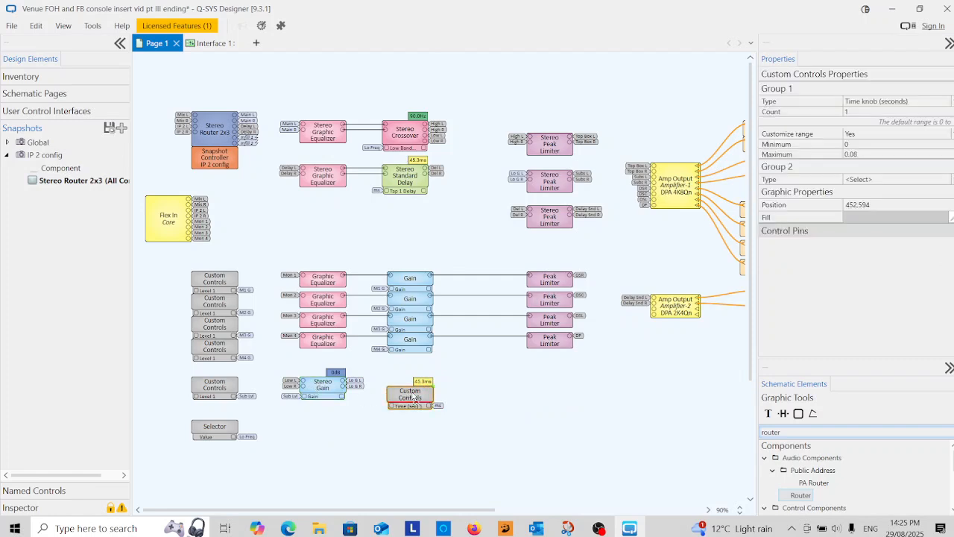
key("ctrl+v")
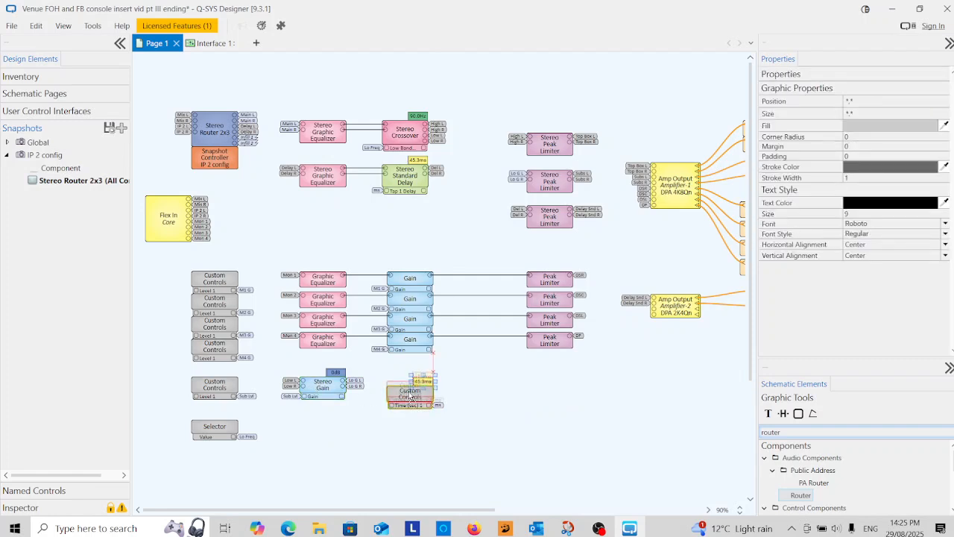
left_click(409, 397)
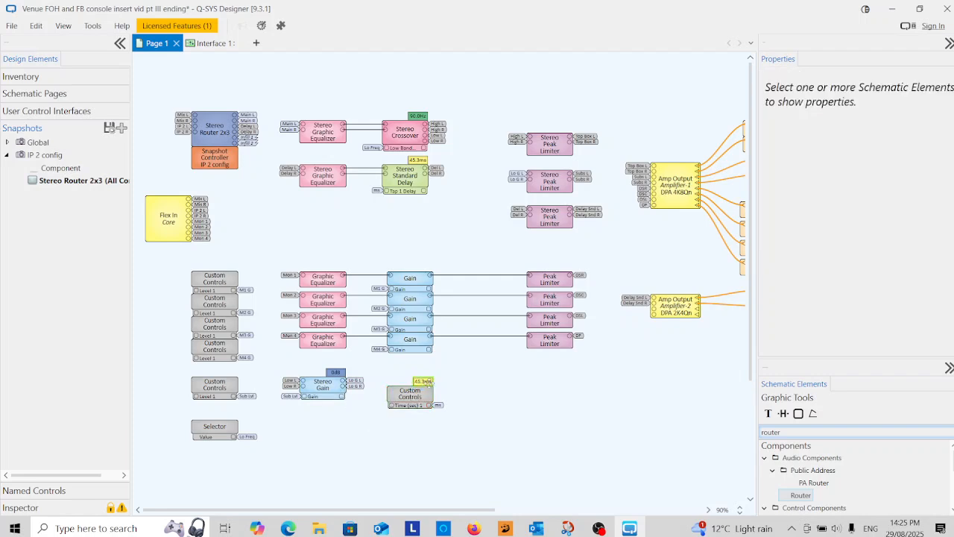
left_click(426, 381)
left_click_drag(428, 381, 423, 372)
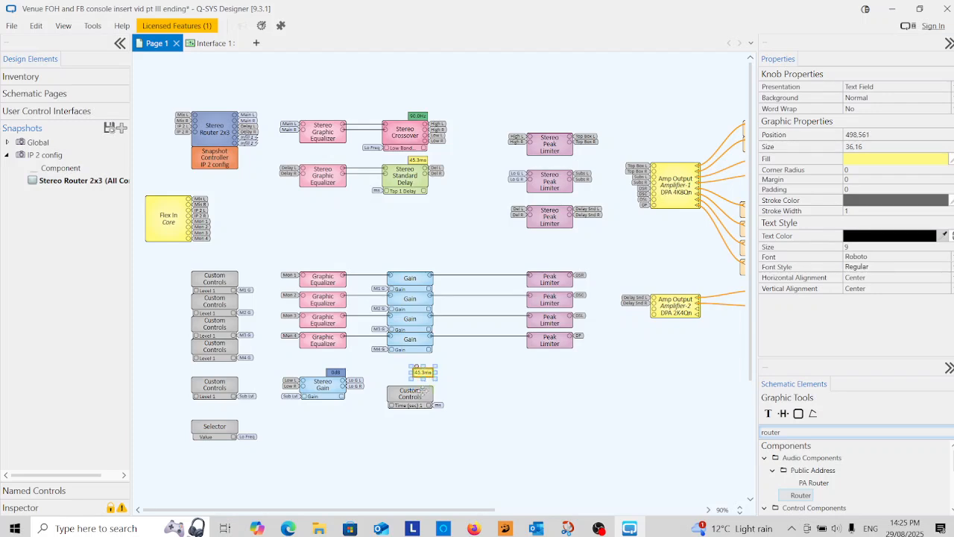
left_click(421, 396)
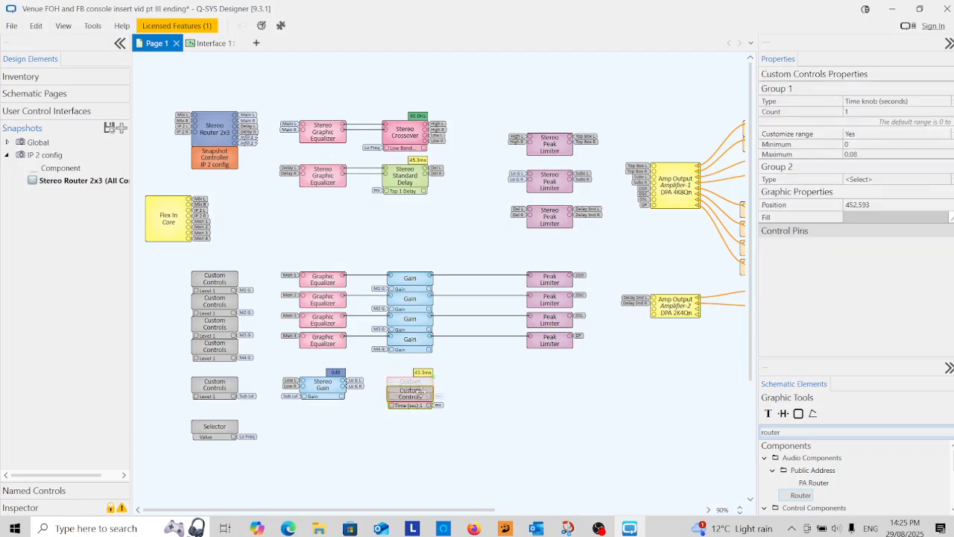
left_click(464, 395)
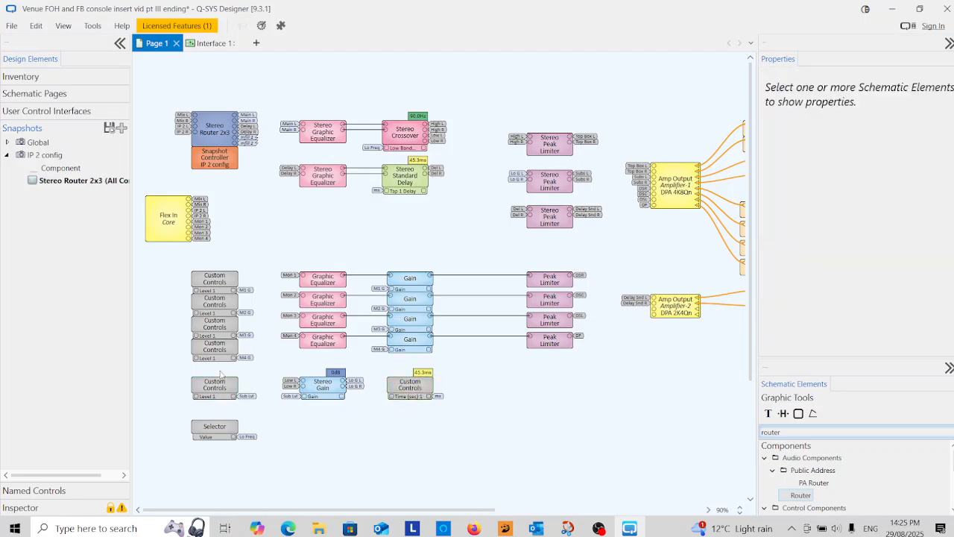
Move the Selector up so it sits just beneath the sub-level Custom Controls block
left_click_drag(215, 384, 216, 388)
left_click(275, 418)
left_click_drag(215, 427, 218, 416)
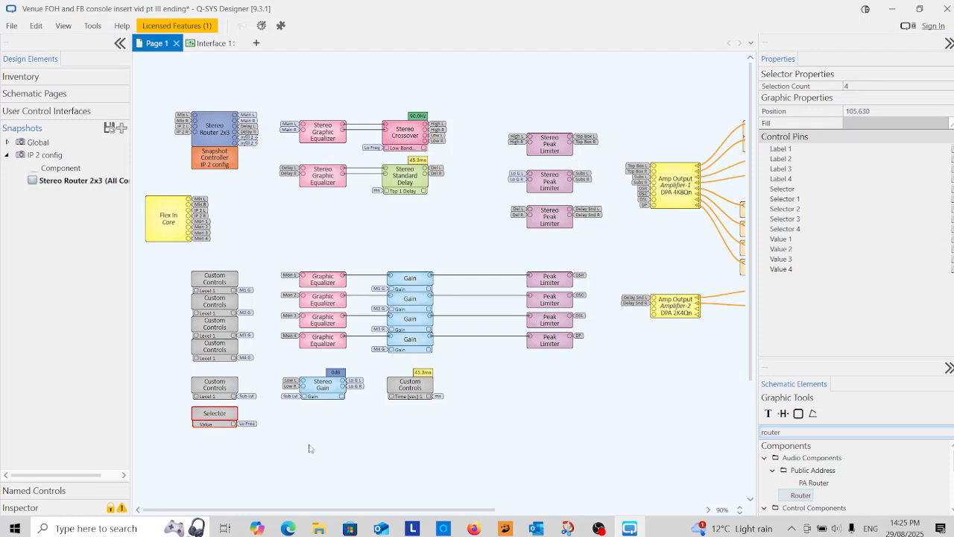
Move the whole group of sub-level controls, Selector, Stereo Gain and time controls further down, away from the monitor rows
left_click(377, 442)
left_click_drag(459, 369, 140, 425)
left_click(148, 431)
left_click_drag(462, 371, 202, 444)
left_click_drag(214, 400, 221, 430)
left_click(383, 478)
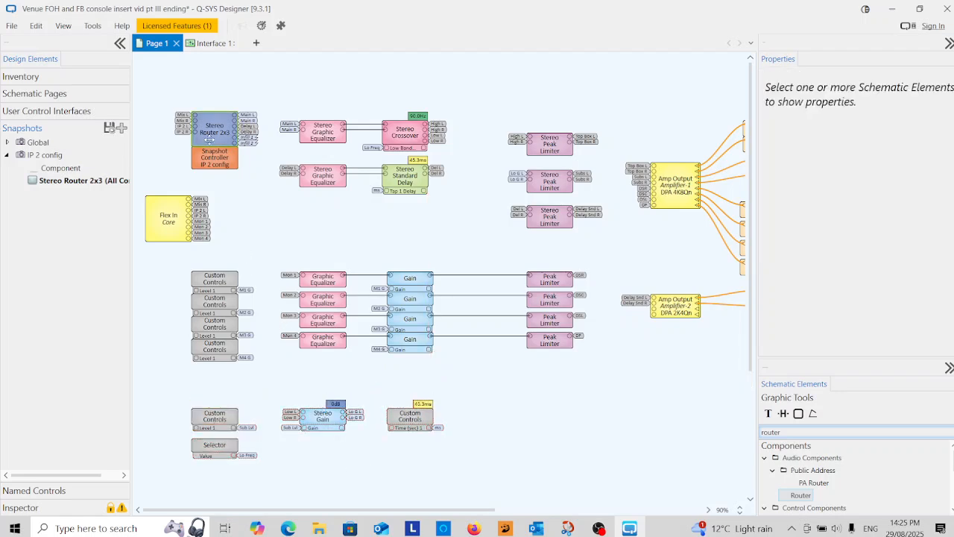
Shift the Stereo Router and its Snapshot Controller left, and align the Flex In Core block directly beneath them
left_click(202, 163)
left_click_drag(211, 124, 181, 141)
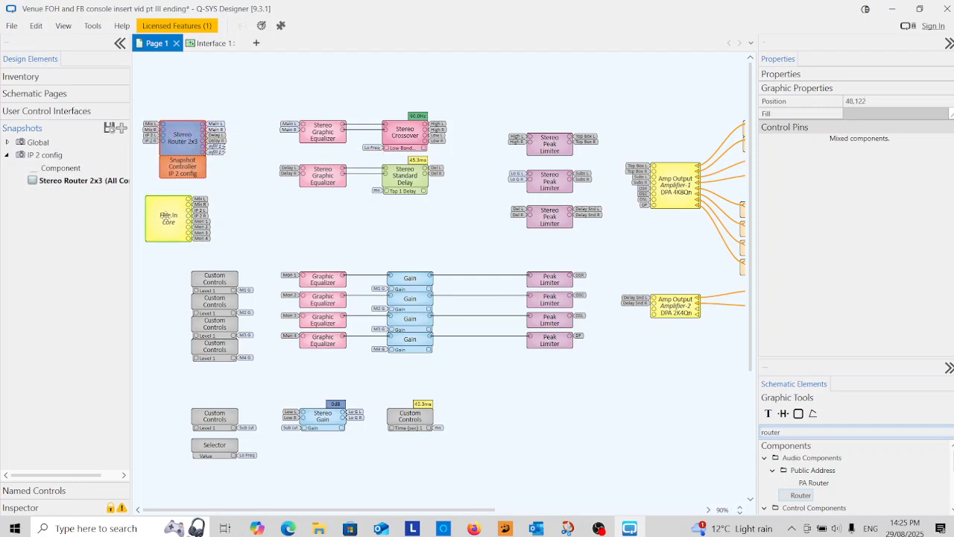
left_click(170, 220)
left_click_drag(170, 219, 184, 211)
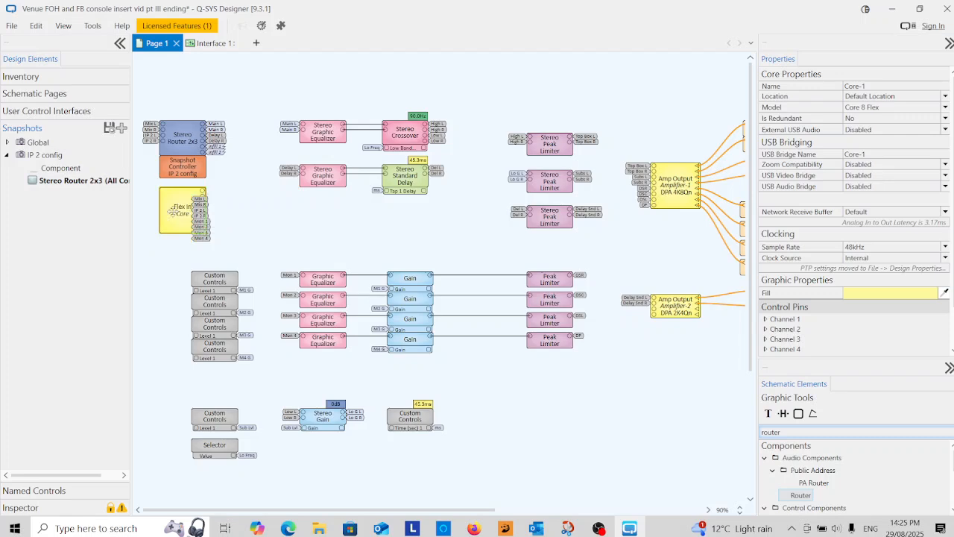
left_click(240, 217)
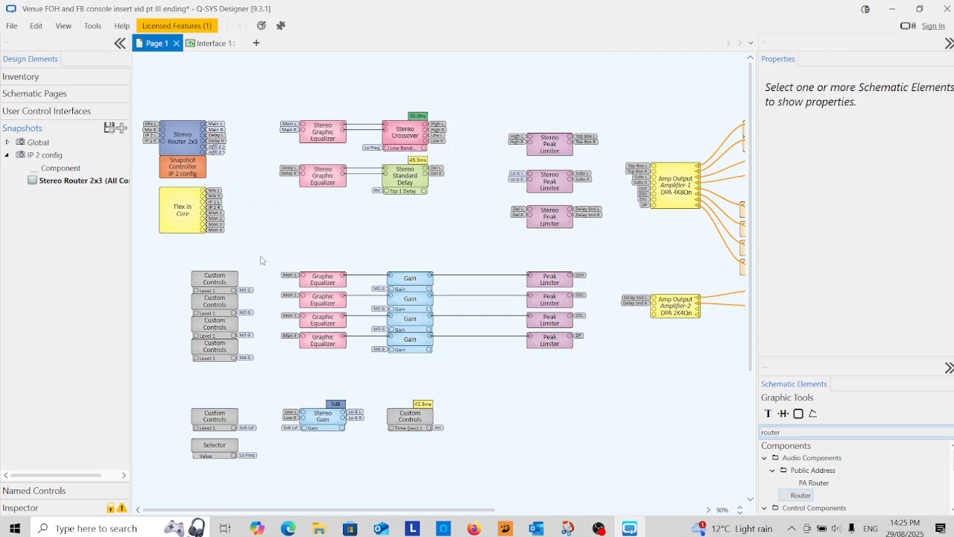
Open the Flex In Core controls and copy its eight Peak Input Level meters onto the schematic beneath the Peak Limiters
left_click(178, 216)
double_click(178, 217)
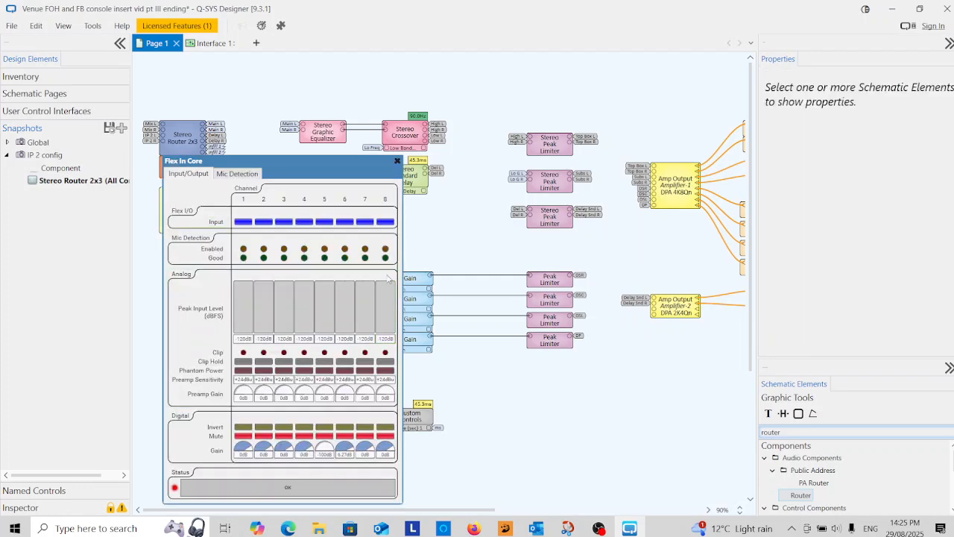
left_click(242, 340)
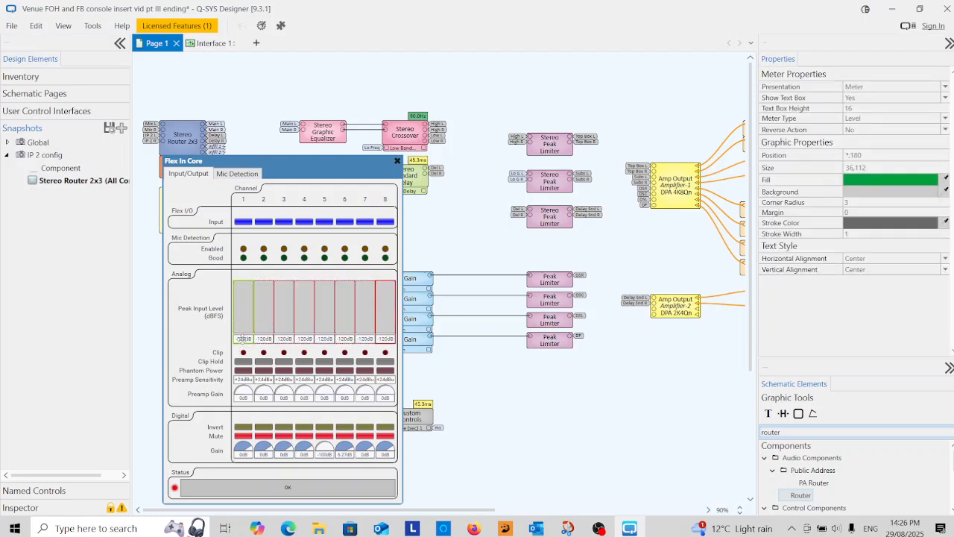
left_click_drag(242, 339, 489, 437)
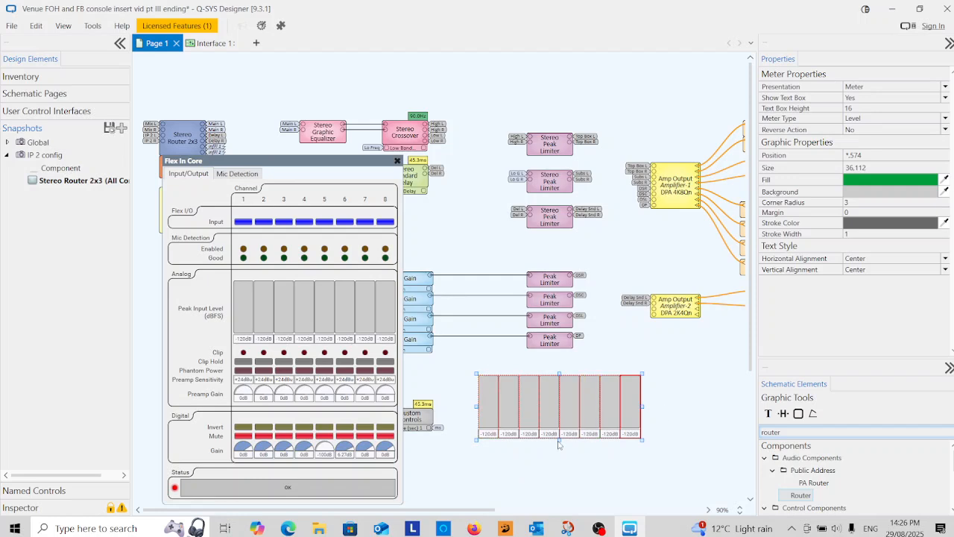
Resize the copied row of eight level meters into a compact strip, each meter about 21 by 67
left_click_drag(559, 444, 588, 406)
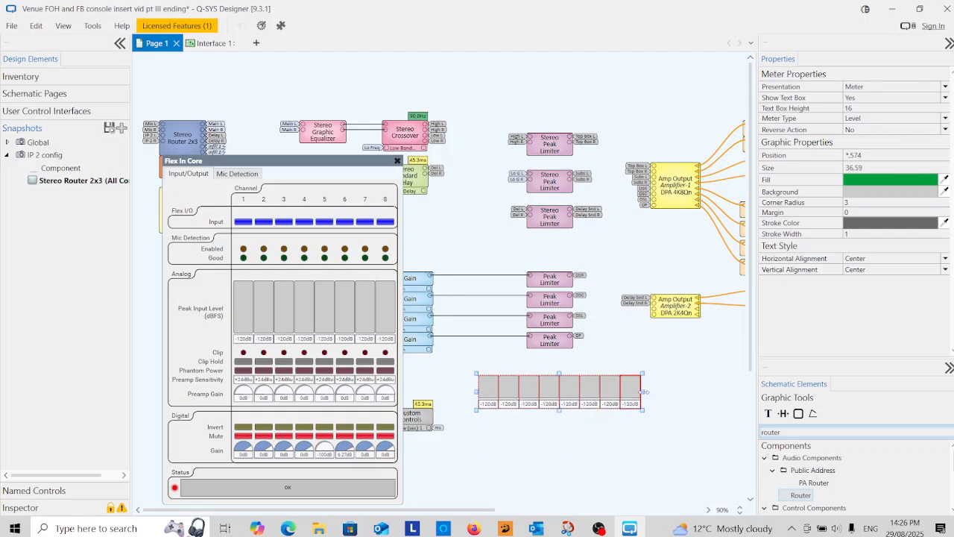
left_click_drag(644, 392, 687, 391)
left_click_drag(582, 373, 582, 360)
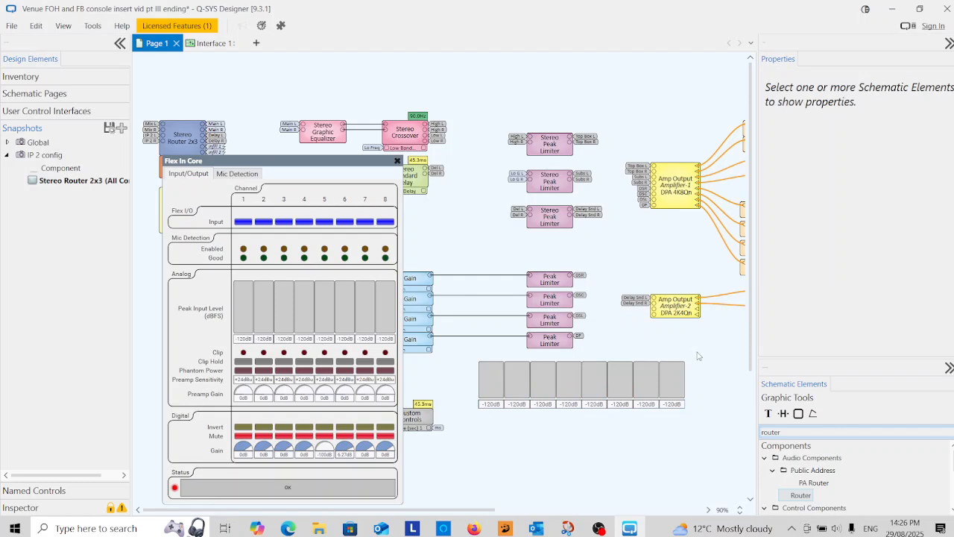
left_click(558, 410)
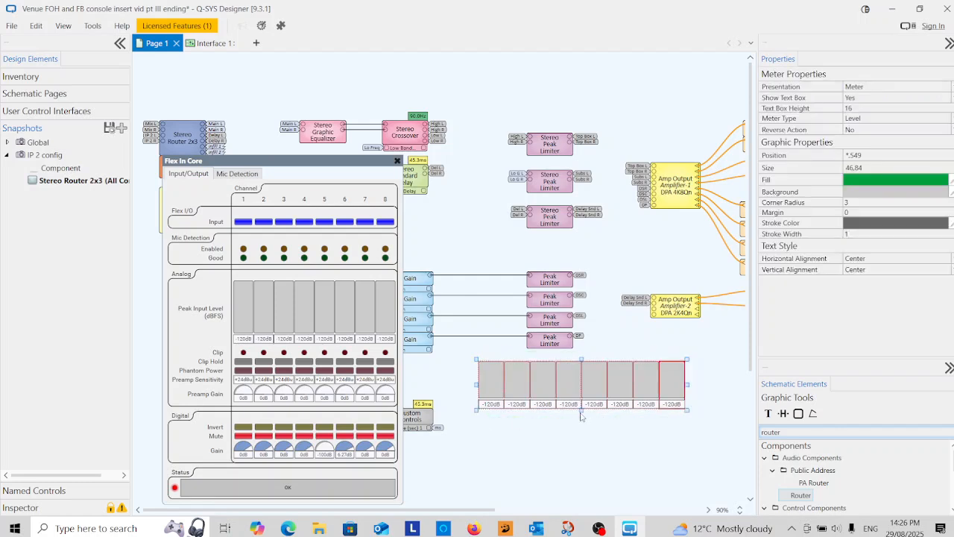
left_click_drag(581, 410, 572, 508)
left_click_drag(642, 416, 570, 421)
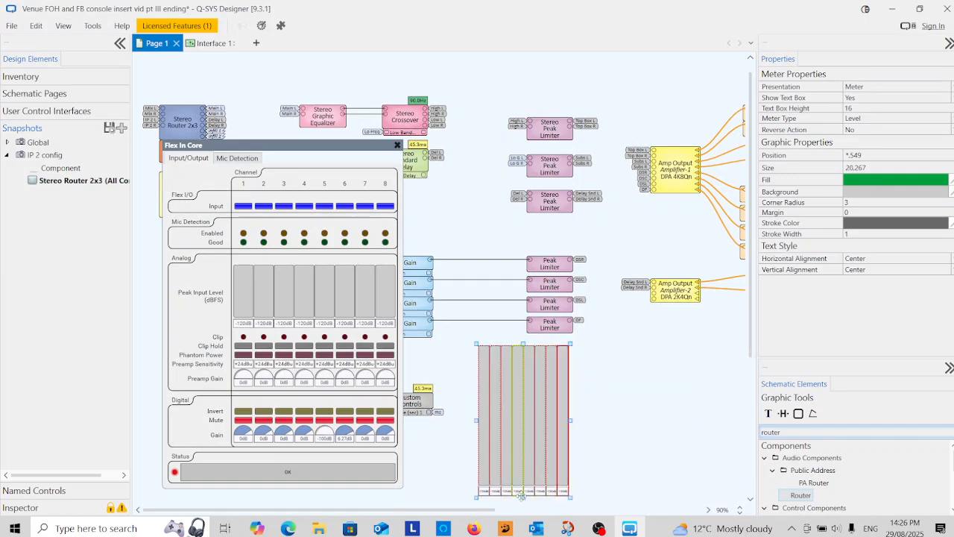
left_click_drag(523, 496, 522, 400)
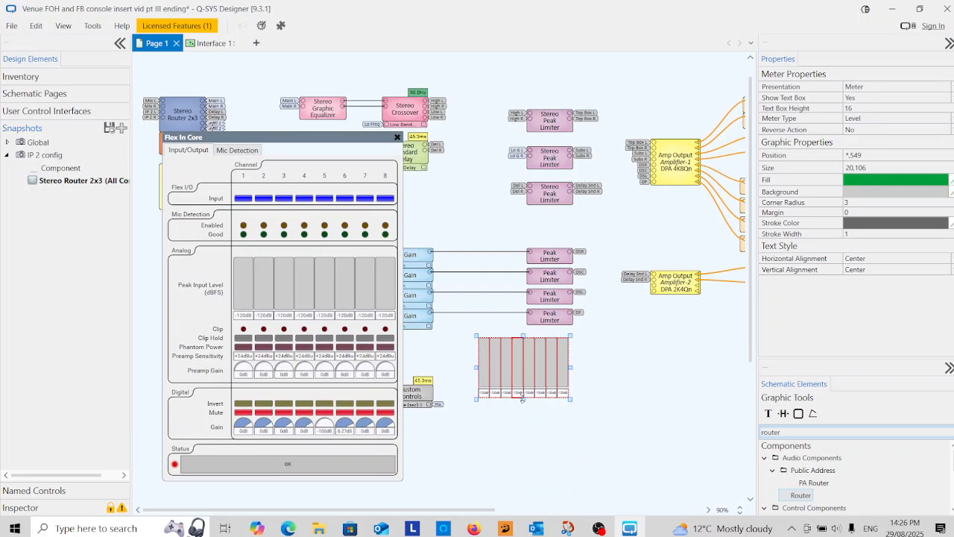
left_click_drag(523, 336, 523, 358)
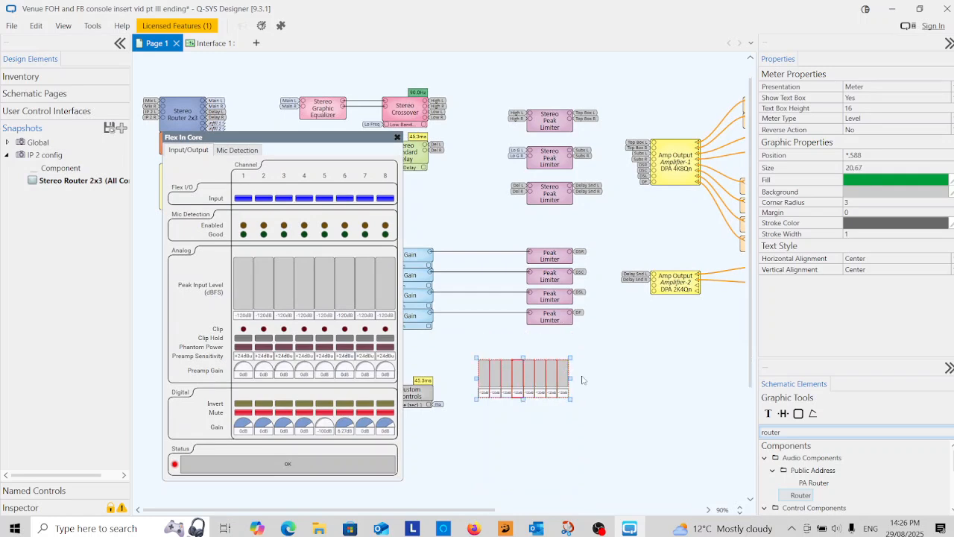
left_click_drag(571, 380, 572, 324)
left_click_drag(572, 379, 574, 379)
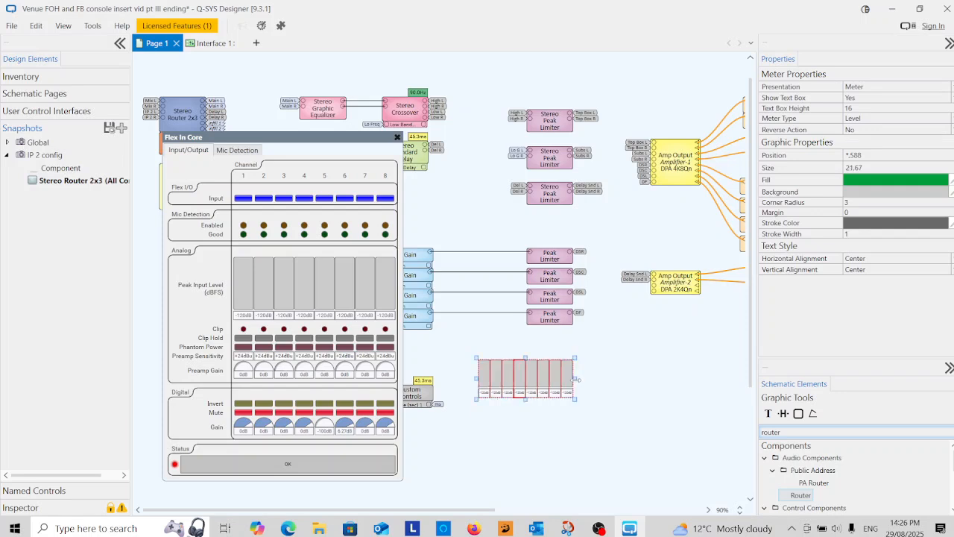
Pack the eight level meters into one vertical stack and resize each to about 137 by 14
right_click(518, 380)
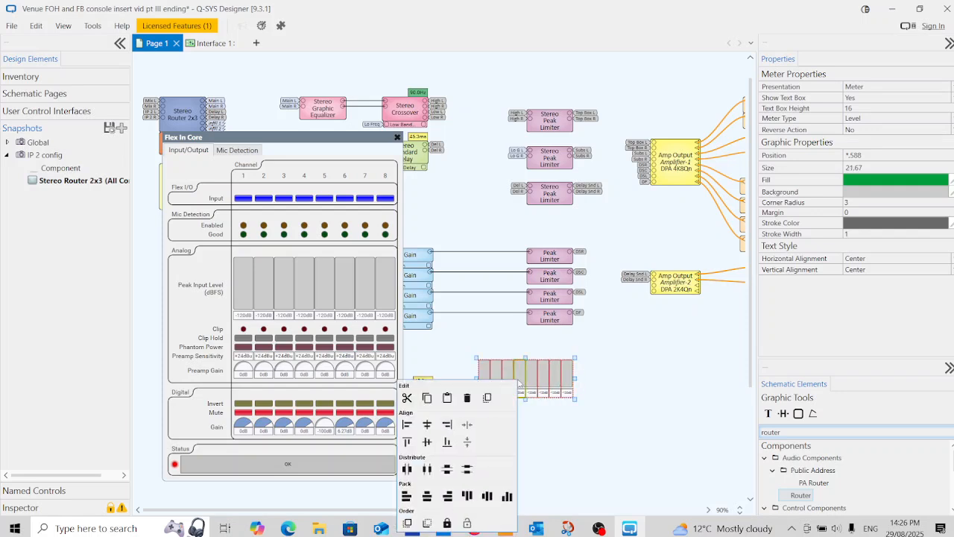
left_click(427, 497)
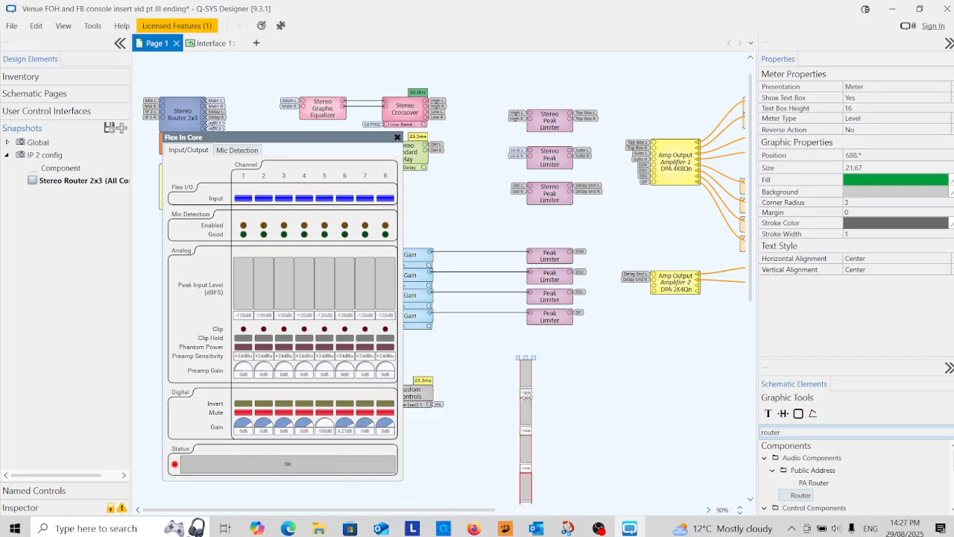
left_click_drag(533, 358, 654, 344)
scroll(687, 426, "down", 1)
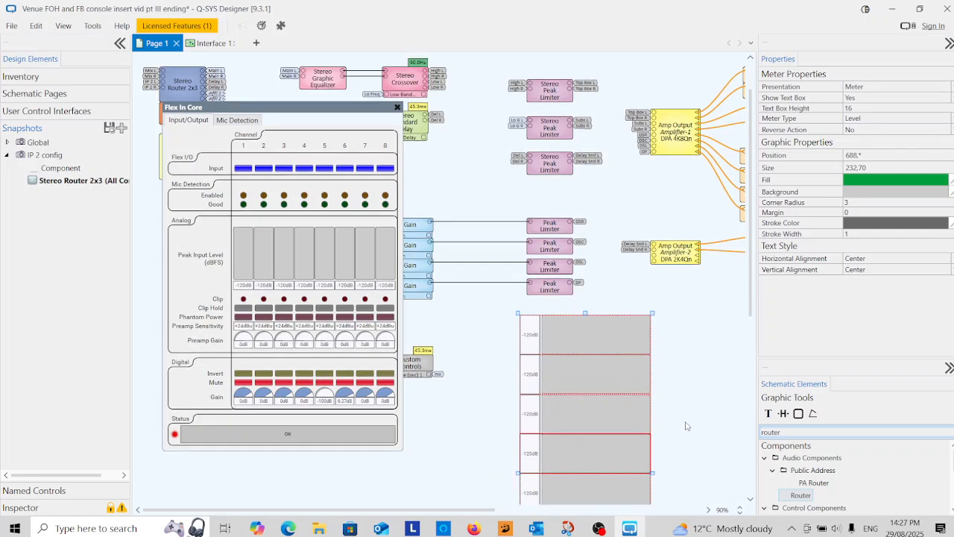
scroll(686, 425, "down", 1)
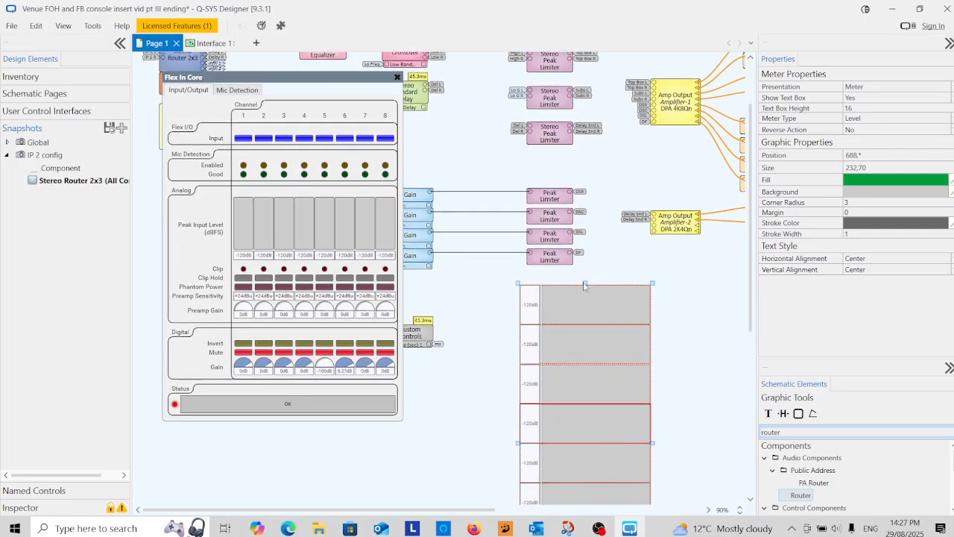
left_click_drag(584, 287, 604, 372)
scroll(604, 372, "down", 4)
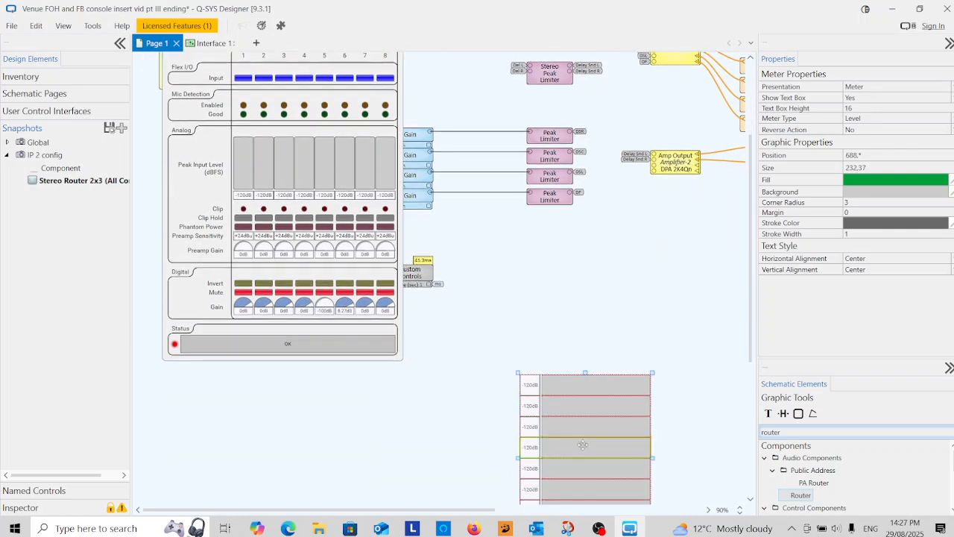
left_click_drag(585, 482, 585, 376)
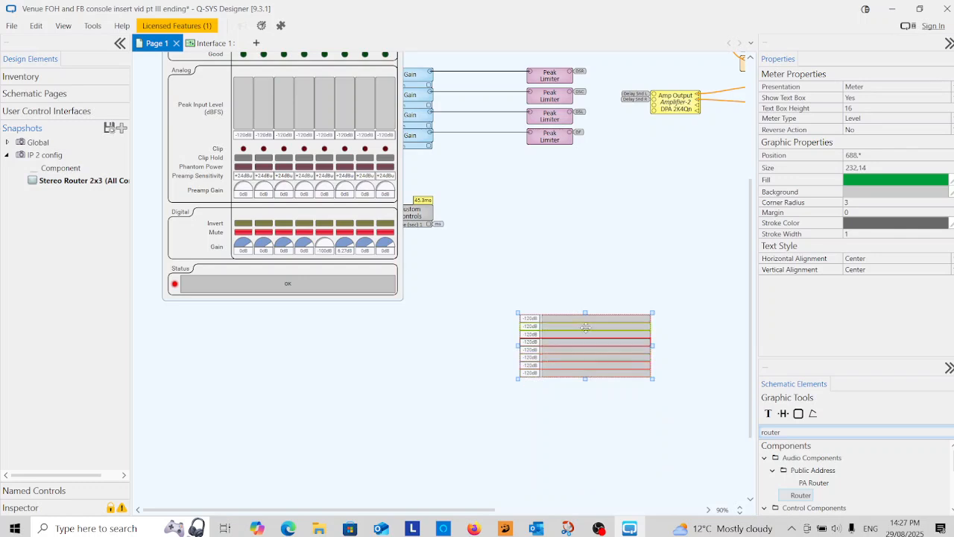
left_click_drag(651, 345, 600, 346)
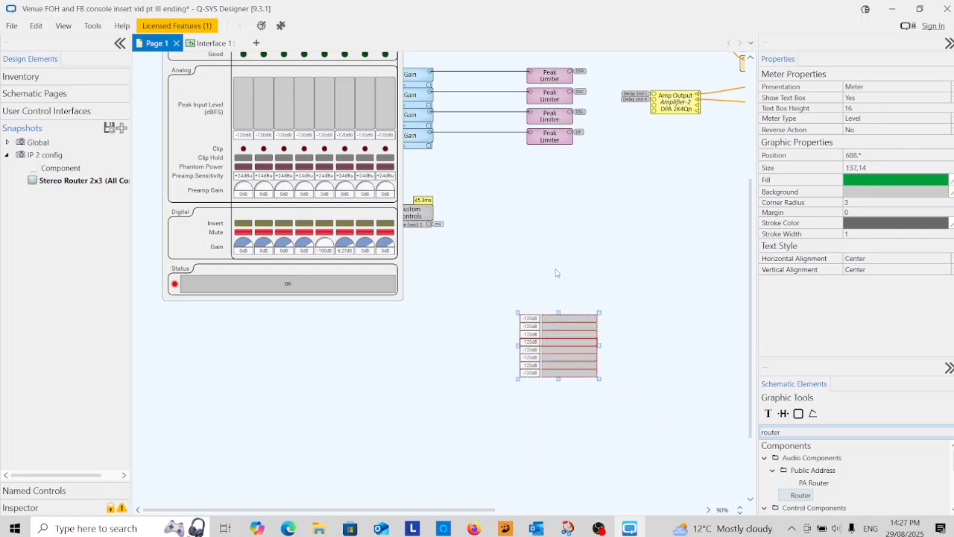
Move the Flex In Core window aside and place the meter stack beneath the delay Stereo Graphic Equalizer
scroll(554, 267, "up", 2)
left_click_drag(529, 378, 493, 237)
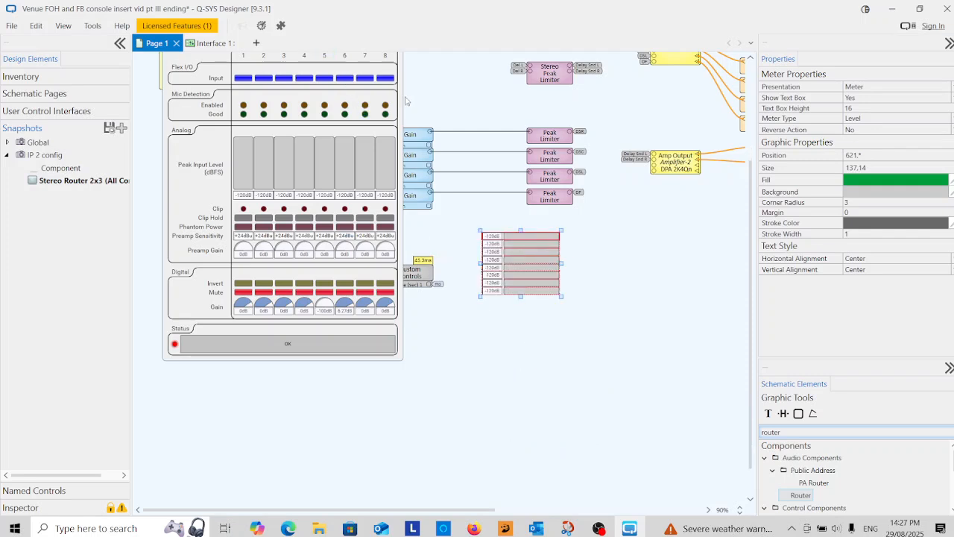
scroll(464, 120, "up", 2)
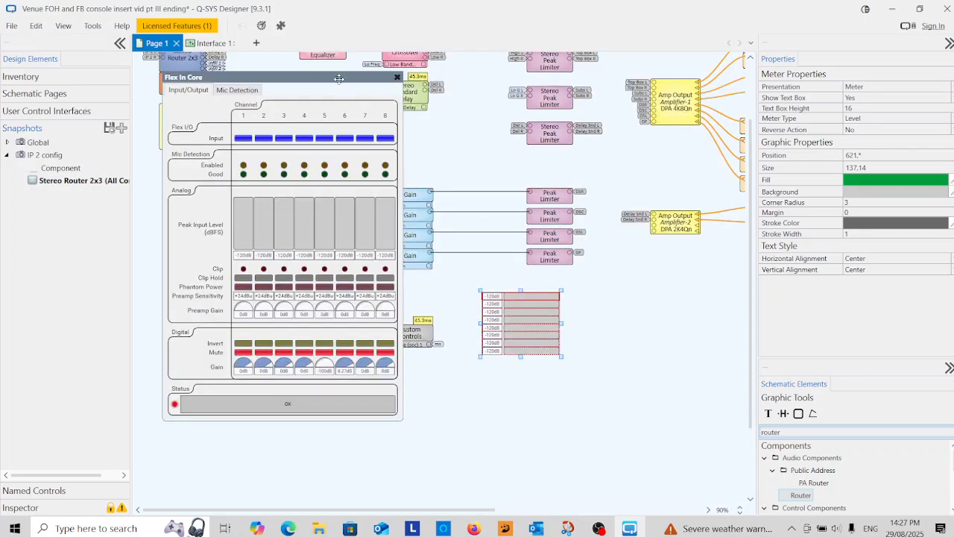
left_click_drag(338, 78, 736, 188)
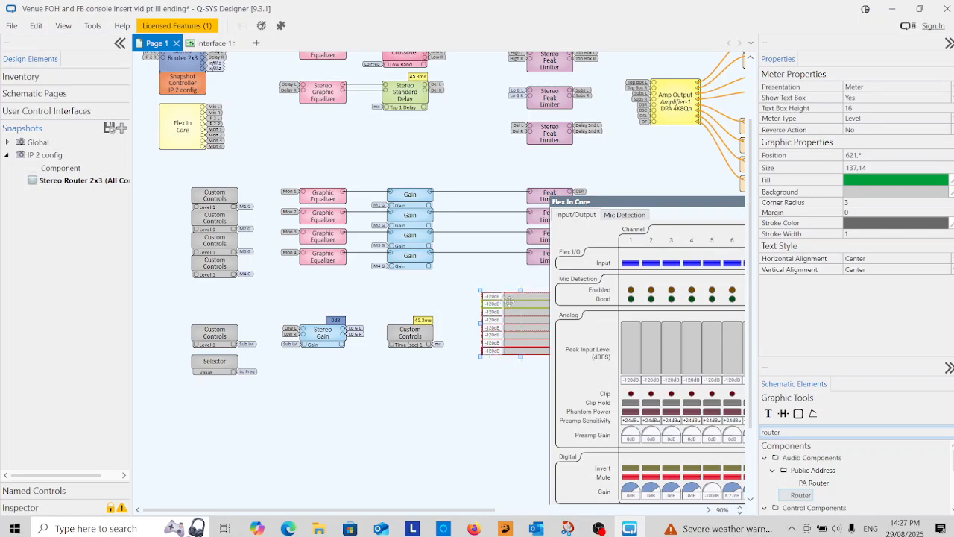
left_click_drag(503, 305, 298, 125)
scroll(415, 176, "up", 1)
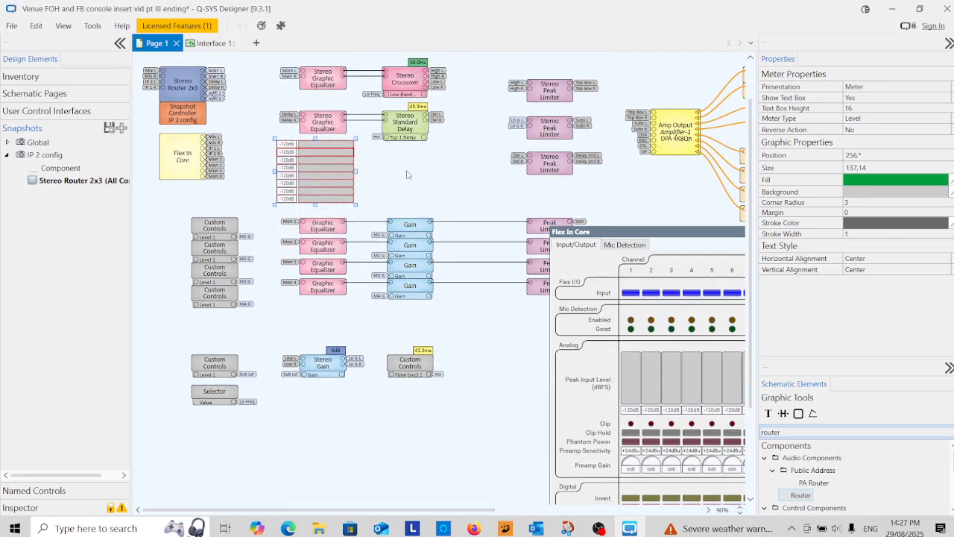
Shrink the stacked meters to about 82 by 10 each, matching the width of the Graphic Equalizer blocks
mouse_move(348, 171)
left_mouse_down()
mouse_move(337, 172)
mouse_move(345, 169)
left_mouse_up()
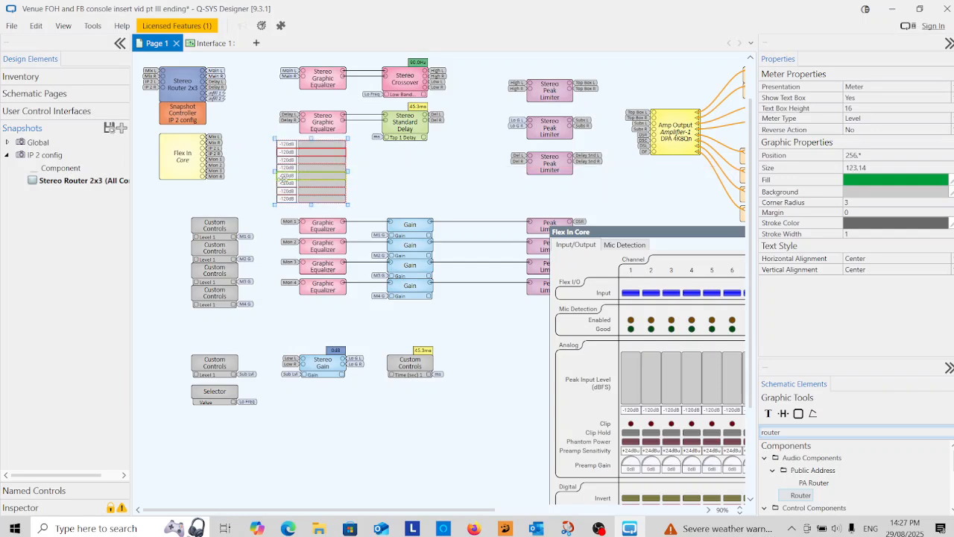
left_click_drag(276, 172, 299, 172)
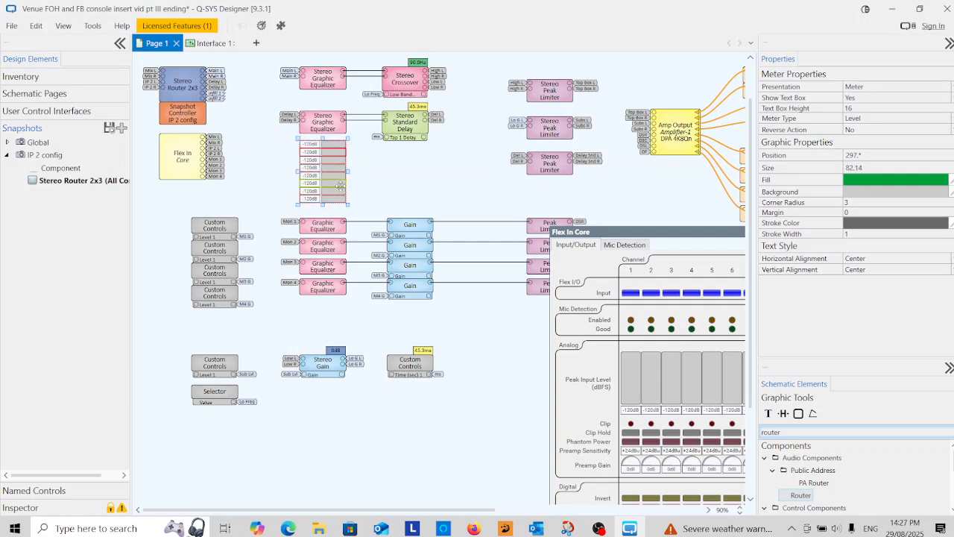
scroll(345, 224, "up", 2)
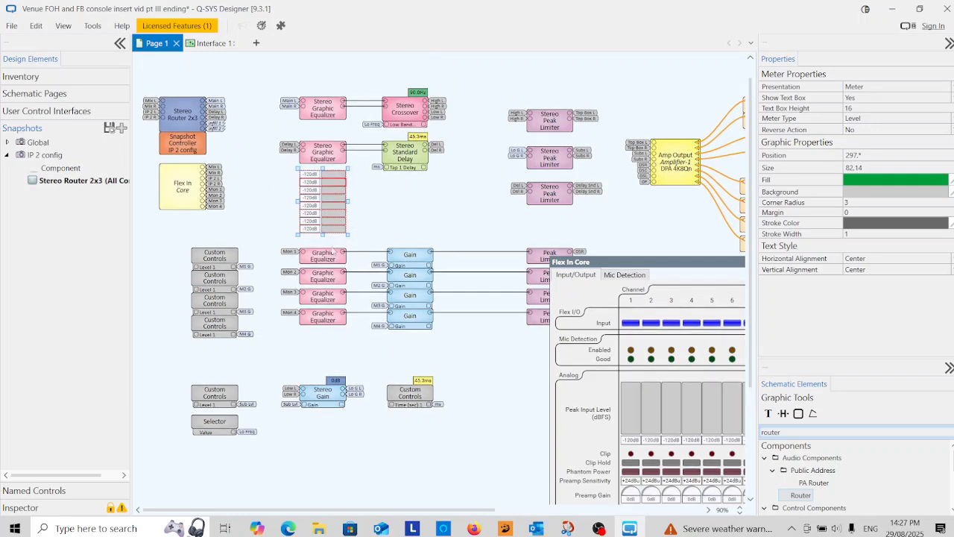
left_click_drag(323, 233, 324, 216)
left_click(363, 222)
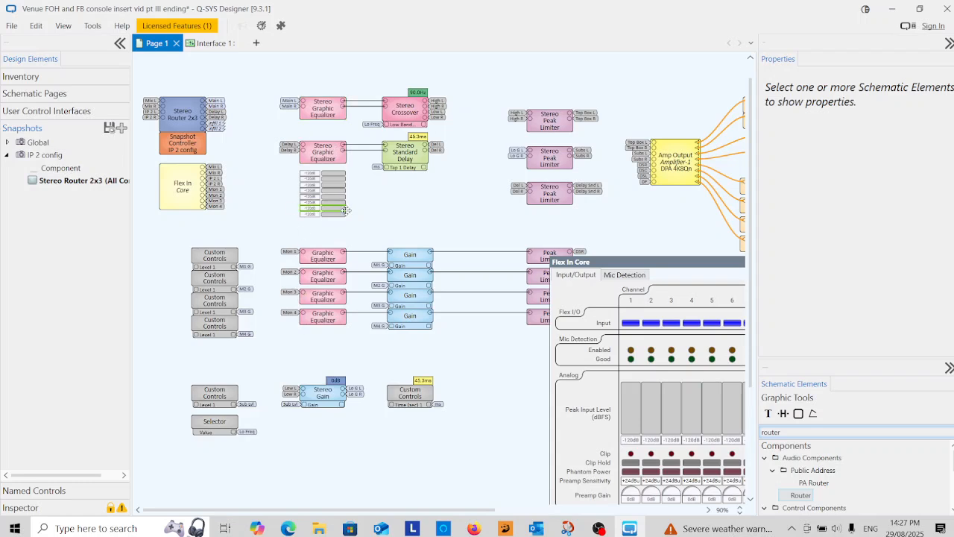
From the stack's lower end, place meter pairs under the Main and Delay equalizer inputs and a single meter under Mon 1
left_click(328, 213)
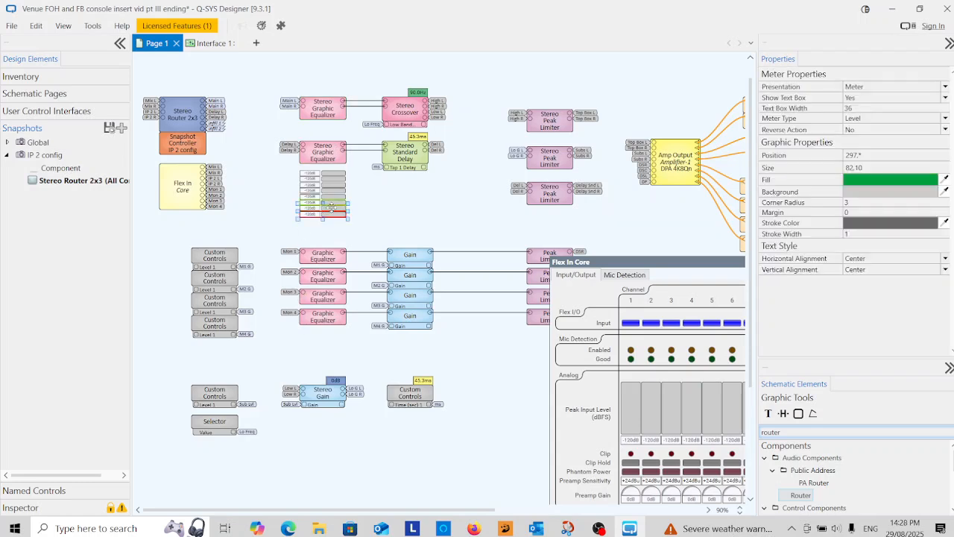
left_click_drag(328, 213, 286, 117)
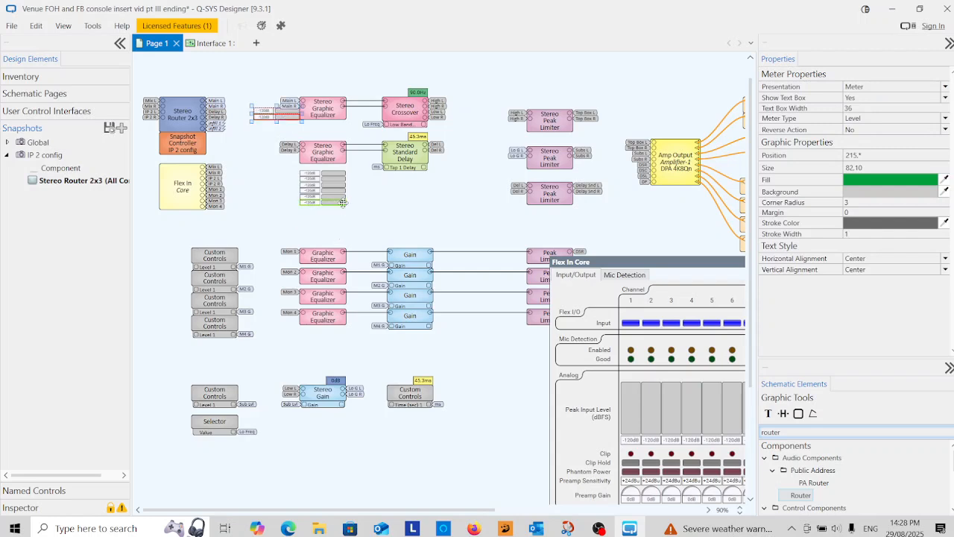
key("ctrl+z")
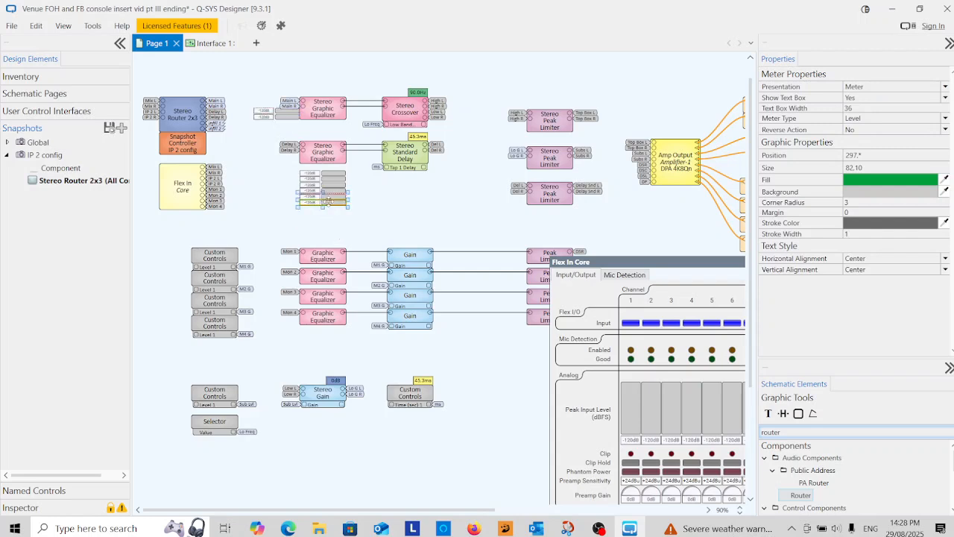
left_click_drag(328, 201, 285, 160)
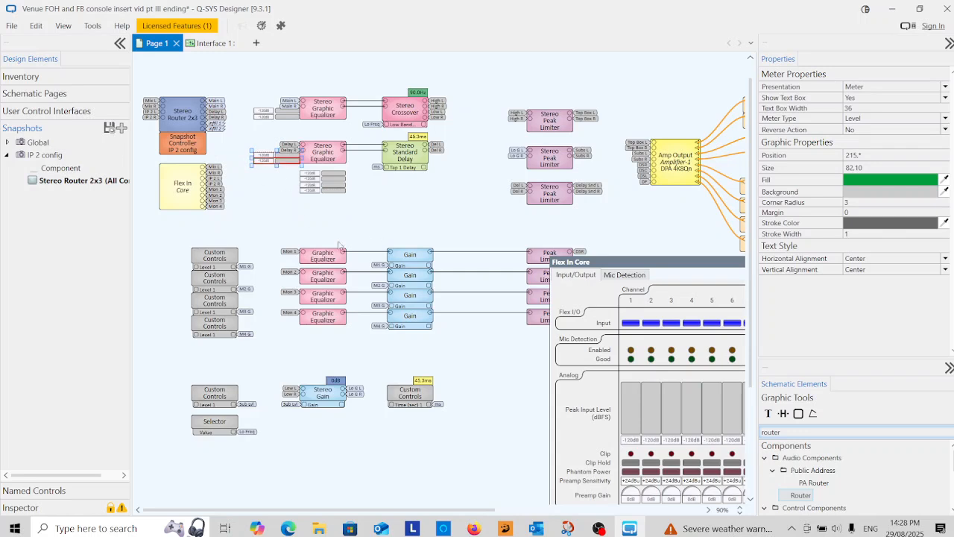
left_click(332, 191)
left_click_drag(348, 264, 287, 265)
Shift the monitor and sub-level Custom Controls blocks and the Selector left, in line with the Flex In Core block
left_click_drag(242, 240, 208, 342)
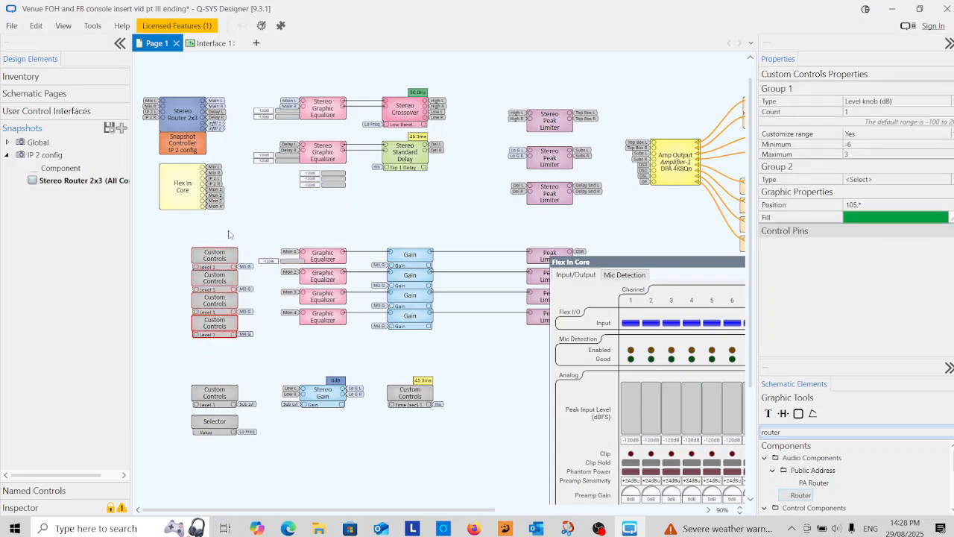
left_click_drag(197, 472, 197, 473)
left_click_drag(211, 257, 179, 257)
left_click(249, 335)
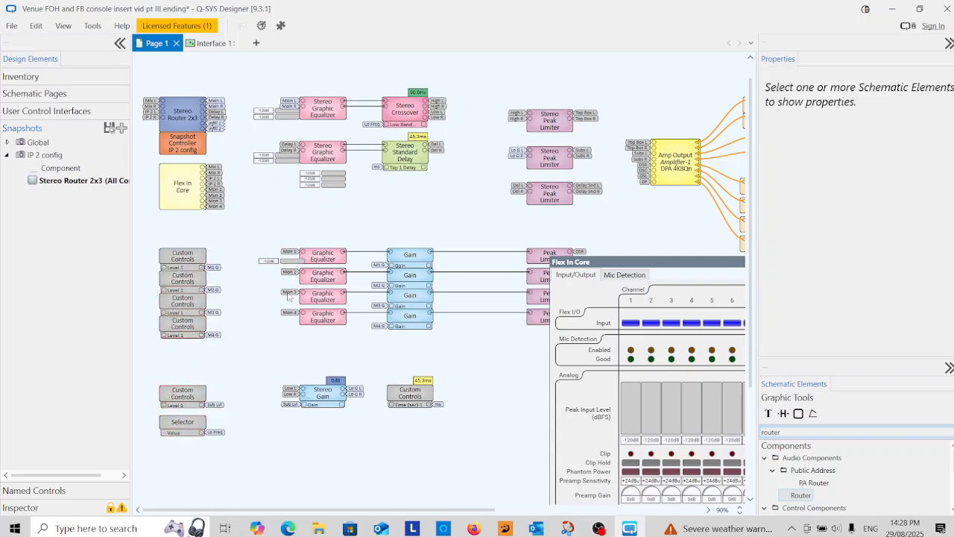
Straighten the Mon 1 meter and place the three remaining meters beneath the Mon 2, Mon 3 and Mon 4 inputs
left_click(293, 263)
left_click_drag(292, 262, 284, 303)
left_click(281, 282)
left_click_drag(325, 173, 285, 328)
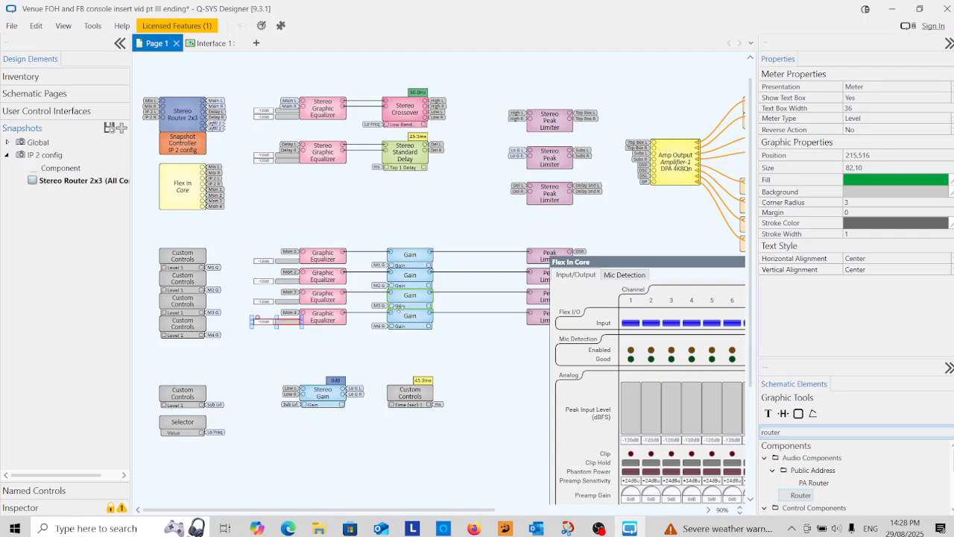
Copy the eight Clip LEDs from Flex In Core onto the schematic below the Peak Limiters and close the control window
left_click_drag(671, 262, 335, 159)
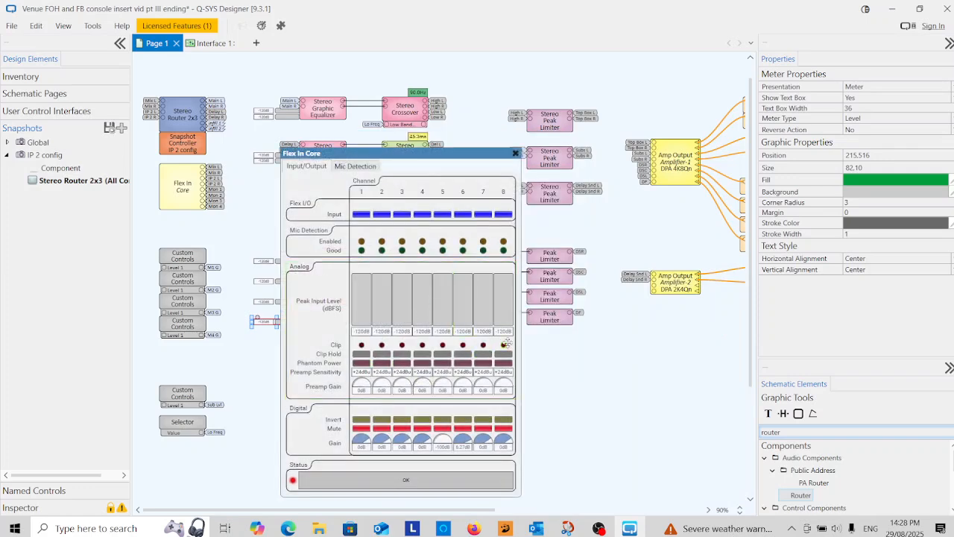
left_click_drag(510, 342, 553, 351)
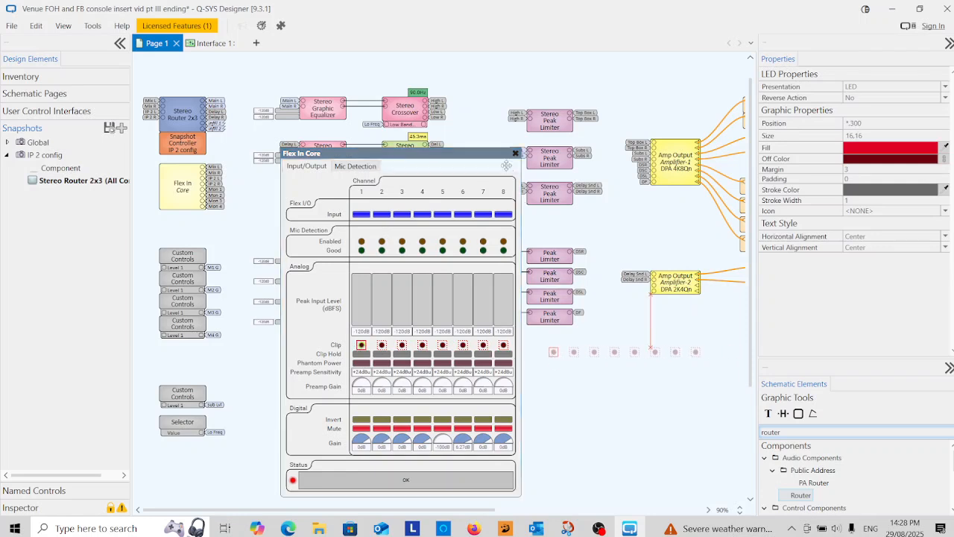
left_click(515, 153)
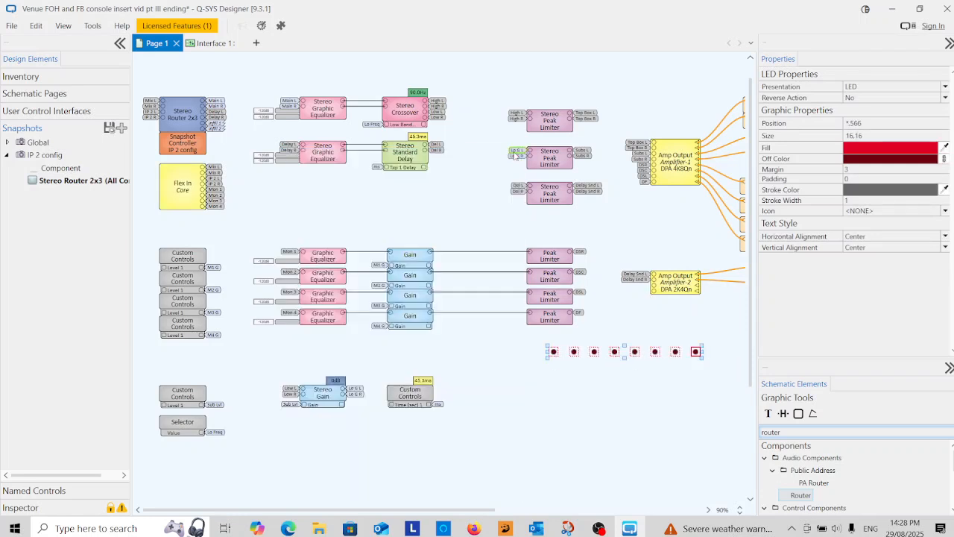
Pack the eight Clip LEDs into a vertical column, shrink them, and place the column along the outer side of Flex In Core
right_click(614, 351)
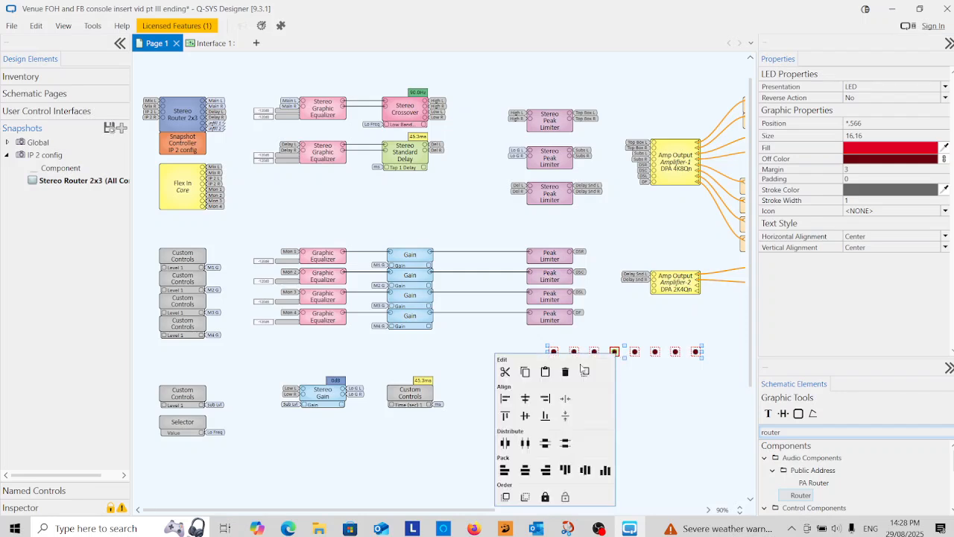
left_click(526, 471)
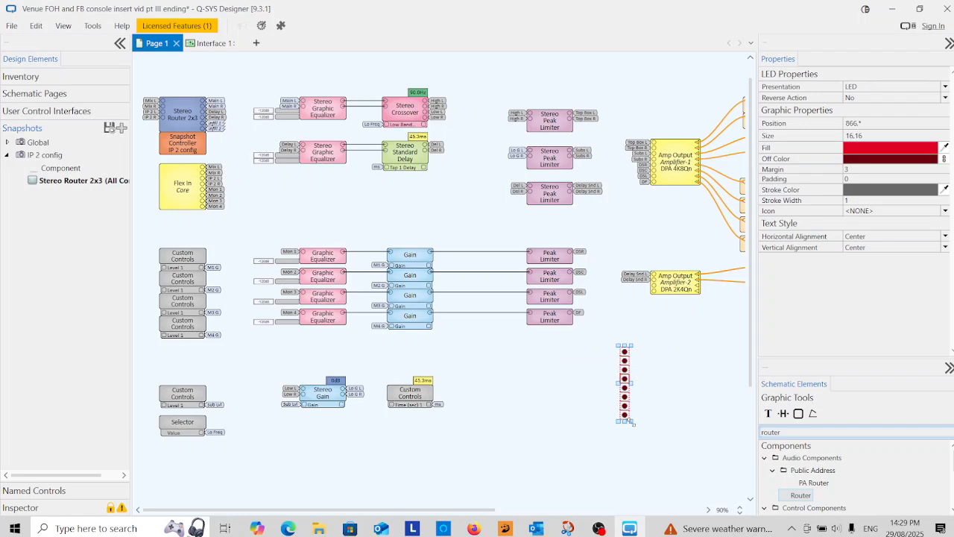
mouse_move(625, 414)
left_mouse_down()
mouse_move(634, 374)
mouse_move(626, 396)
left_mouse_up()
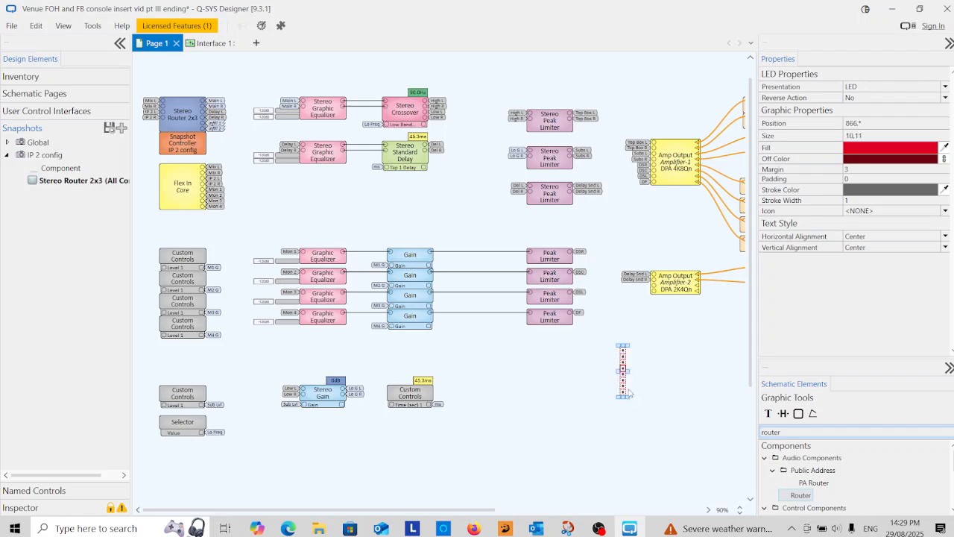
left_click_drag(623, 363, 157, 183)
left_click(254, 219)
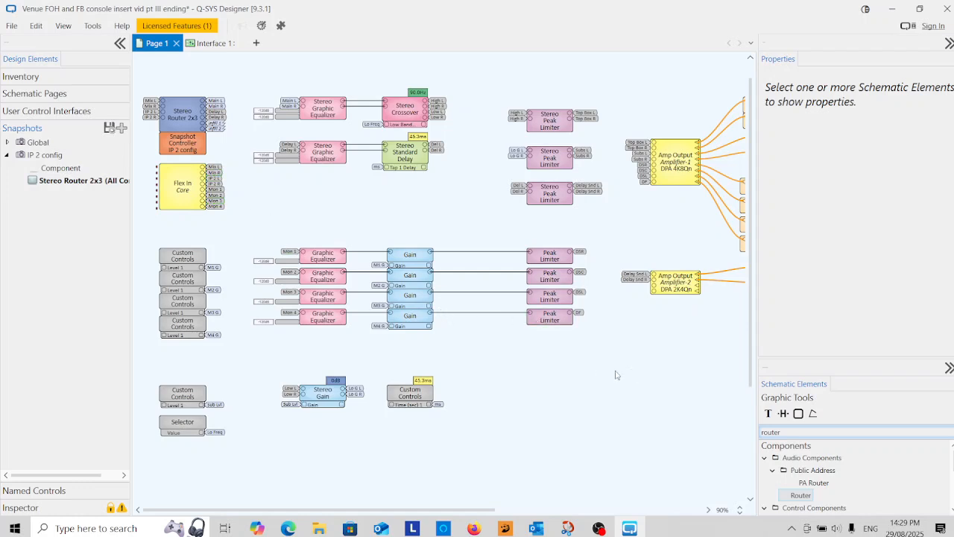
Move the three Stereo Peak Limiters up together so the first lines up with the Main Stereo Graphic Equalizer
scroll(615, 375, "up", 1)
left_click_drag(553, 116, 548, 244)
left_click_drag(548, 143, 548, 131)
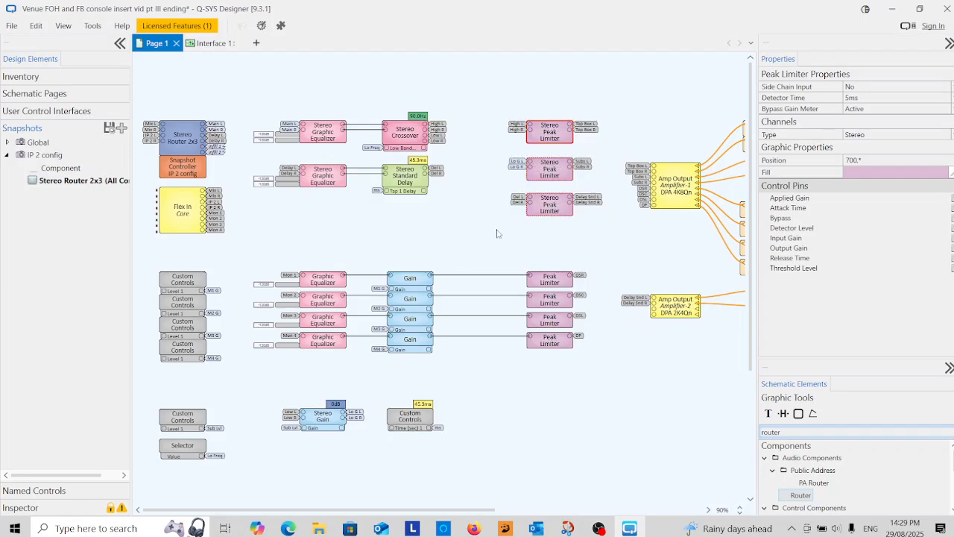
left_click(497, 233)
Lower the second and third Stereo Peak Limiters, lining the second up with the Delay equalizer row
left_click(549, 175)
left_click_drag(549, 175, 548, 223)
left_click(548, 208)
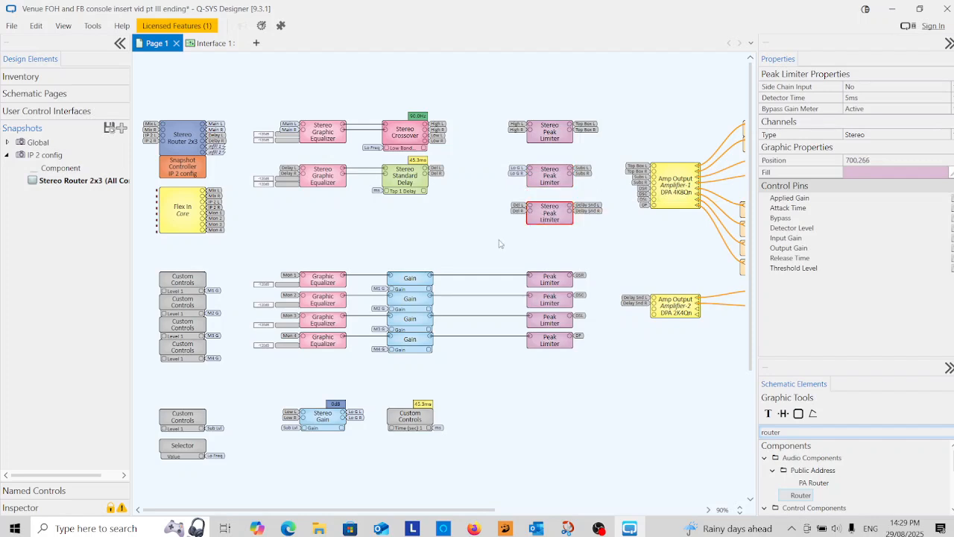
left_click(500, 241)
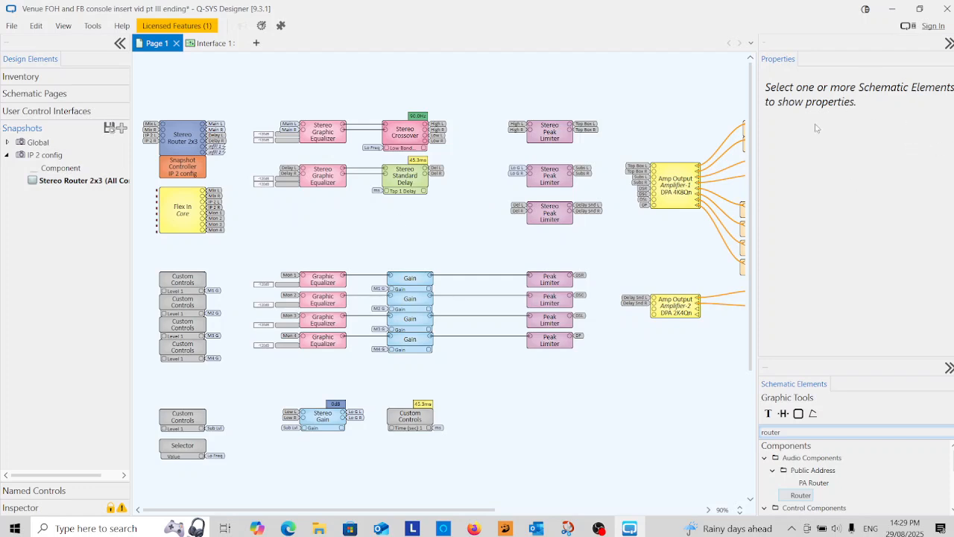
Search the components for "grap", place a Graphic Equalizer below the Delay equalizer, and set its type to Stereo
left_click(806, 463)
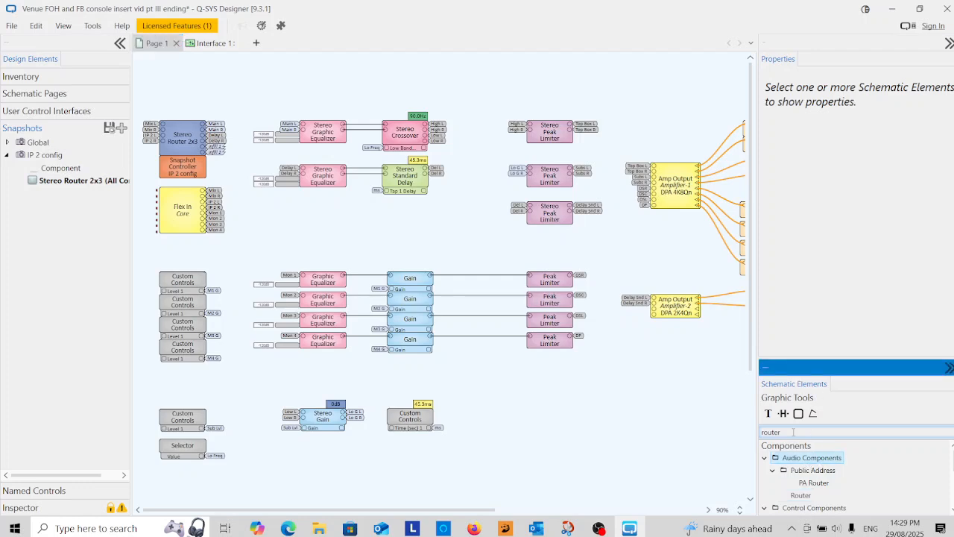
left_click_drag(793, 432, 761, 445)
type("grap")
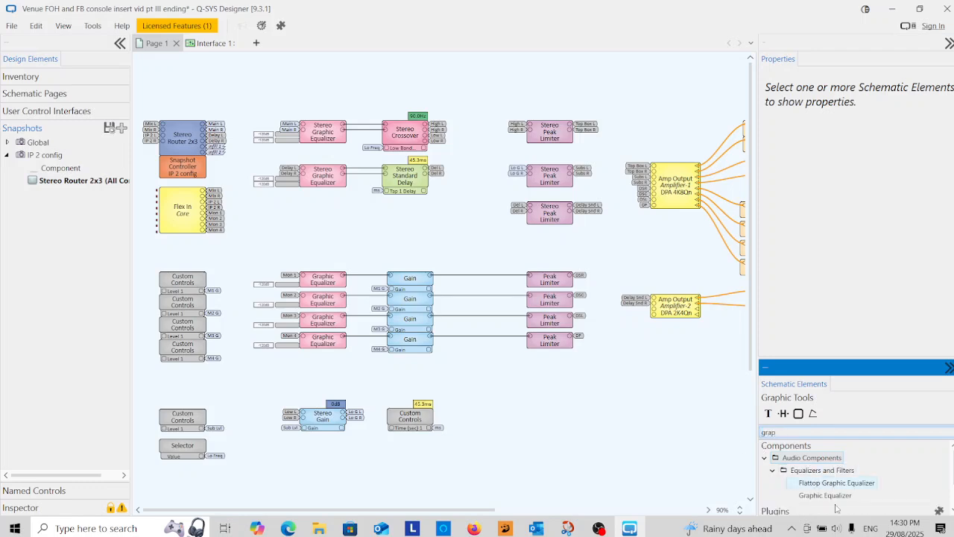
left_click_drag(824, 495, 299, 208)
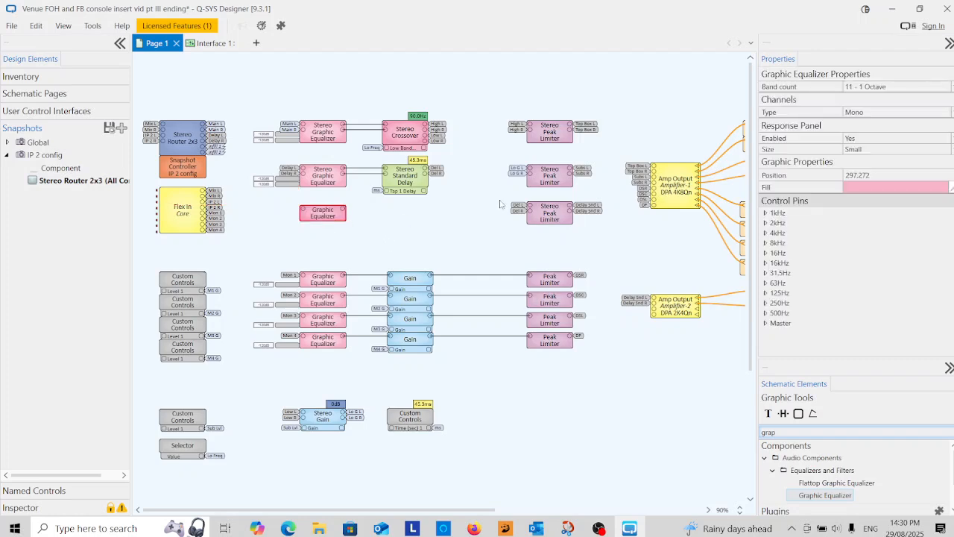
left_click(863, 114)
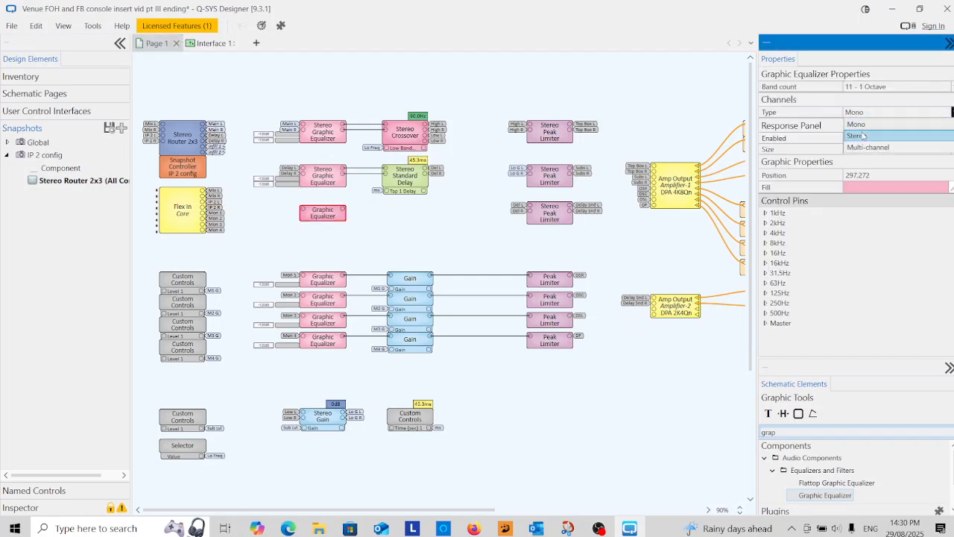
left_click(863, 137)
left_click(352, 232)
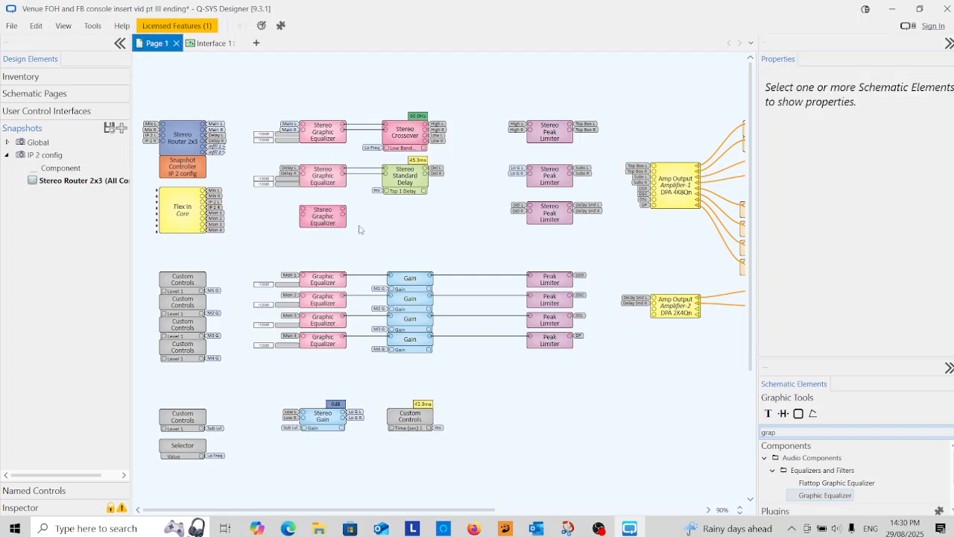
Assign the Infill 1 signal name to the first input of the new Graphic Equalizer
left_click(305, 212)
double_click(305, 215)
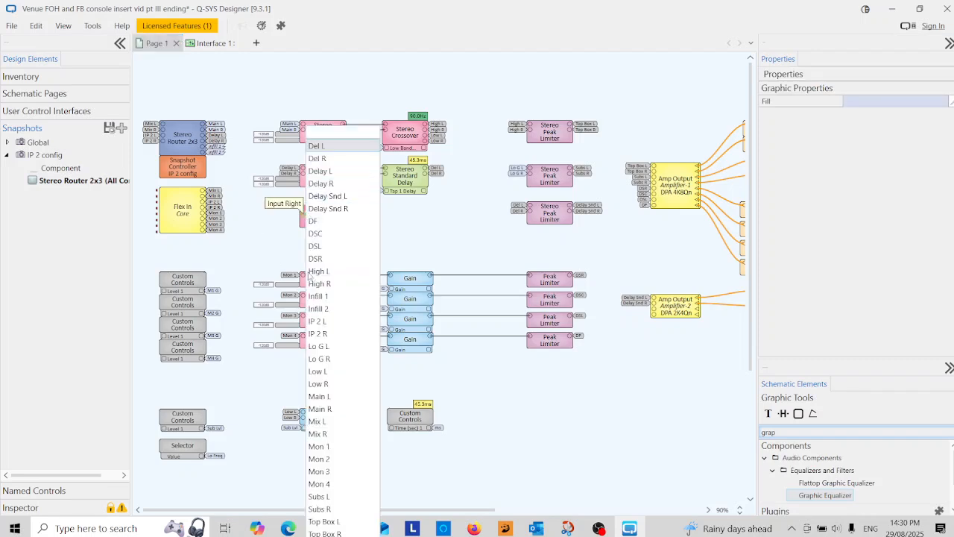
left_click(319, 297)
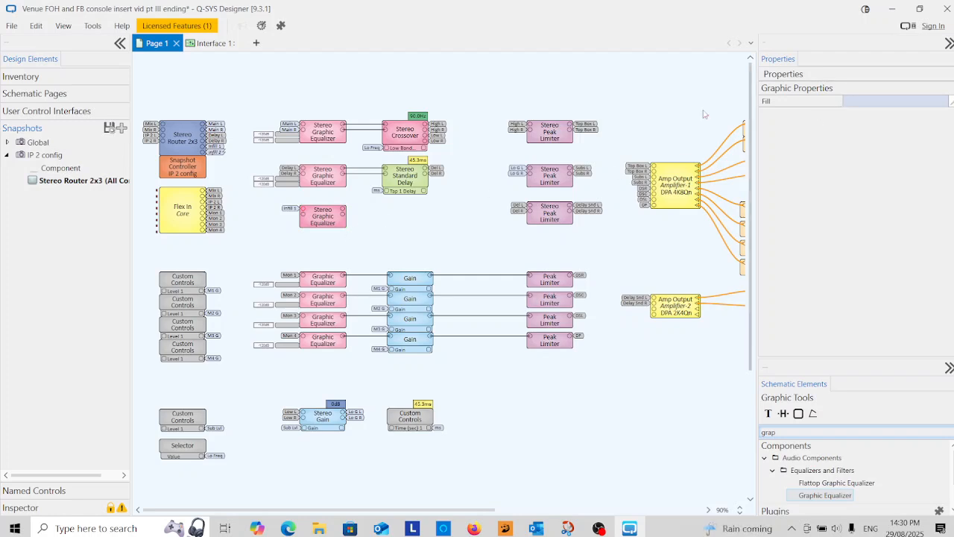
Change the Infill 1 Graphic Equalizer's type to Mono and duplicate it directly beneath
left_click(317, 214)
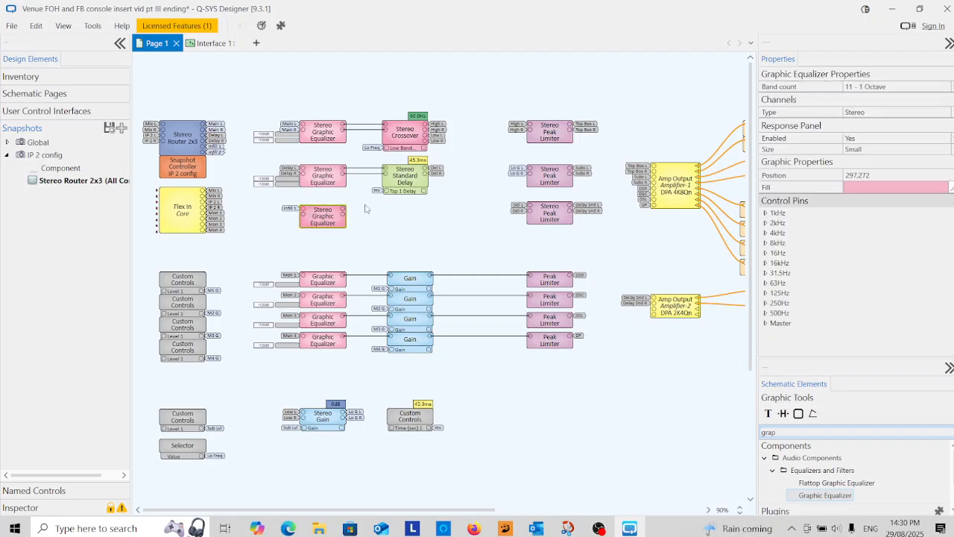
left_click(867, 112)
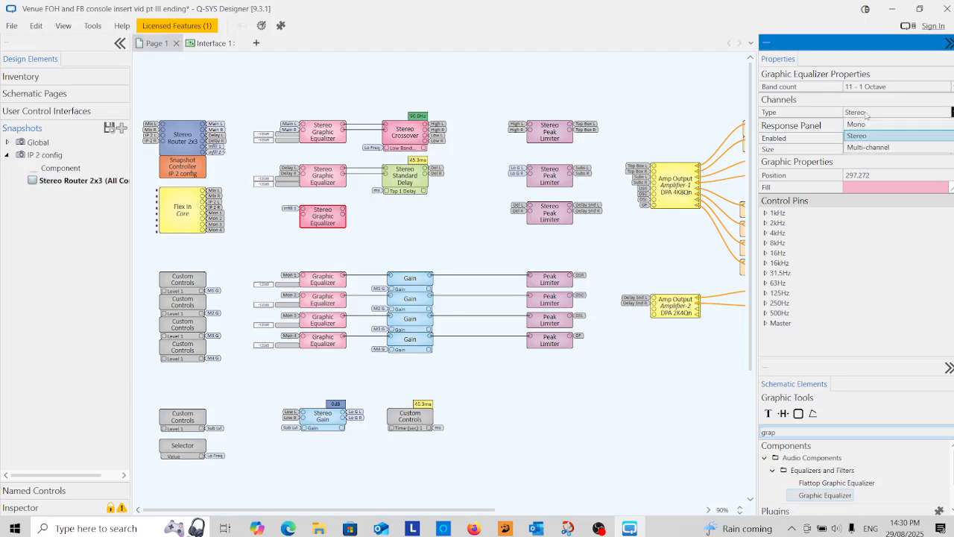
left_click(863, 125)
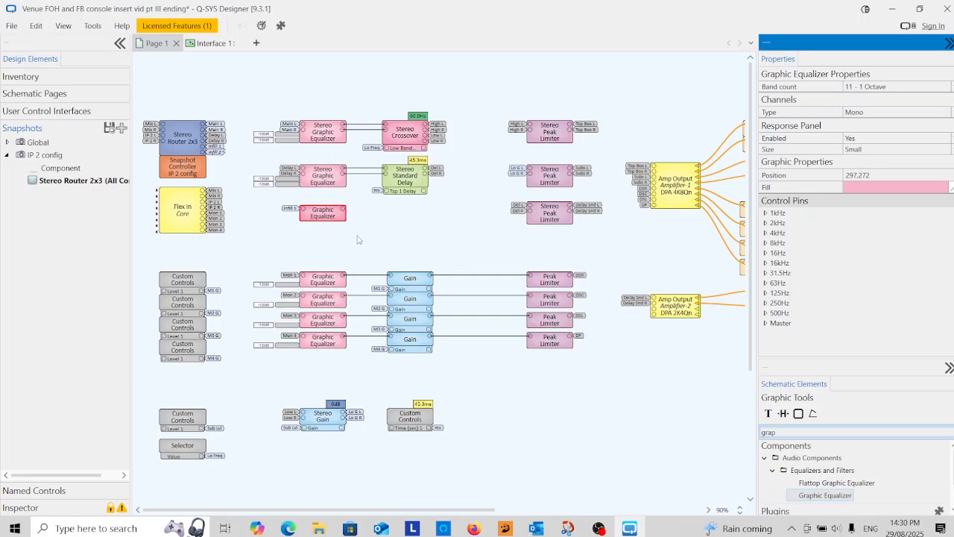
left_click(324, 220)
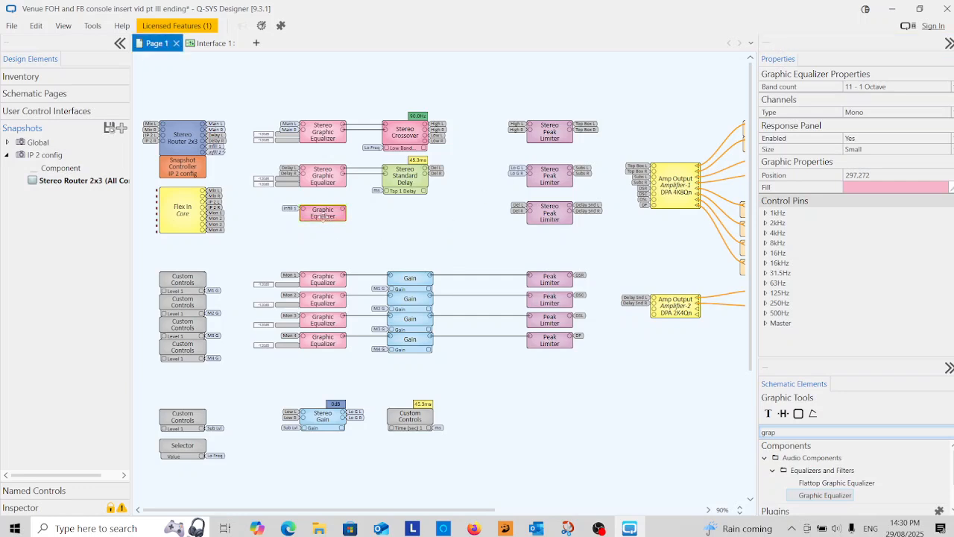
left_click_drag(319, 215, 319, 233)
left_click(364, 247)
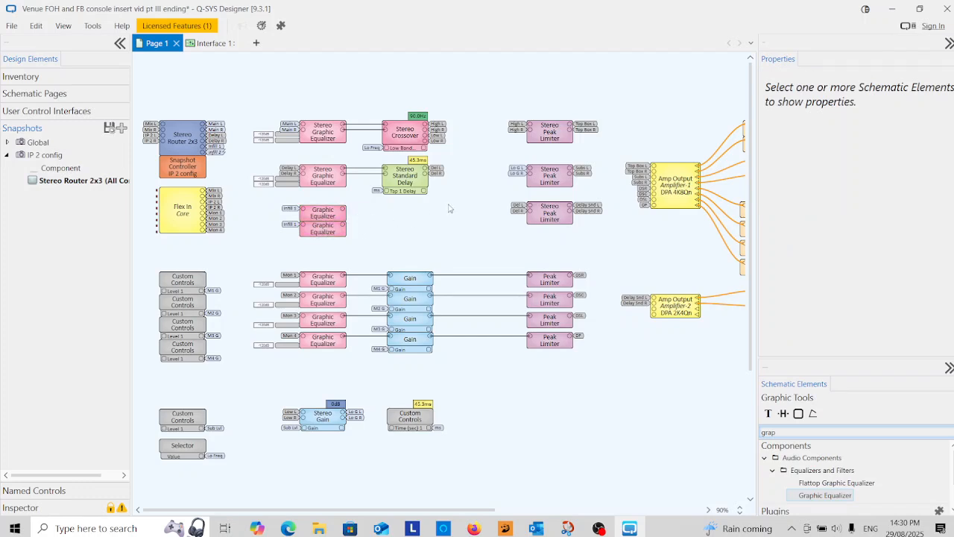
Move the second and third Stereo Peak Limiters up into a tighter stack and duplicate the third one directly below
left_click_drag(550, 181, 550, 163)
left_click_drag(549, 212, 549, 193)
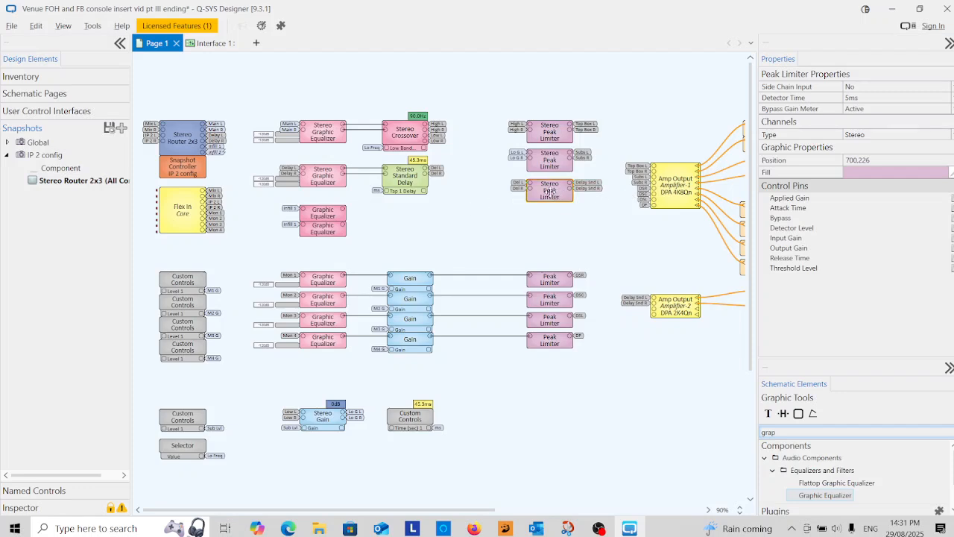
left_click_drag(549, 191, 588, 226)
Delete the copied signal name tags from the outputs and inputs of the duplicated Stereo Peak Limiter
left_click(556, 257)
key("Delete")
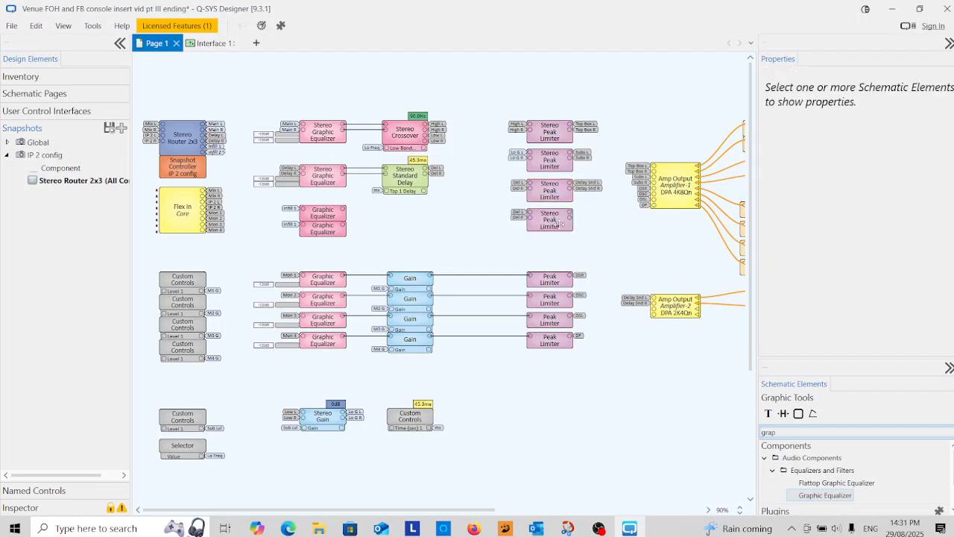
left_click_drag(528, 211, 512, 228)
key("Delete")
Search for "high", place two High-Pass Filters after the infill equalizers, and wire both chains into the untagged Stereo Peak Limiter
left_click(785, 431)
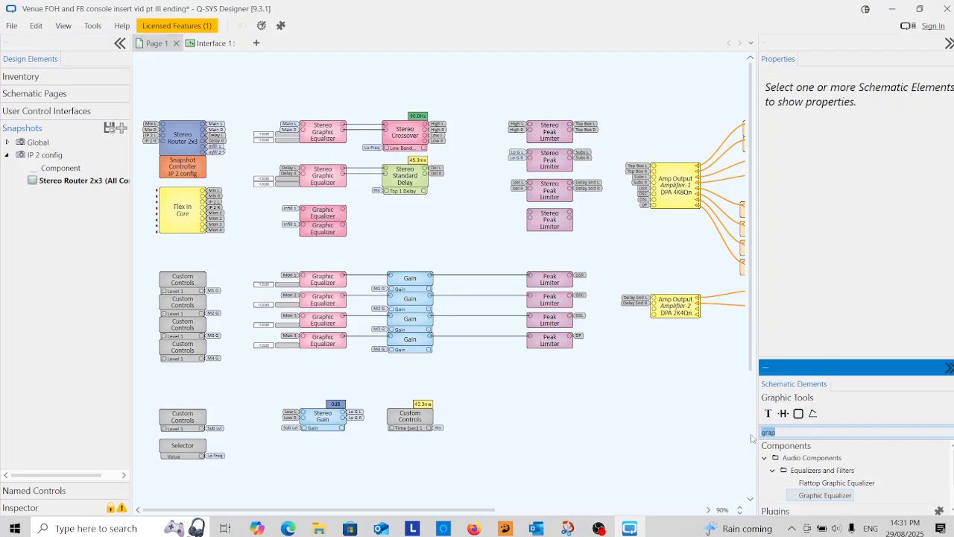
type("hi")
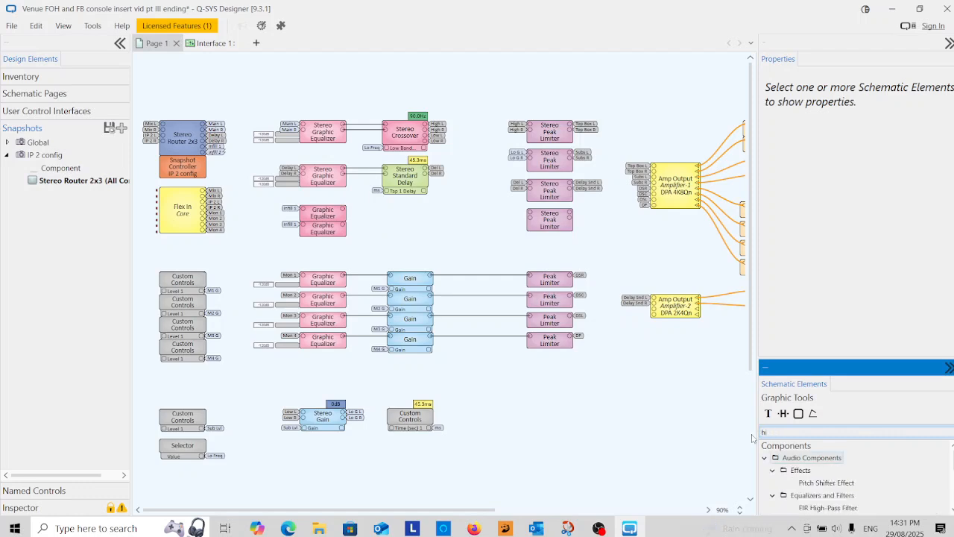
type("gh")
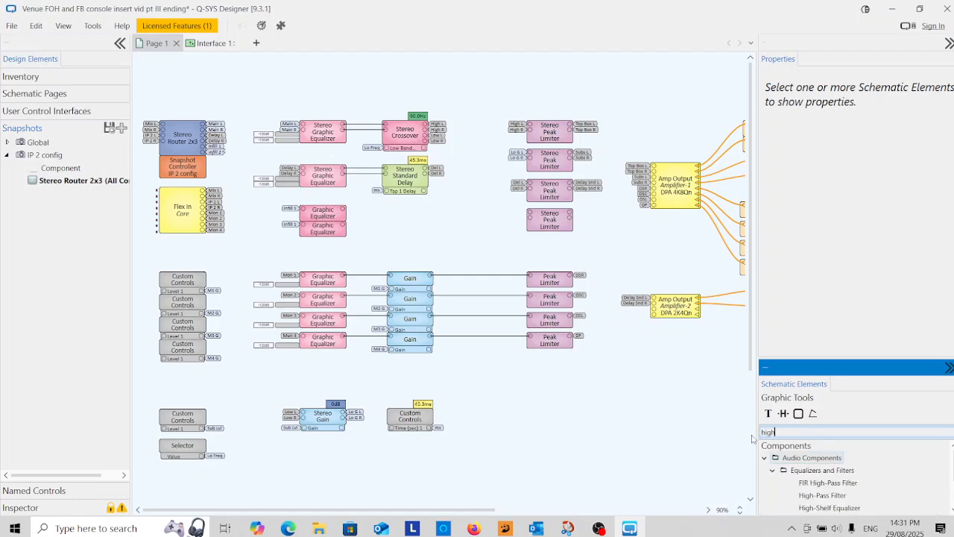
left_click_drag(822, 497, 403, 238)
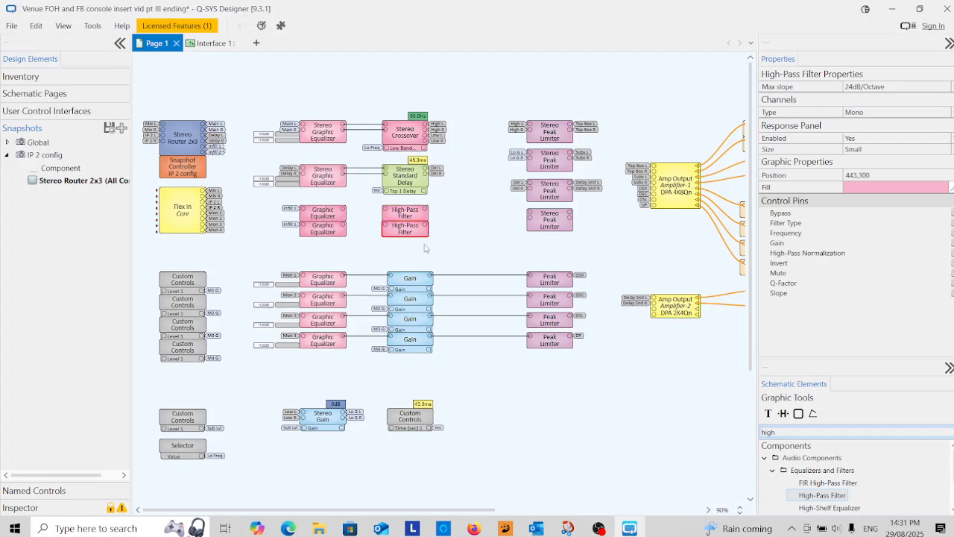
left_click(426, 247)
left_click_drag(352, 206, 531, 214)
left_click(625, 238)
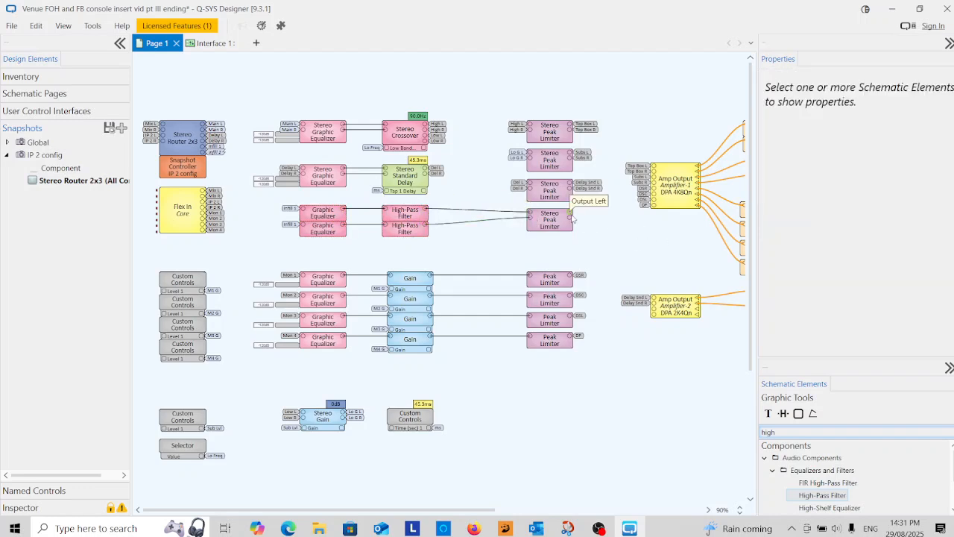
Name the infill Stereo Peak Limiter's left output Infill Safe 1 and its right output Infill Safe 2
left_click(570, 214)
double_click(571, 217)
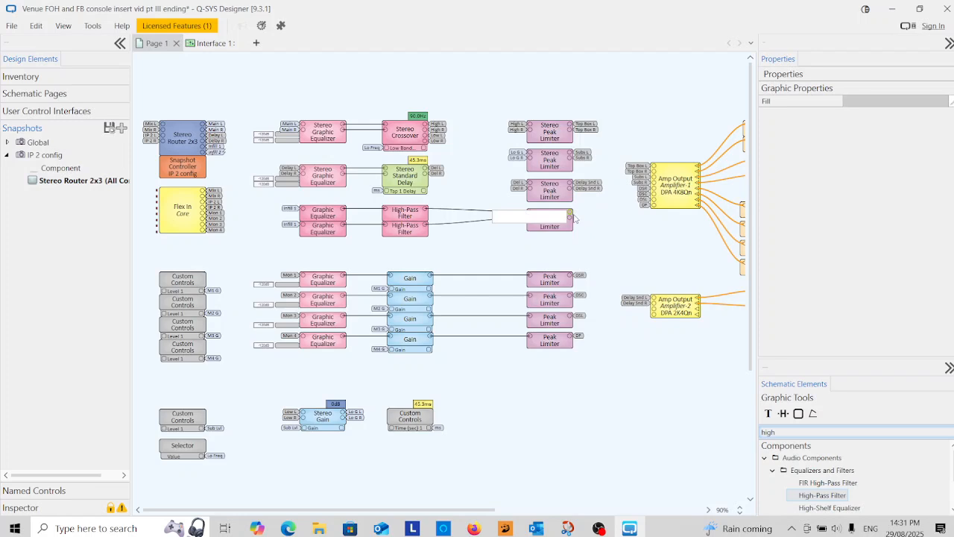
type("Infill Safe 1")
key("Return")
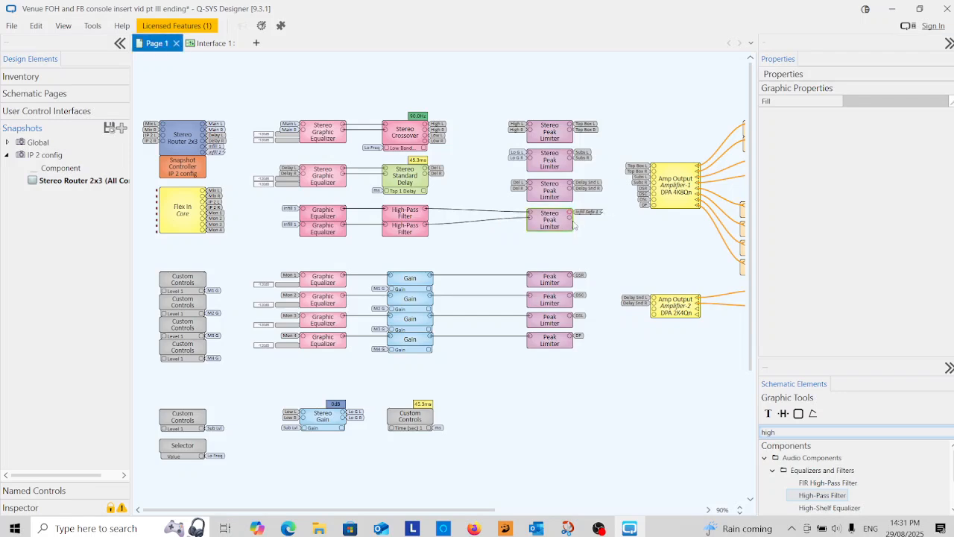
double_click(569, 221)
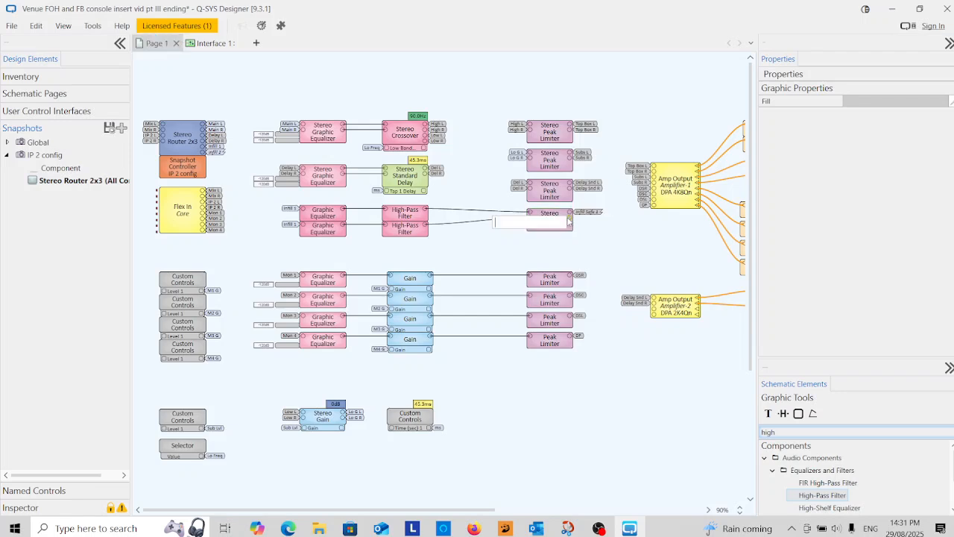
type("Infill Safe")
key("Return")
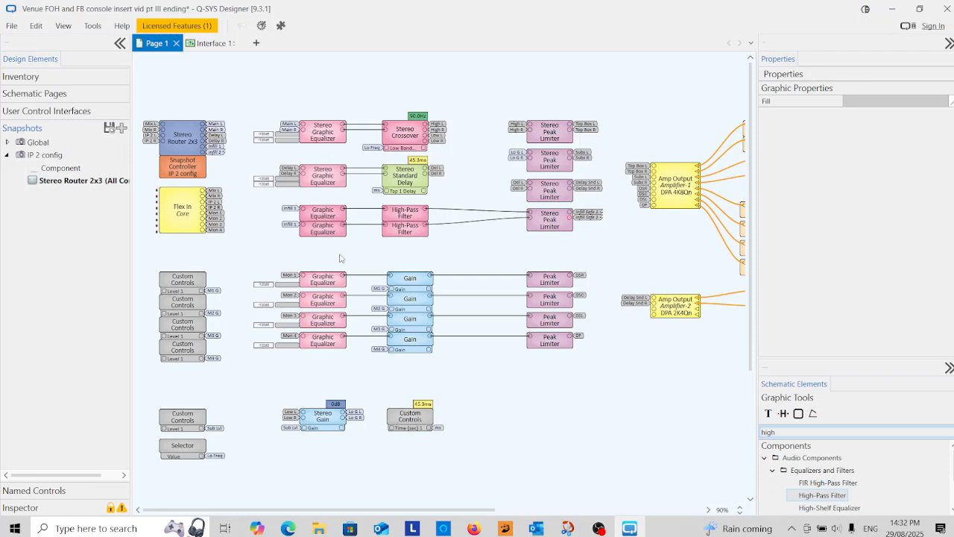
left_click(535, 227)
Assign Infill Safe 1 to Channel C and Infill Safe 2 to Channel D of the Amplifier-2 Amp Output block
left_click(655, 311)
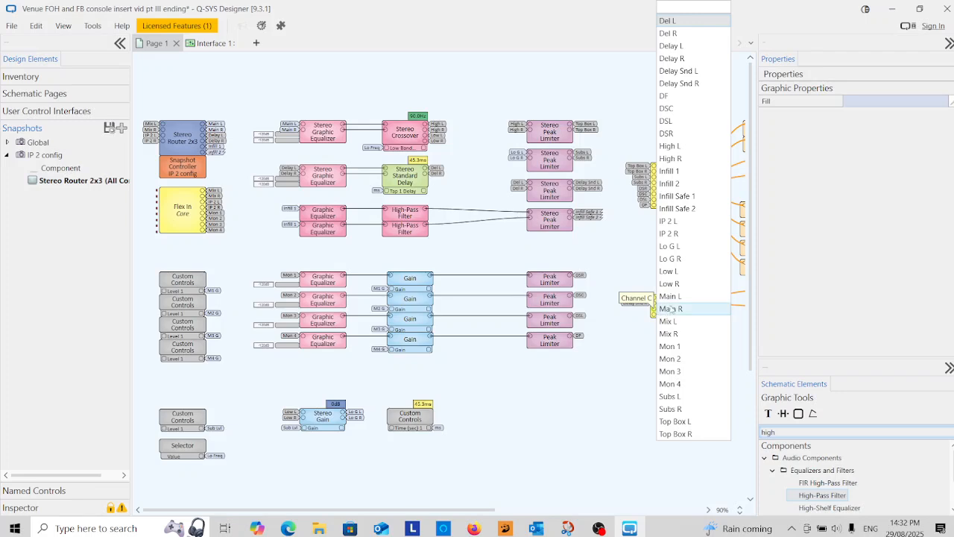
left_click(679, 196)
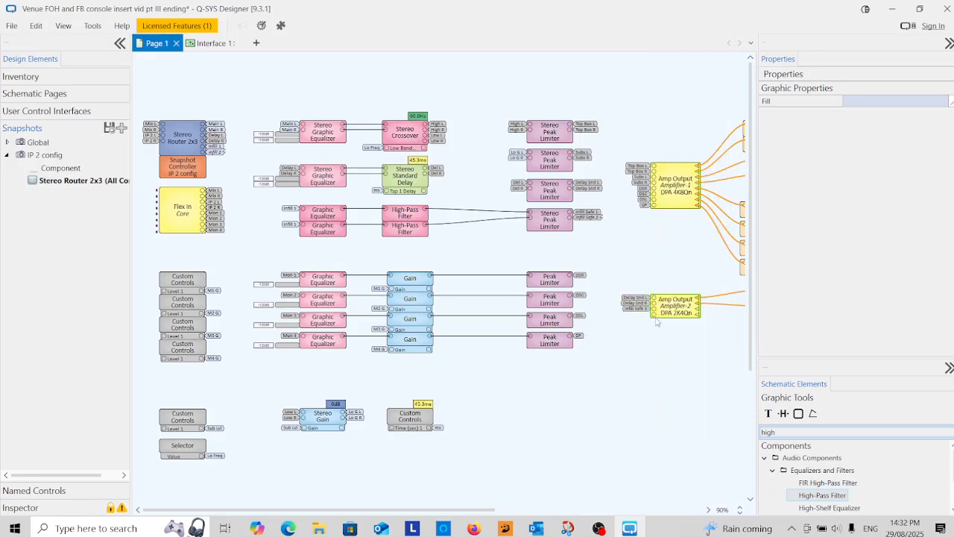
left_click(655, 316)
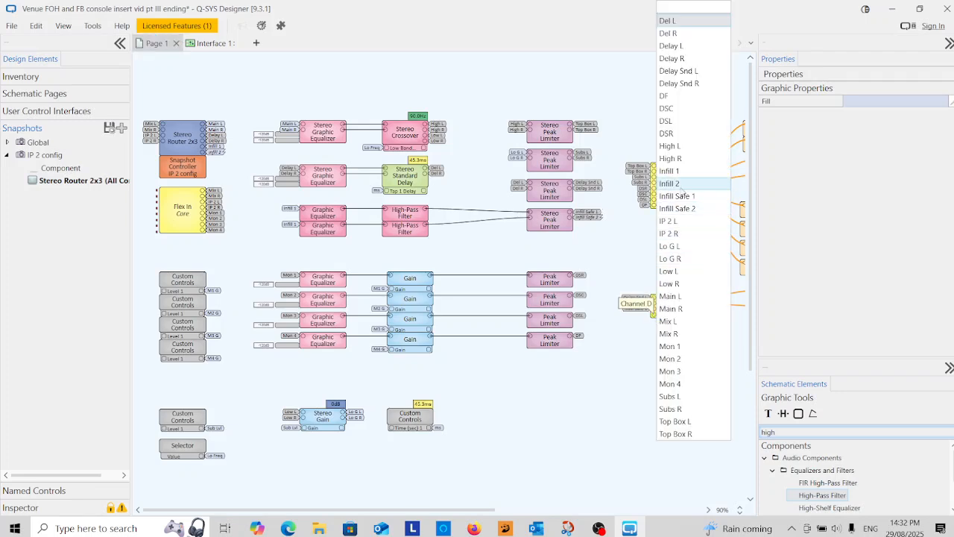
left_click(678, 209)
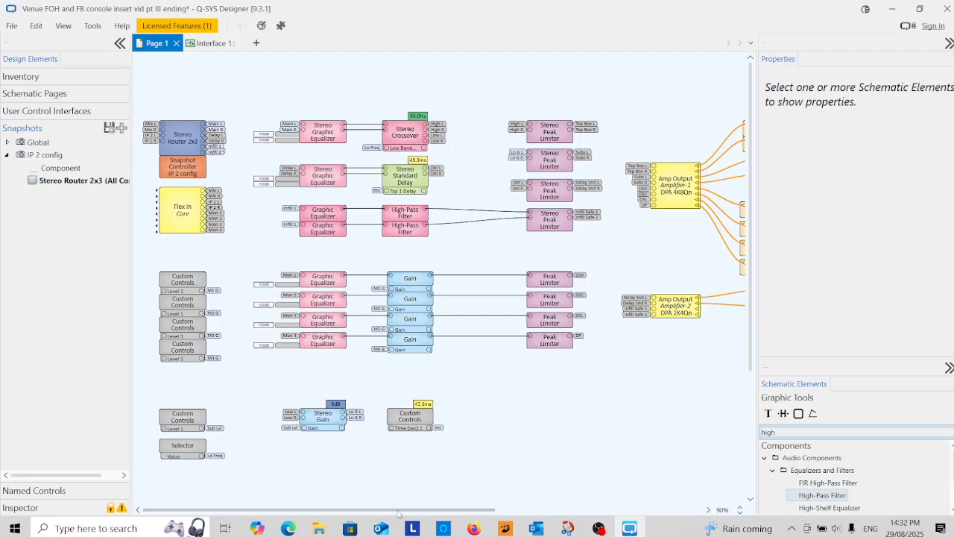
left_click_drag(397, 512, 489, 505)
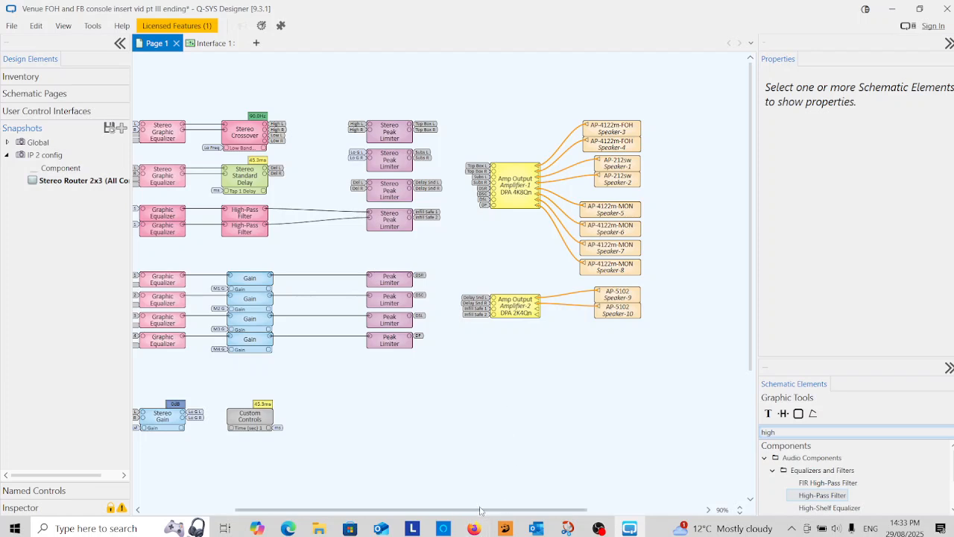
Draw a group box of size 192,248 around the Stereo Router, Snapshot Controller and Flex In blocks
left_click_drag(482, 512, 370, 509)
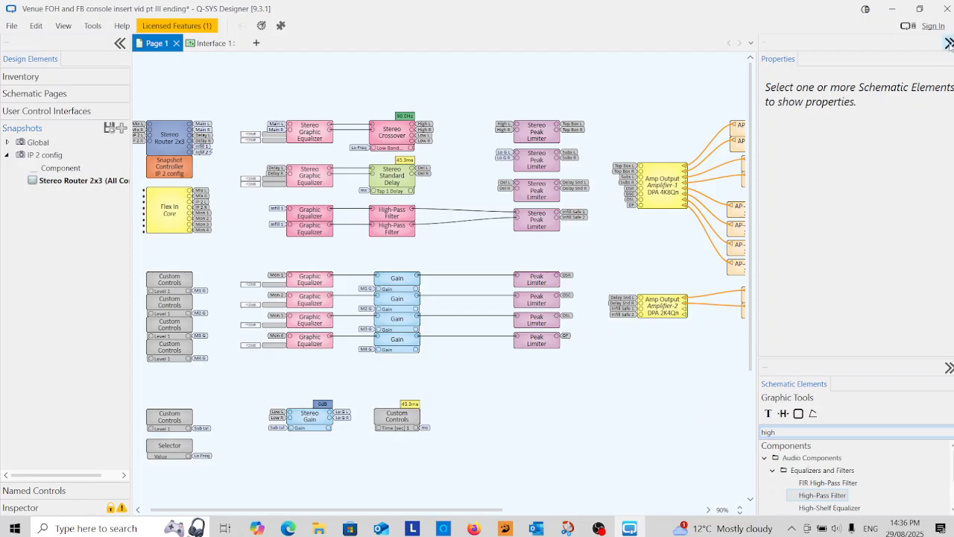
left_click(949, 43)
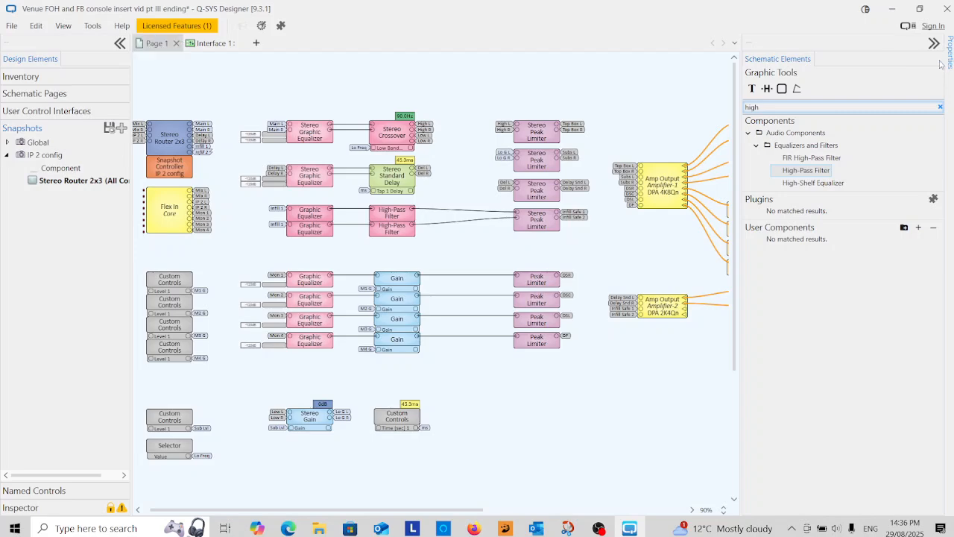
left_click(943, 64)
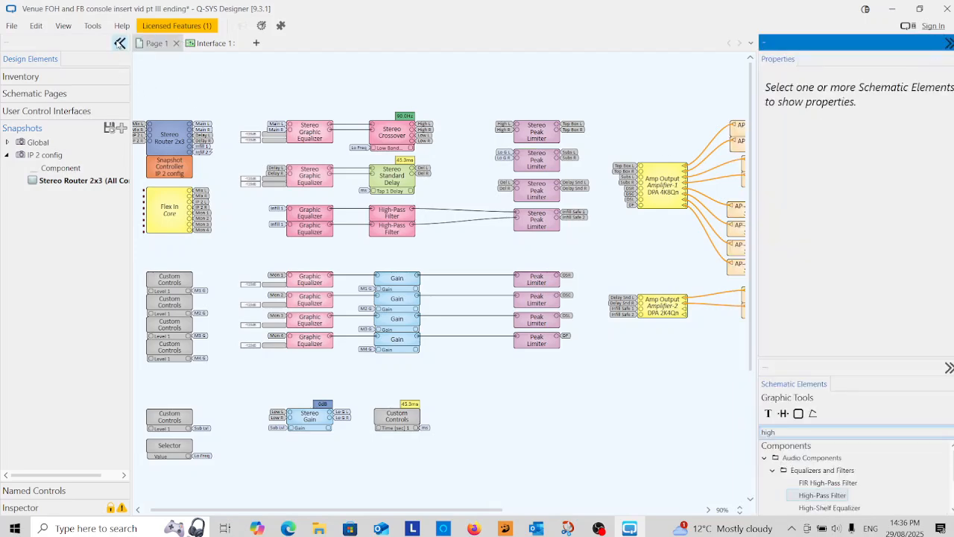
left_click(120, 44)
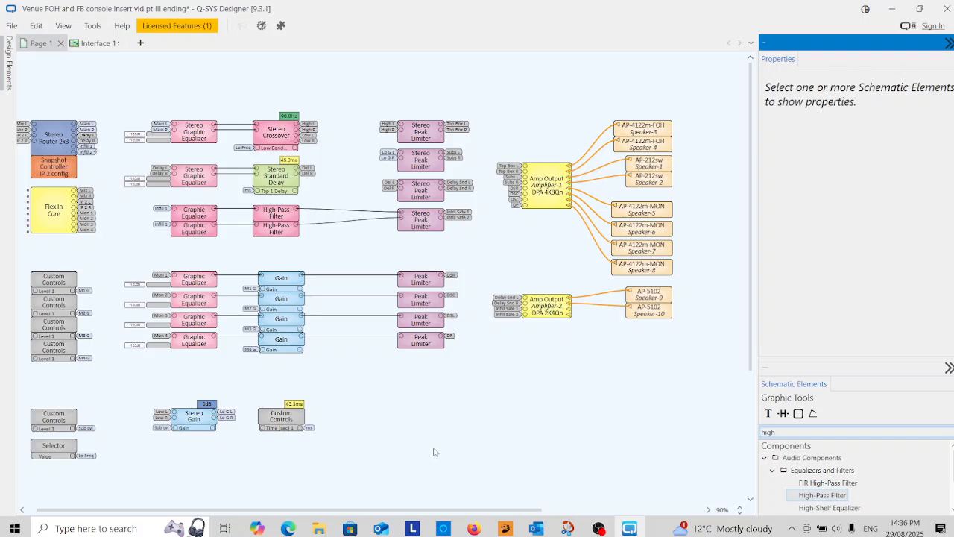
left_click(798, 413)
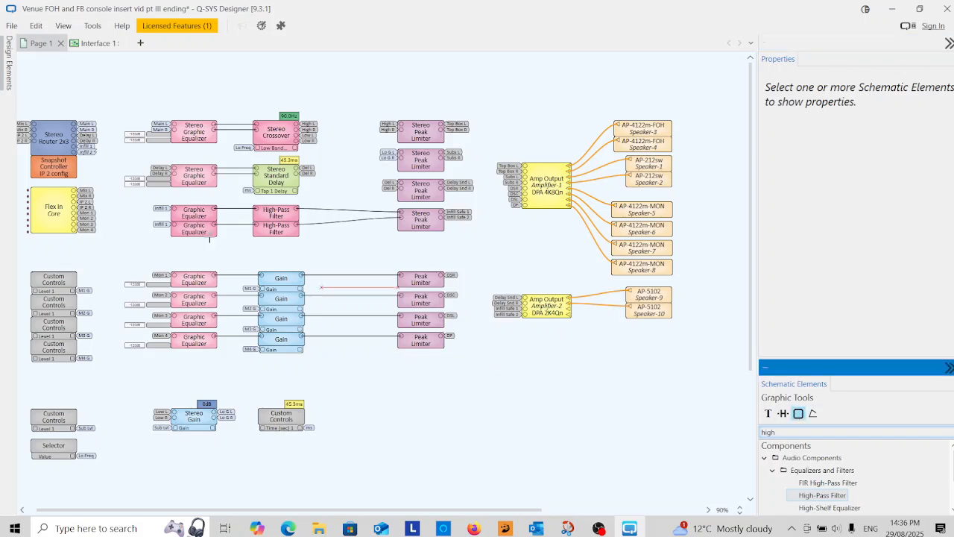
mouse_move(79, 109)
left_mouse_down()
mouse_move(17, 179)
mouse_move(18, 250)
left_mouse_up()
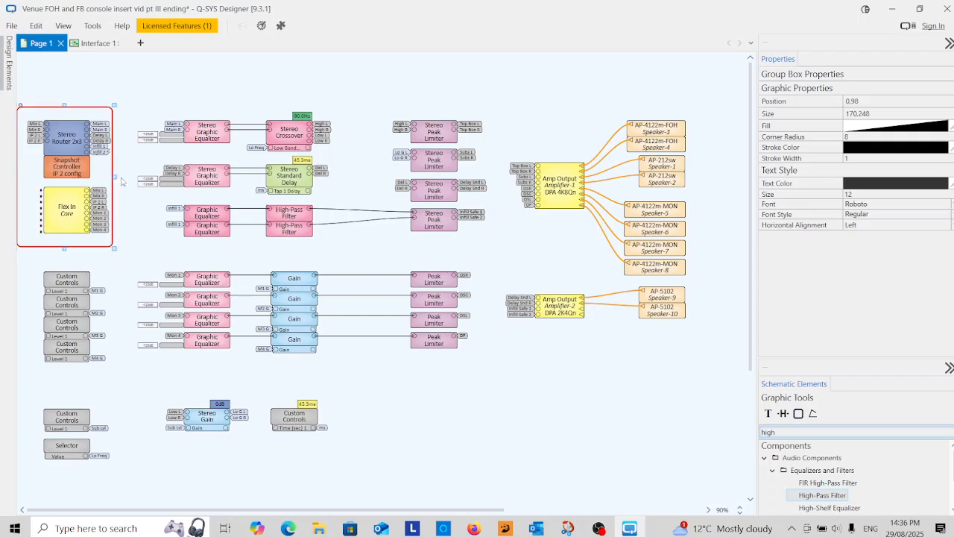
left_click_drag(113, 177, 125, 177)
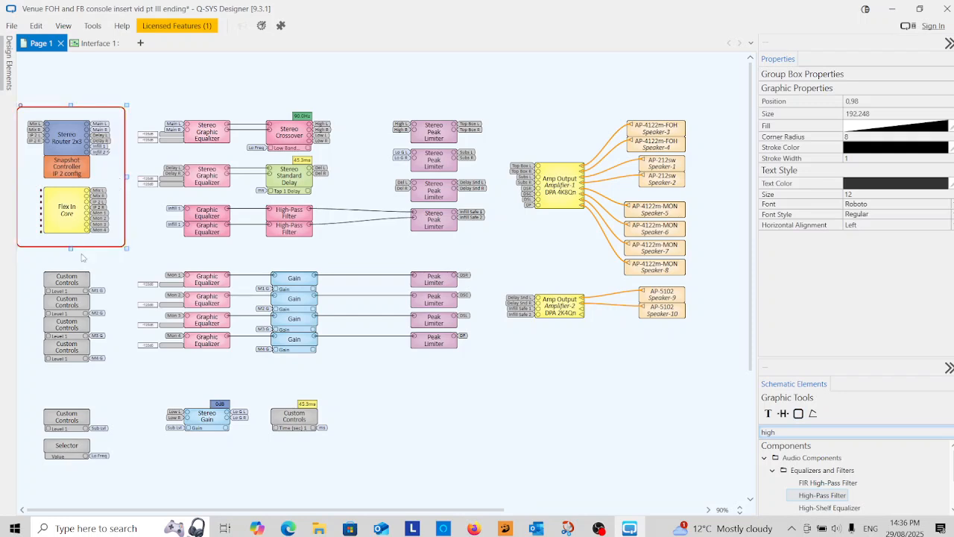
Duplicate the input group box directly beneath it so the copy encloses the four stacked monitor Custom Controls
left_click(114, 260)
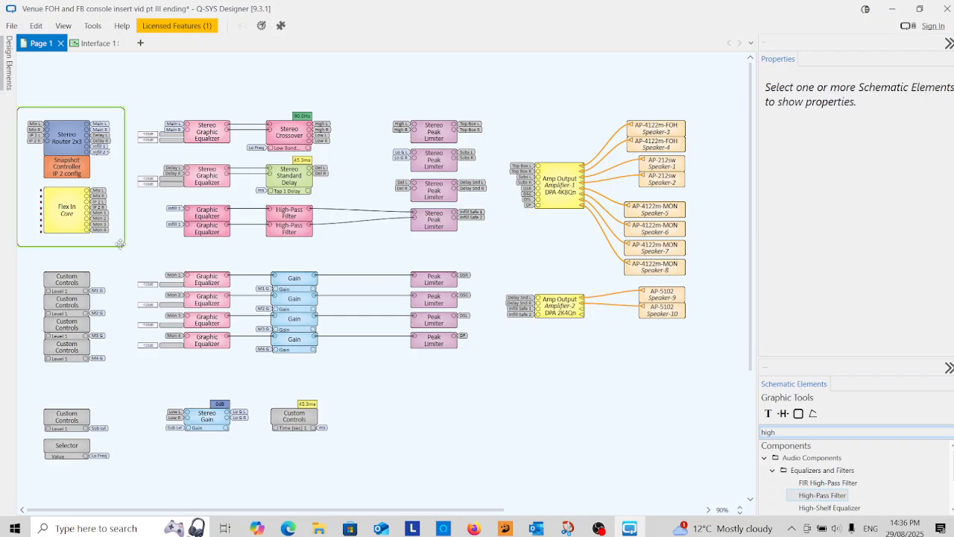
left_click(119, 244)
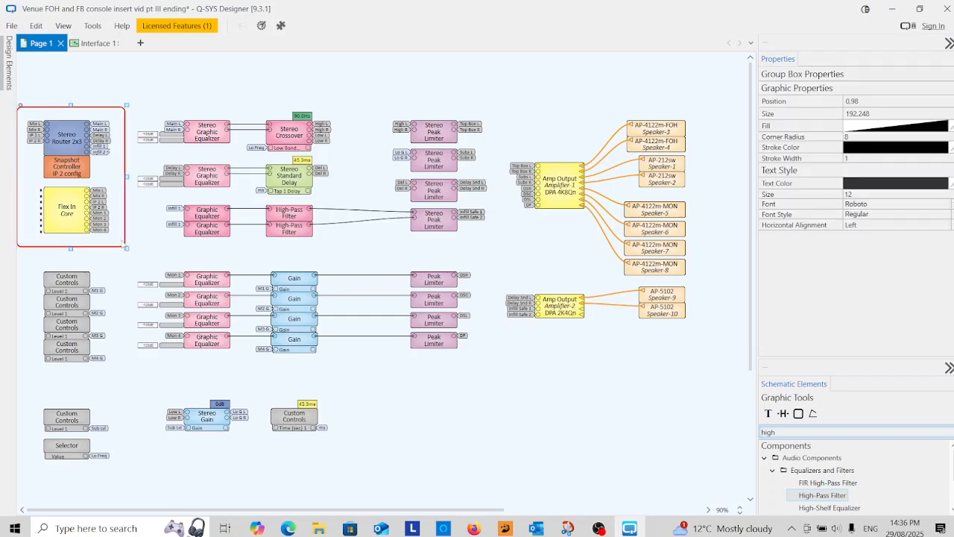
left_click(118, 293)
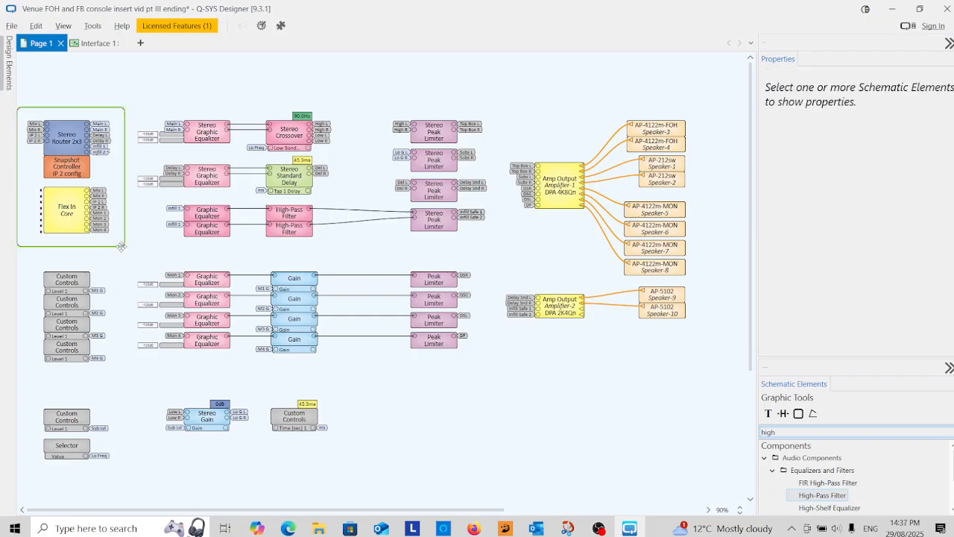
left_click(125, 244)
left_click_drag(124, 245, 120, 386)
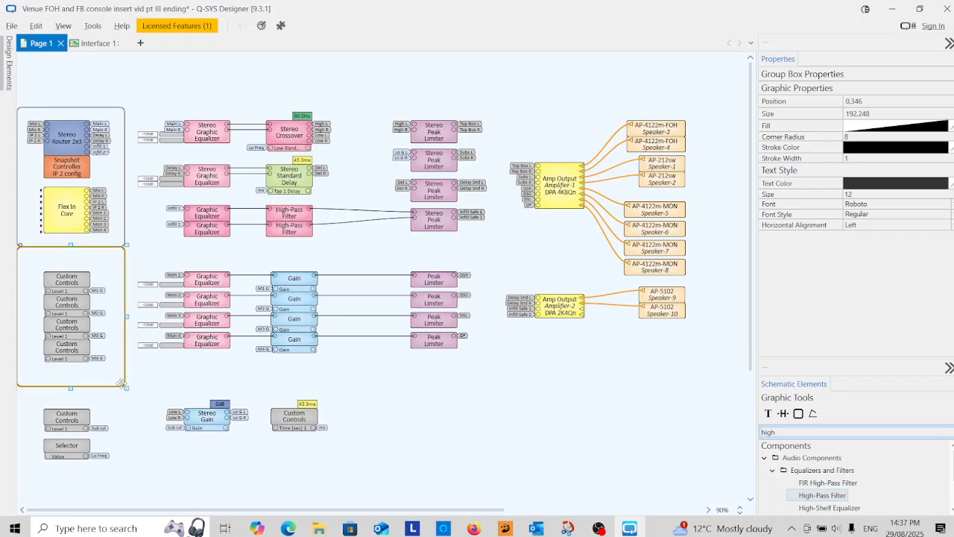
Copy the Custom Controls box around the monitor equalizers and gains, widen it to 424, and duplicate it above around the main, delay and infill processing
left_click_drag(122, 383, 228, 387)
left_click_drag(235, 316, 364, 333)
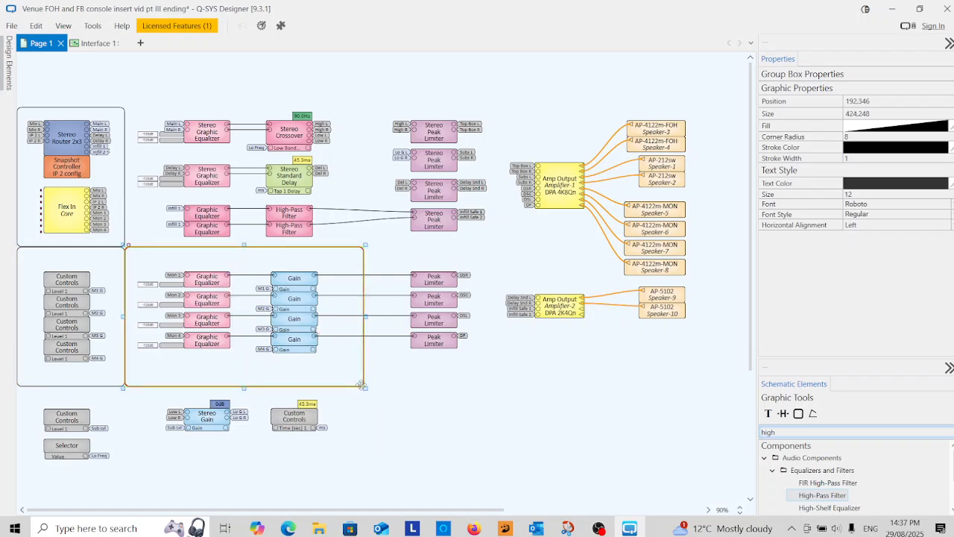
left_click_drag(362, 386, 365, 247)
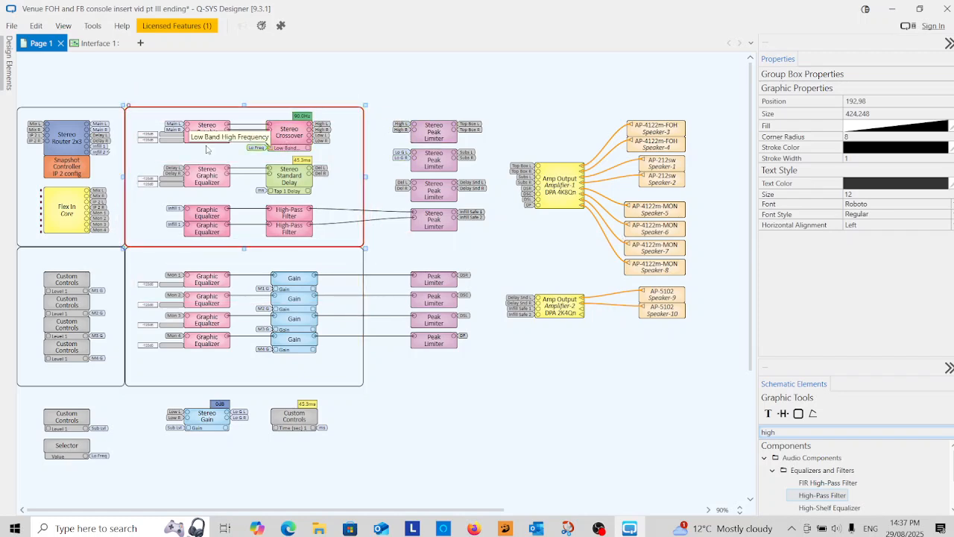
Copy the input group box around the column of peak limiters and resize it to 238,489, aligned with the neighbouring boxes' upper edge
left_click(67, 108)
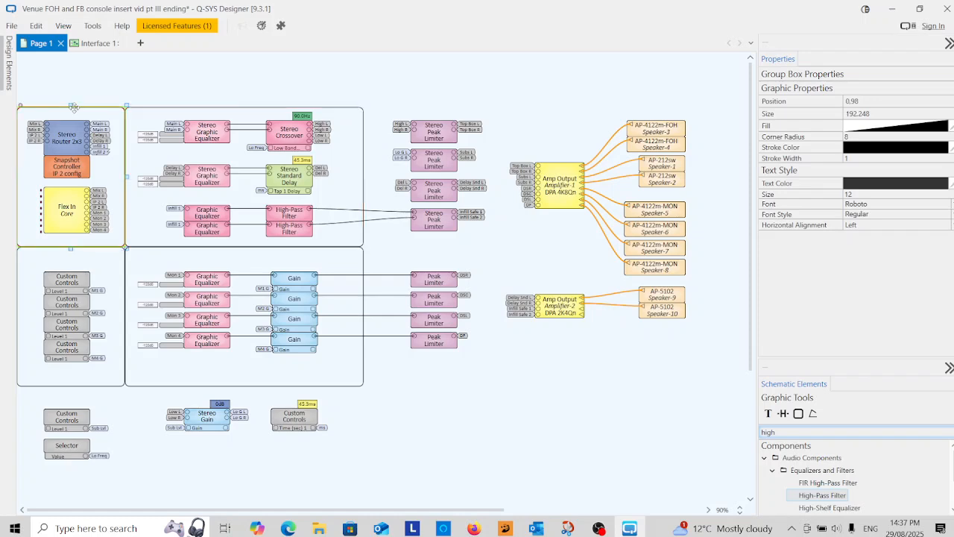
left_click_drag(73, 107, 430, 115)
left_click_drag(472, 253, 498, 383)
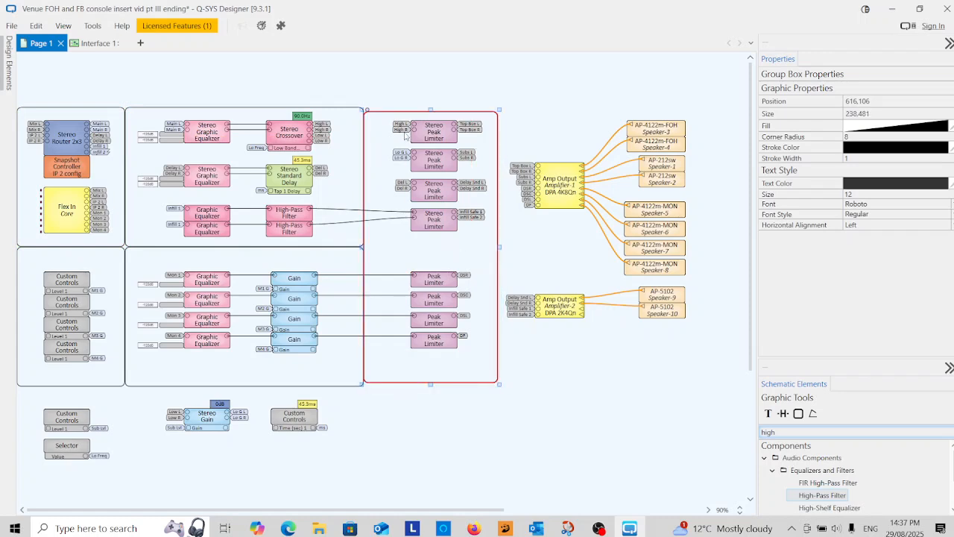
left_click_drag(430, 109, 430, 104)
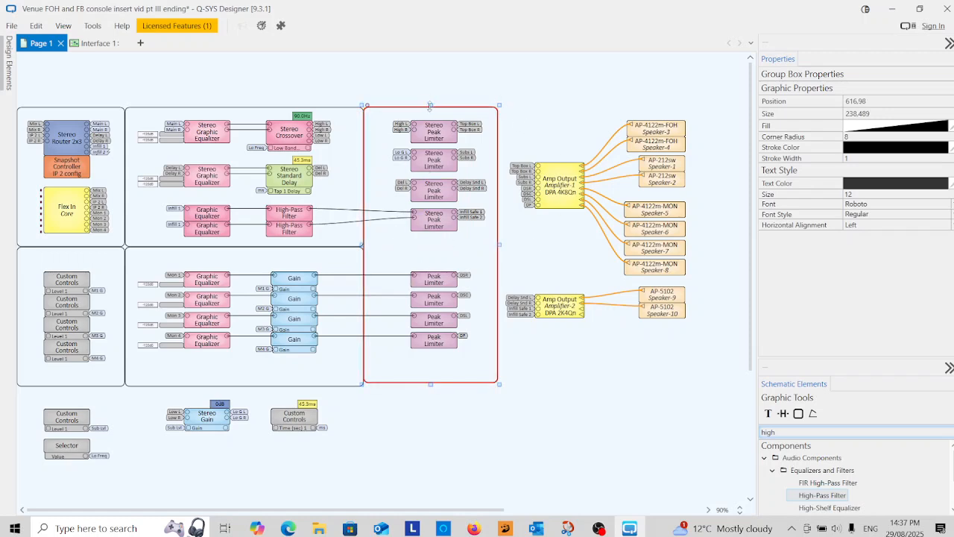
Undo an accidental resize of the limiter box, duplicate it around the amp outputs and speakers, and widen the copy to 394
left_click_drag(430, 106, 586, 121)
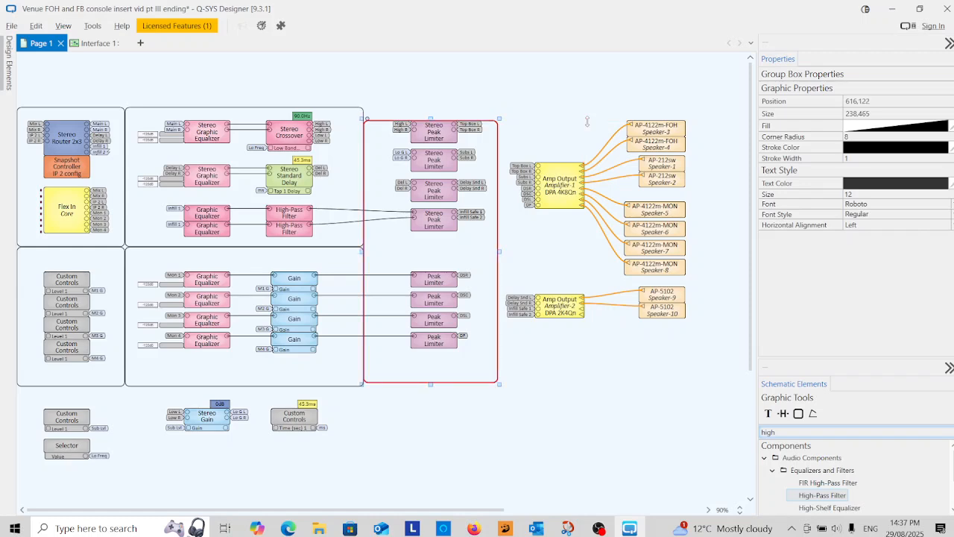
key("ctrl+z")
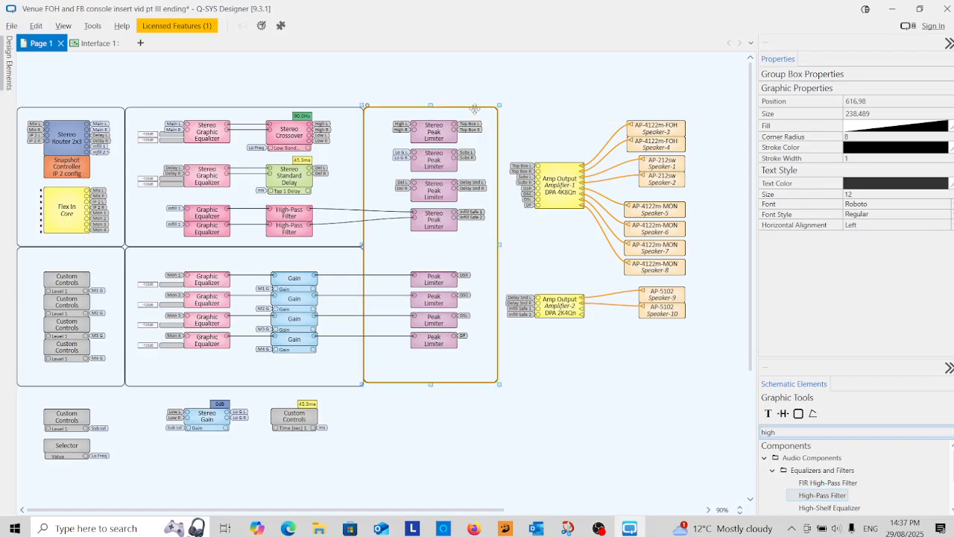
left_click_drag(476, 110, 610, 109)
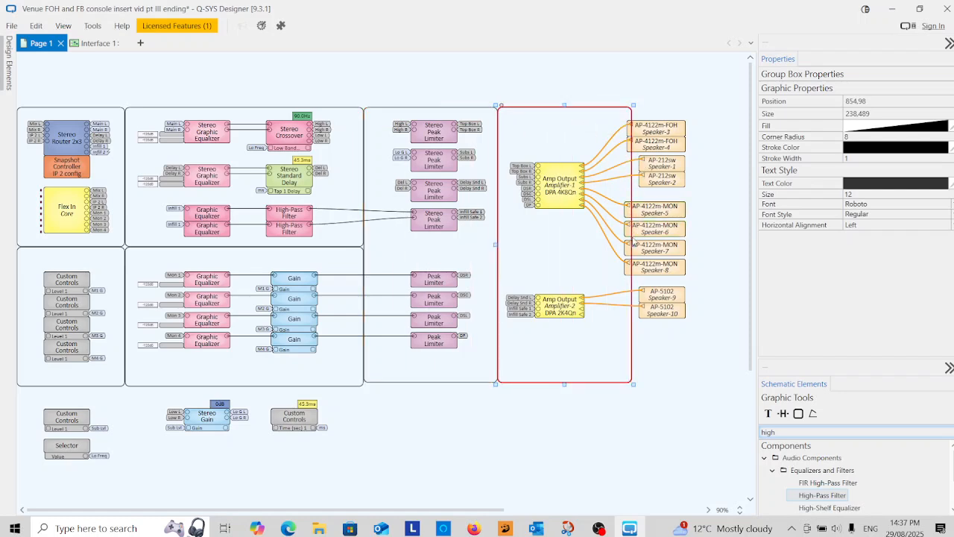
left_click_drag(632, 244, 720, 244)
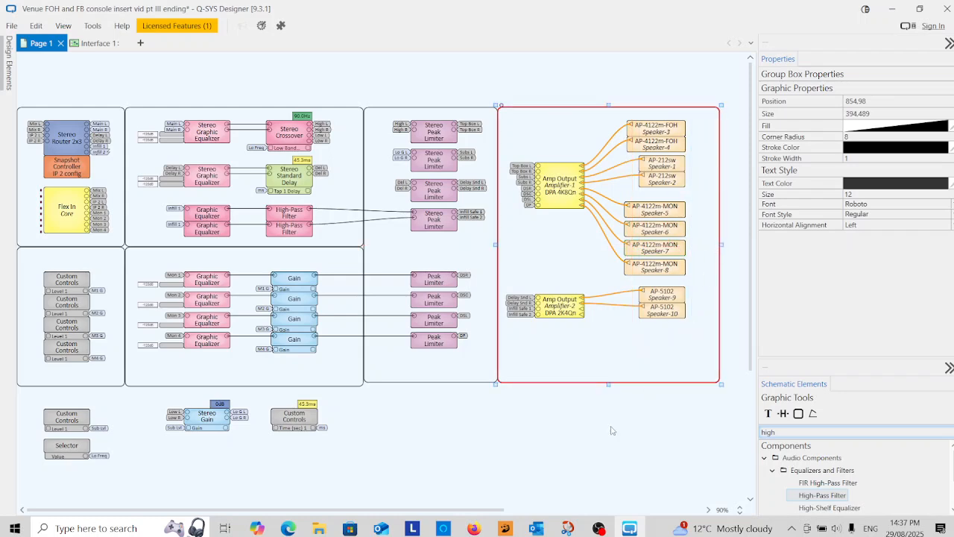
left_click(534, 432)
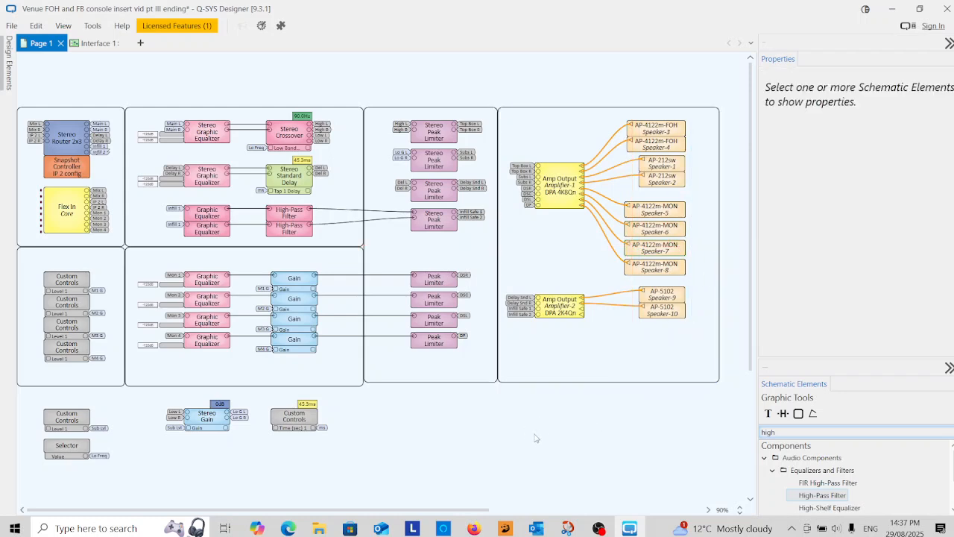
Duplicate the monitor processing box beneath the layout around the sub and delay controls, spanning the full width of the two boxes above
left_click(232, 385)
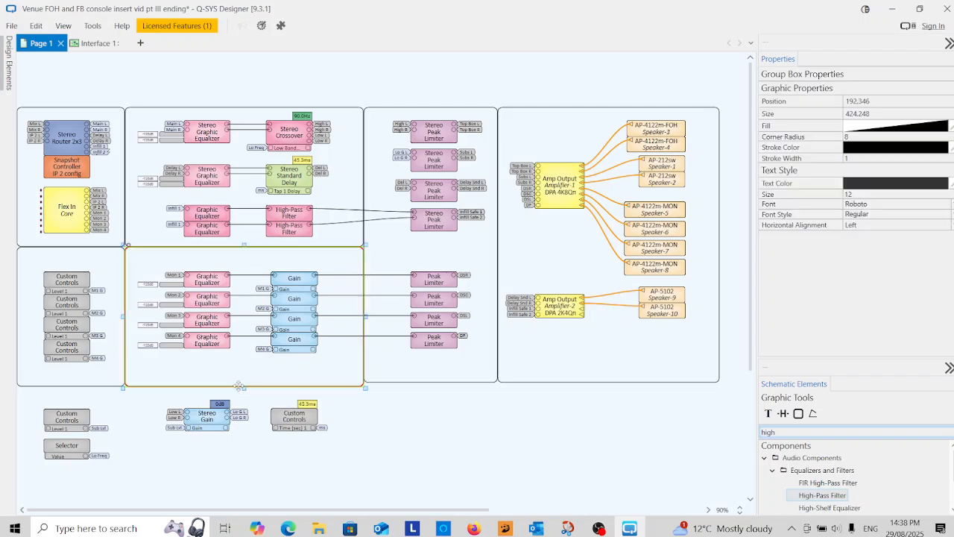
left_click_drag(239, 386, 129, 469)
left_click_drag(255, 401, 363, 404)
Extend the limiter and amplifier group boxes downward to line up with the monitor boxes' lower edge
left_click(429, 329)
left_click_drag(429, 331, 430, 335)
left_click(565, 326)
left_click_drag(608, 331, 608, 335)
left_click(437, 411)
Reduce the height of the lowest group box to fit closely around the sub and delay controls
left_click_drag(192, 469, 199, 426)
left_click(457, 421)
scroll(458, 421, "up", 1)
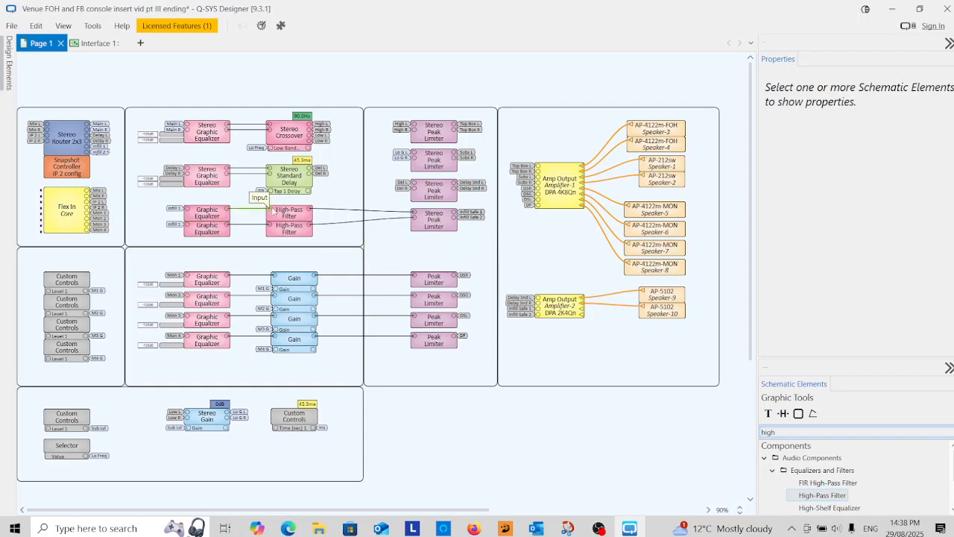
Replace the Infill 1 tag on the second infill Graphic Equalizer's input with Infill 2
left_click(188, 227)
double_click(188, 227)
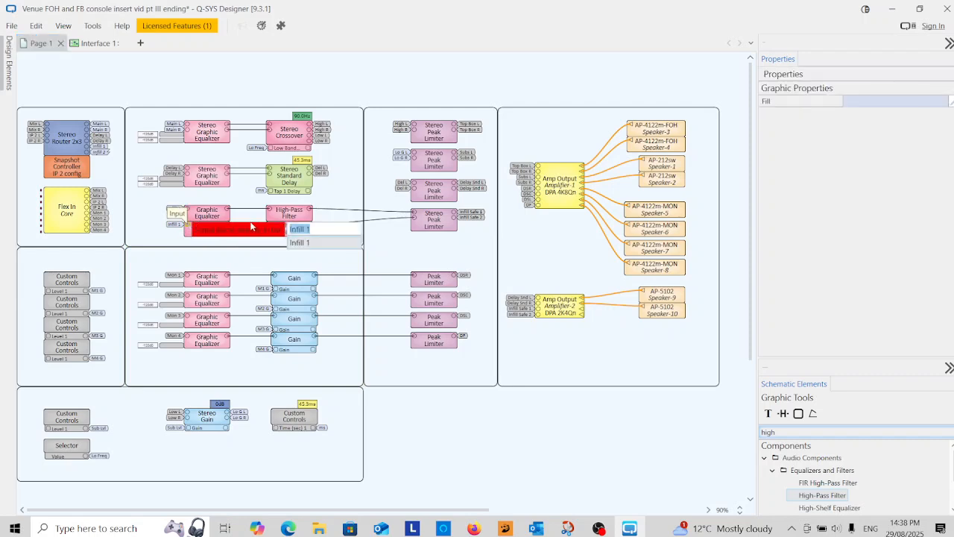
left_click(170, 231)
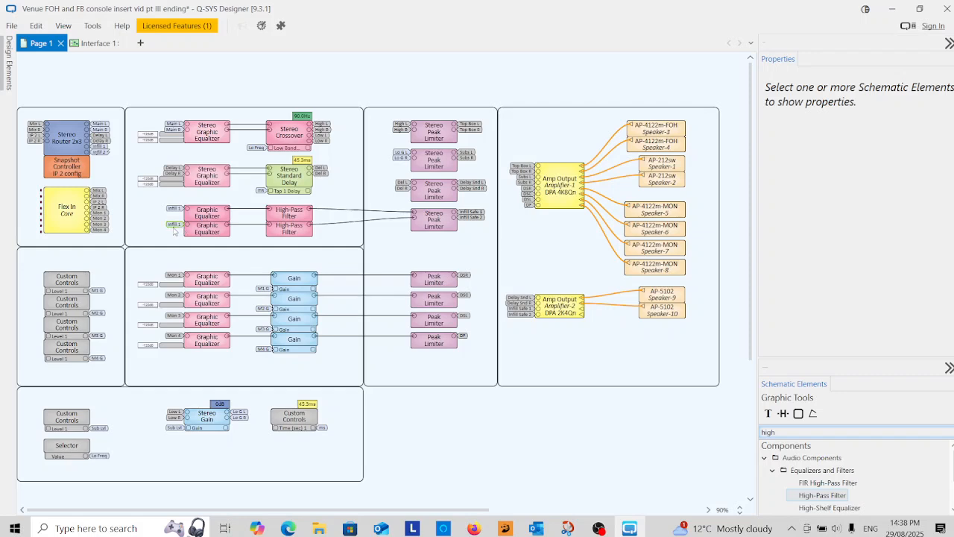
left_click(176, 227)
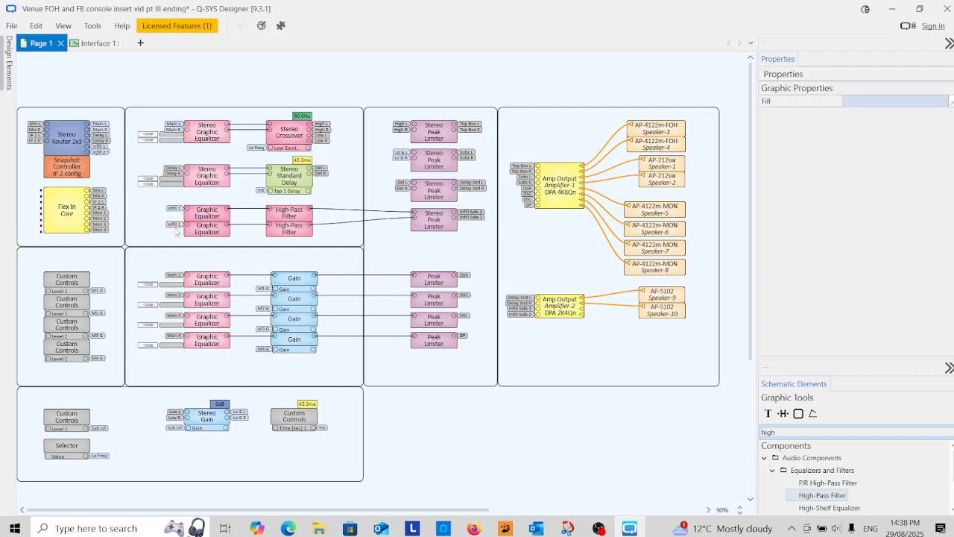
key("Delete")
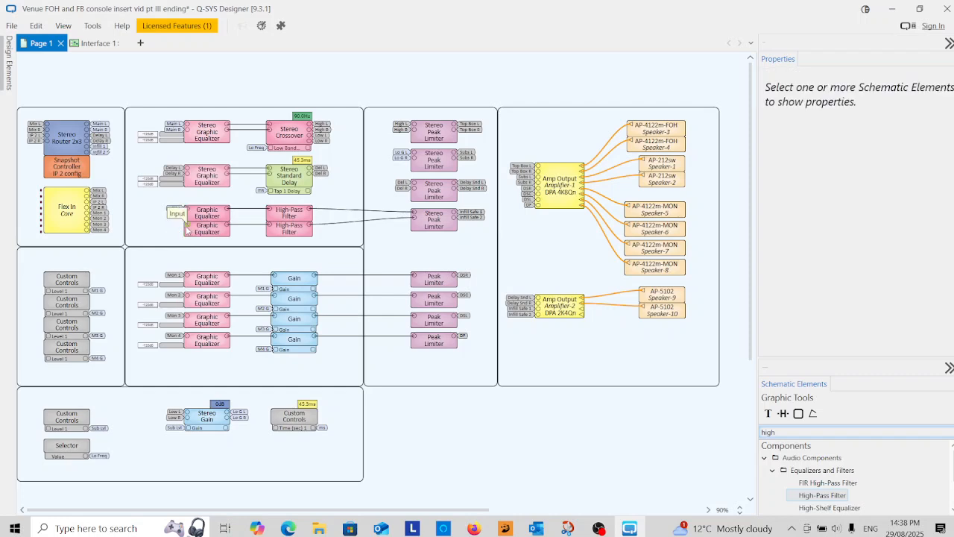
double_click(187, 226)
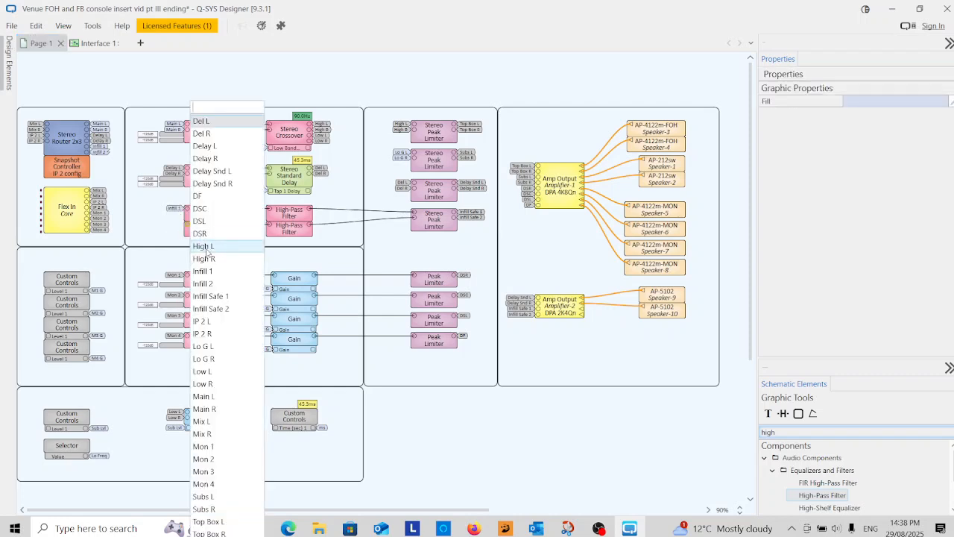
left_click(209, 289)
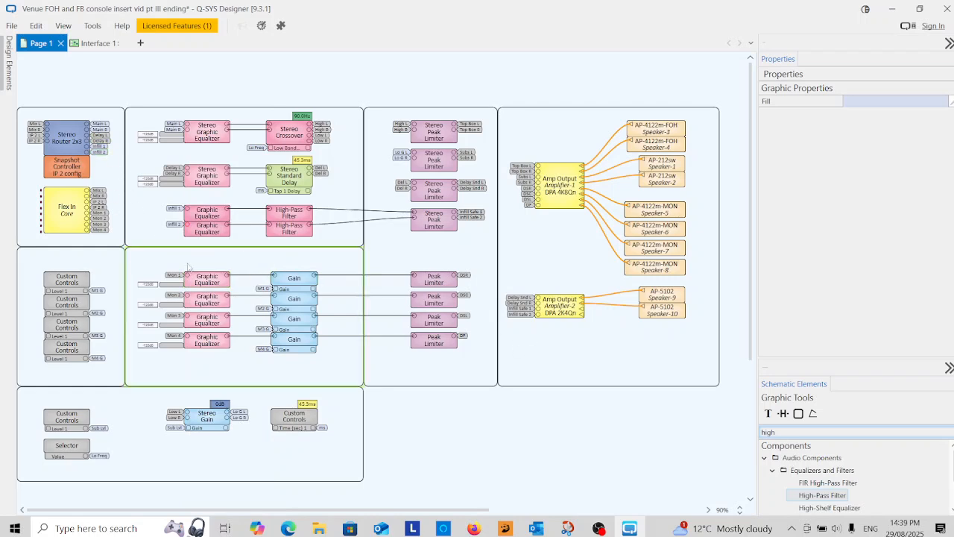
left_click(439, 439)
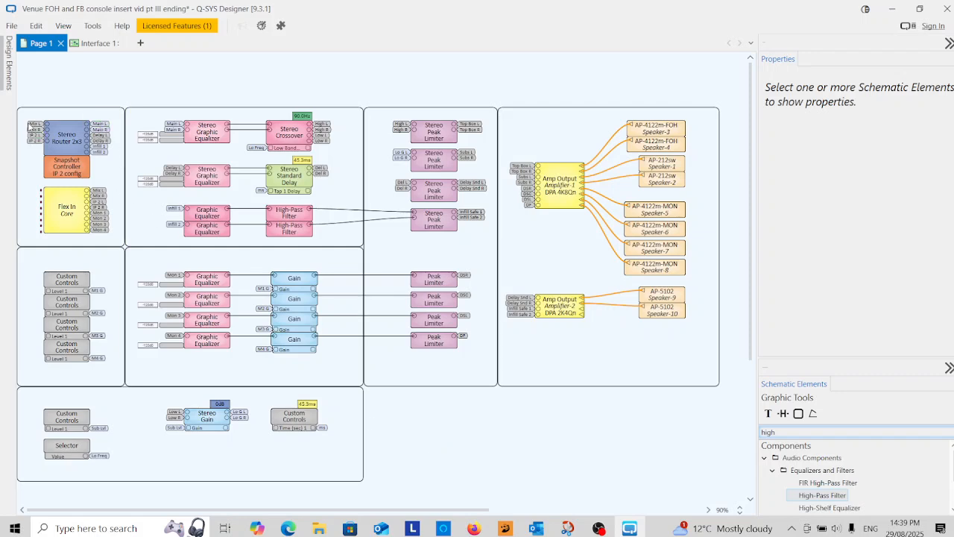
Fill the main FOH path's tags, Stereo Graphic Equalizer, Stereo Crossover, top-box Stereo Peak Limiter and both AP-4122m-FOH speakers with purple #9C2C86
left_click(103, 192)
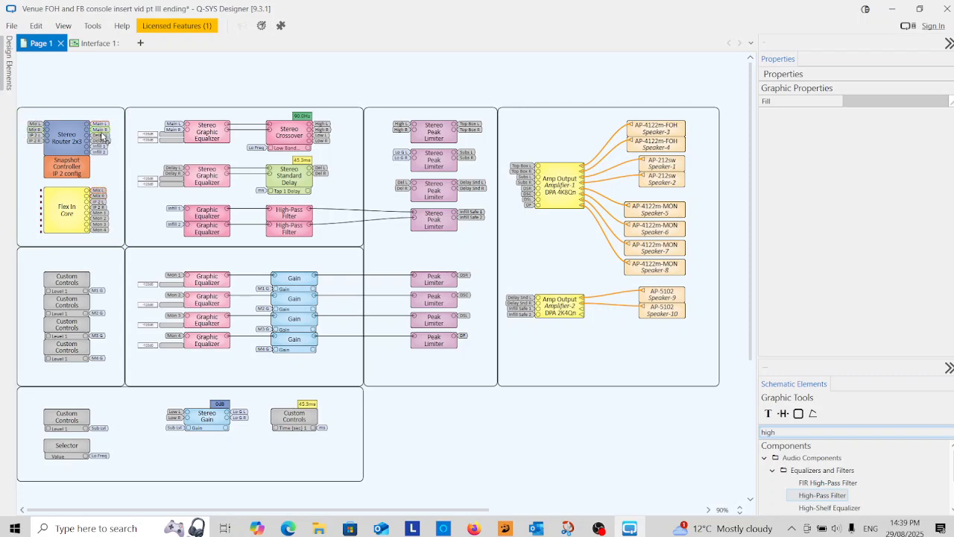
left_click(212, 141)
left_click(292, 136, "ctrl")
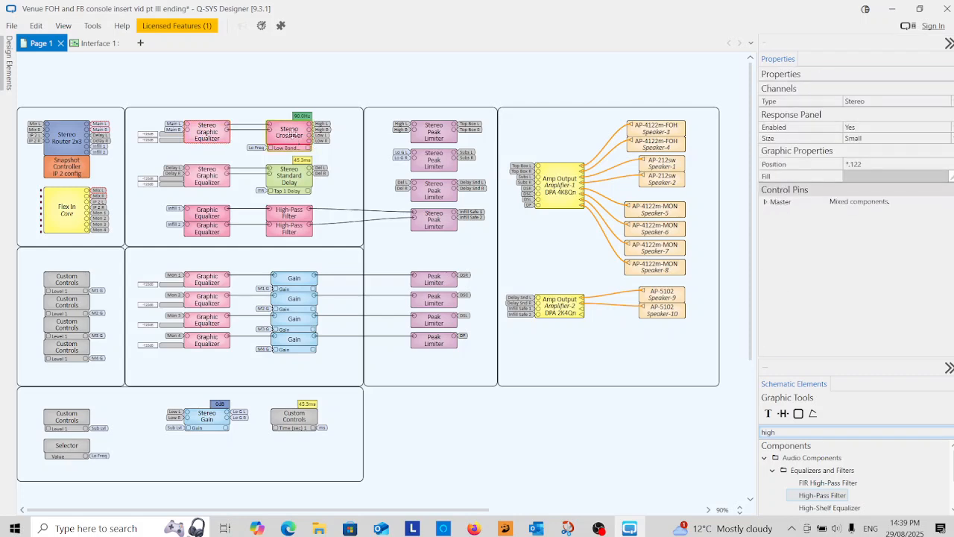
left_click(427, 134, "ctrl")
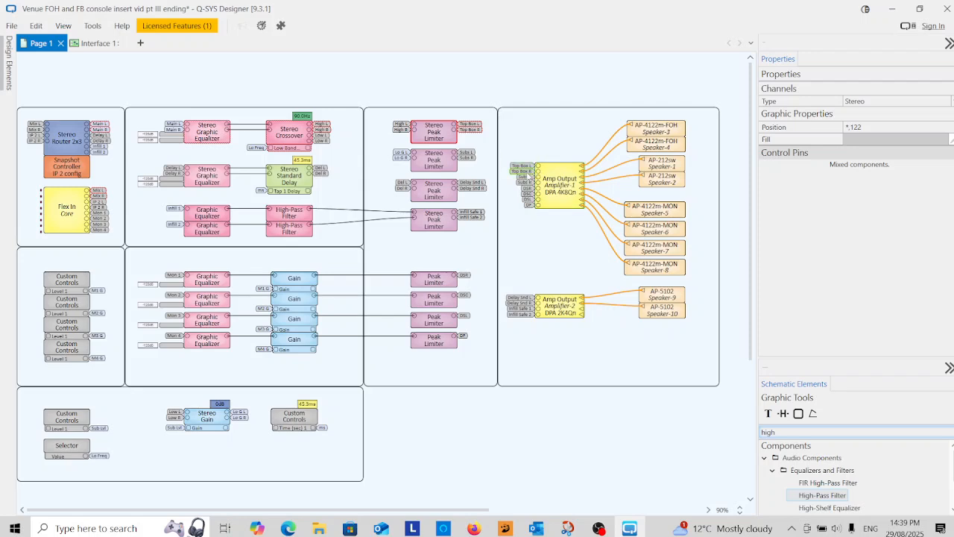
left_click(658, 131, "ctrl")
left_click(661, 147, "ctrl")
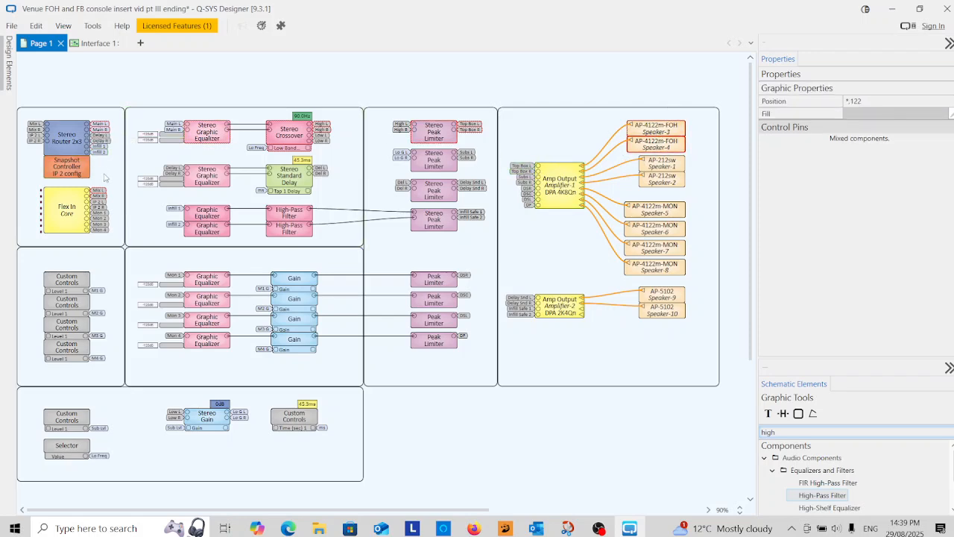
left_click(877, 117)
left_click(878, 117)
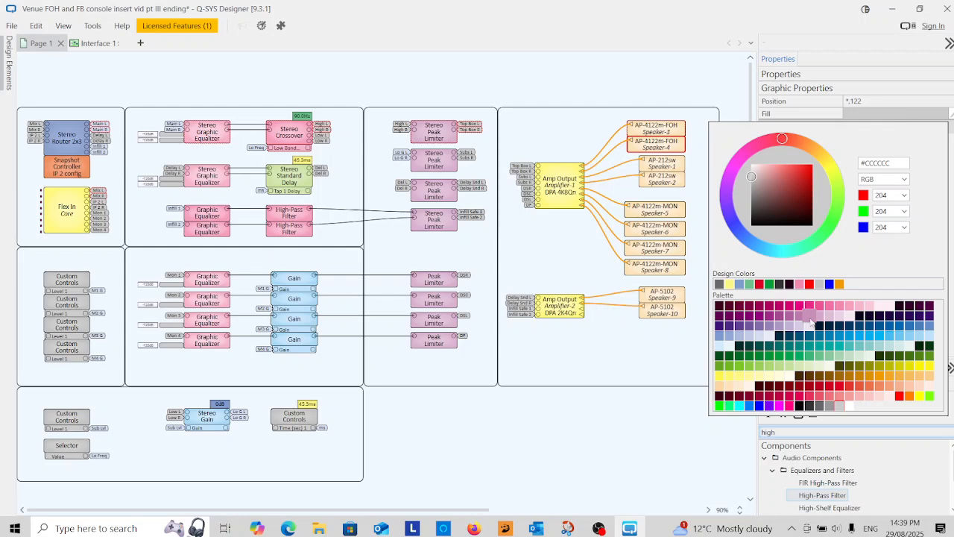
left_click(798, 319)
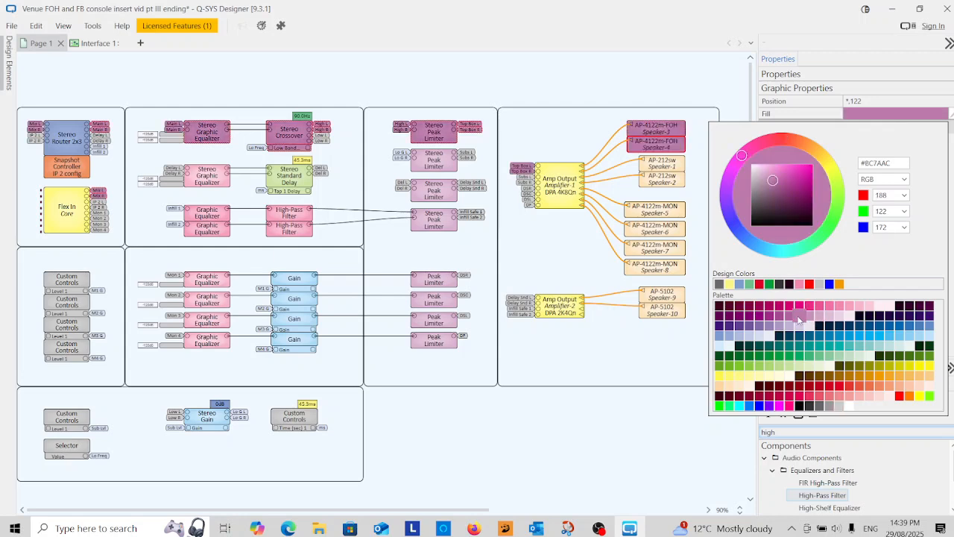
left_click(788, 320)
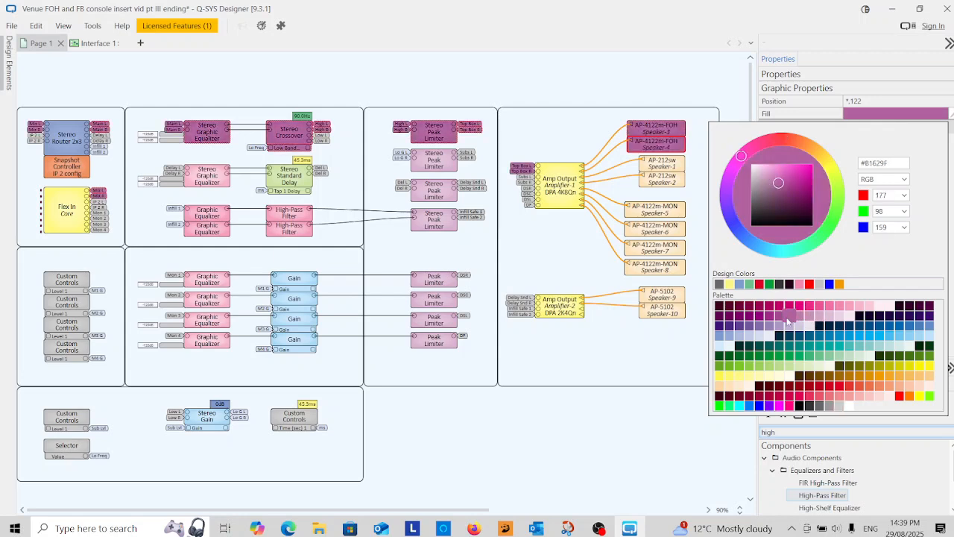
left_click(820, 307)
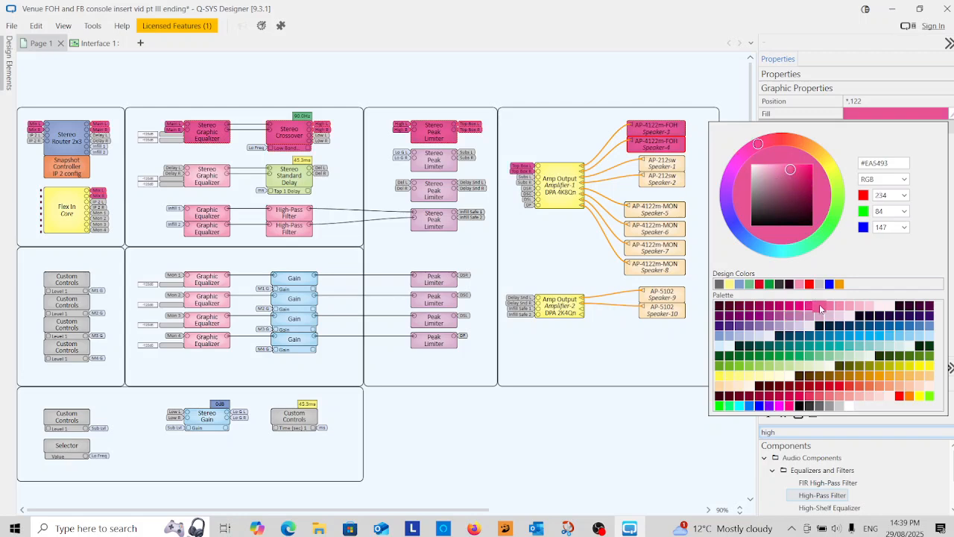
left_click(771, 320)
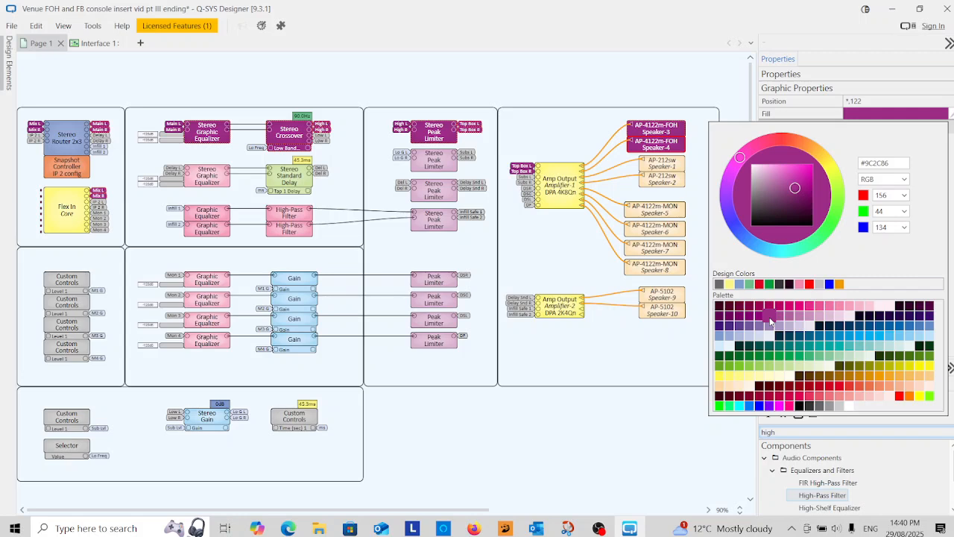
left_click(349, 177)
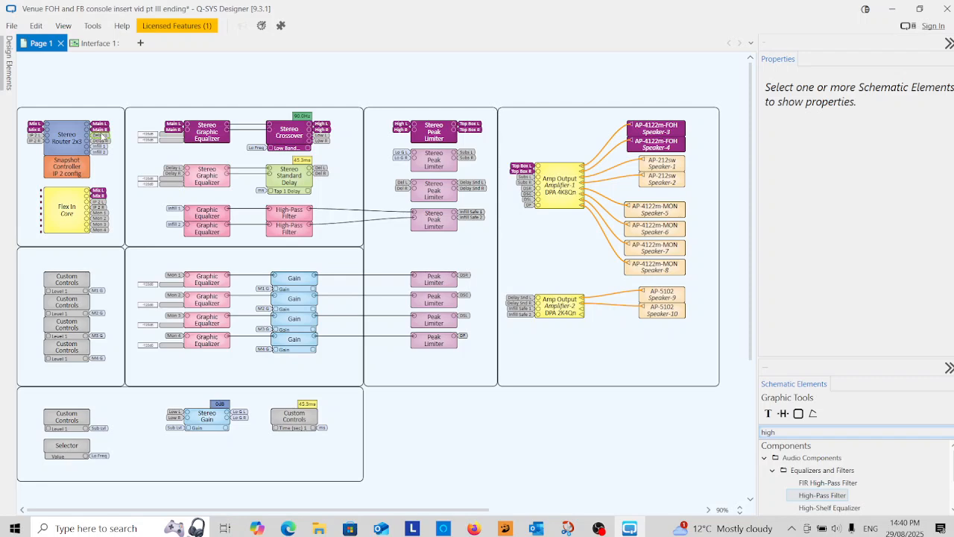
Fill the delay path's tags, equalizer, Stereo Standard Delay, peak limiter, both AP-5102 speakers and delay-time Custom Controls with green #009F3C
left_click(106, 137)
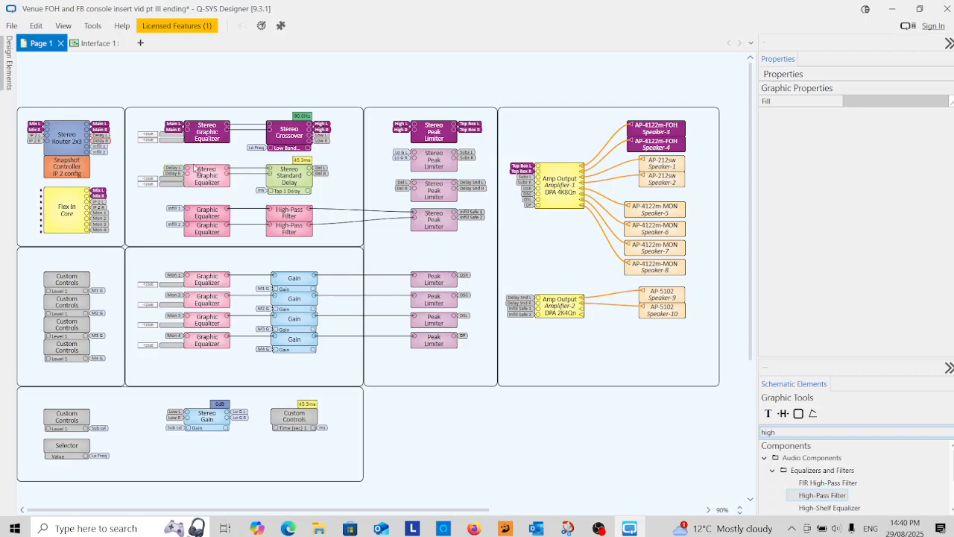
left_click(216, 181)
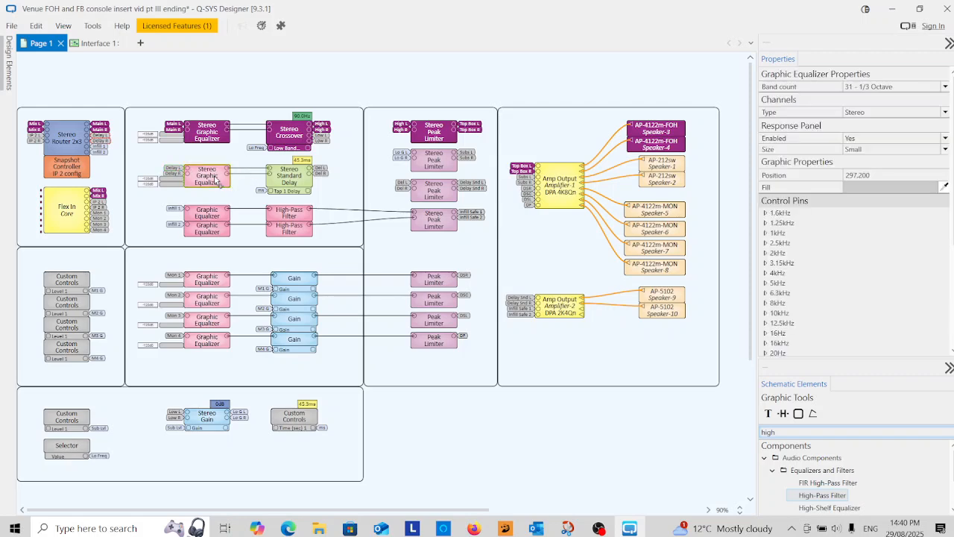
left_click(299, 183, "ctrl")
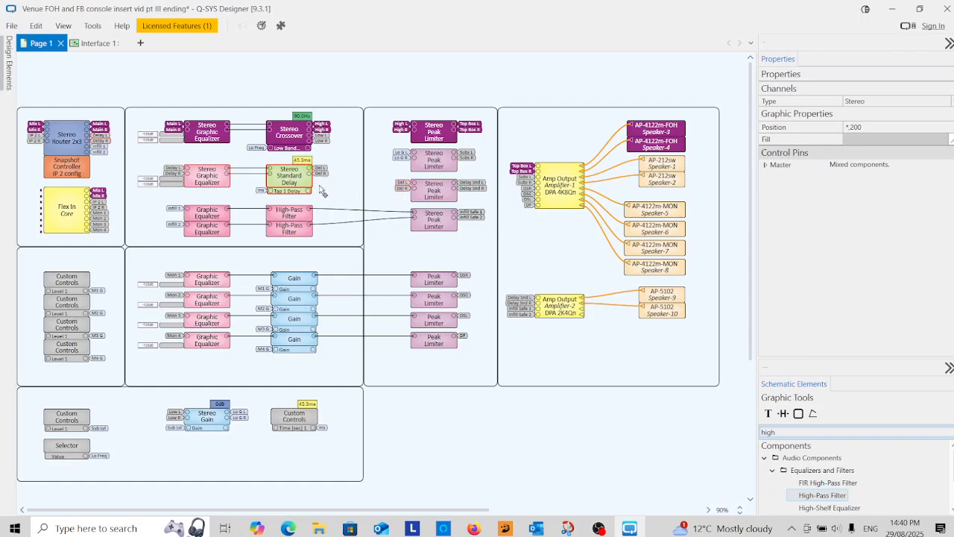
left_click(434, 194, "ctrl")
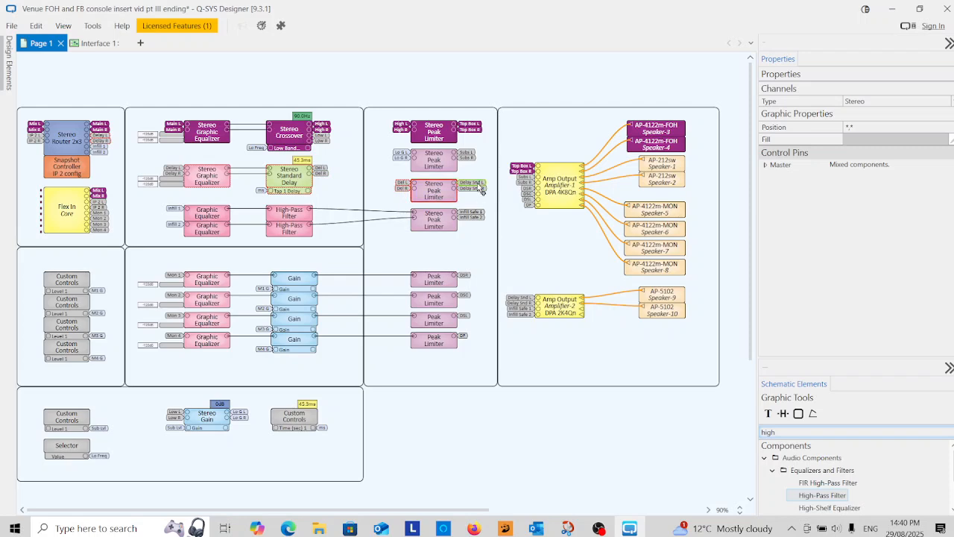
left_click(661, 295, "ctrl")
left_click(663, 318, "ctrl")
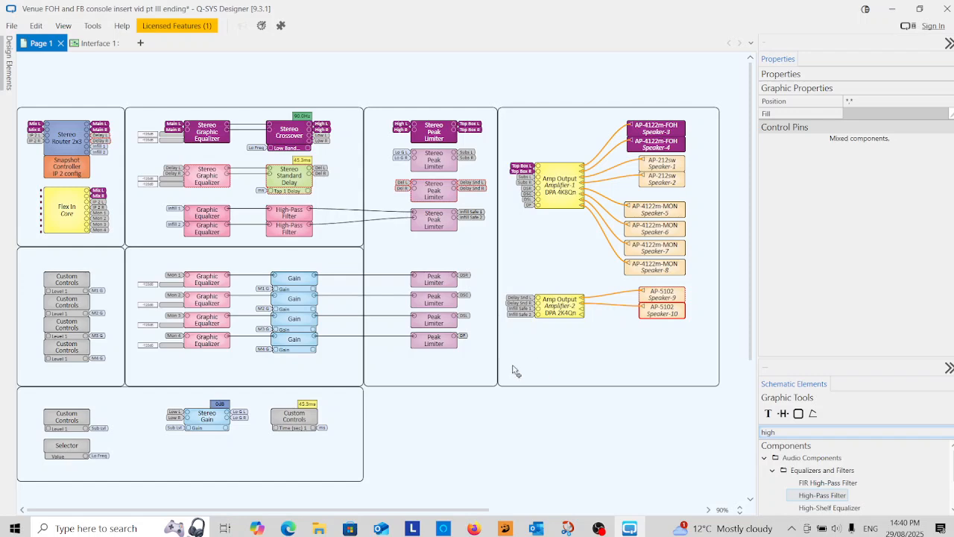
left_click(298, 421)
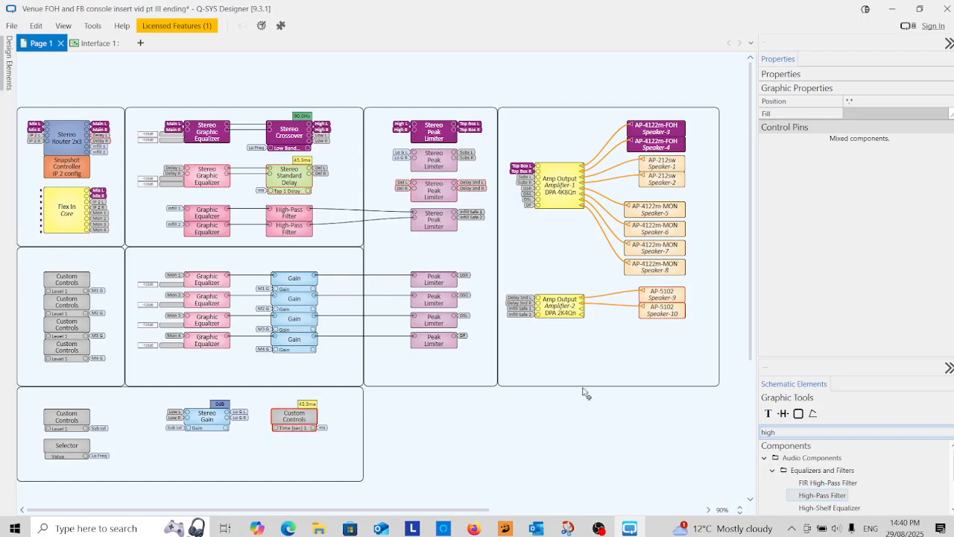
left_click(902, 117)
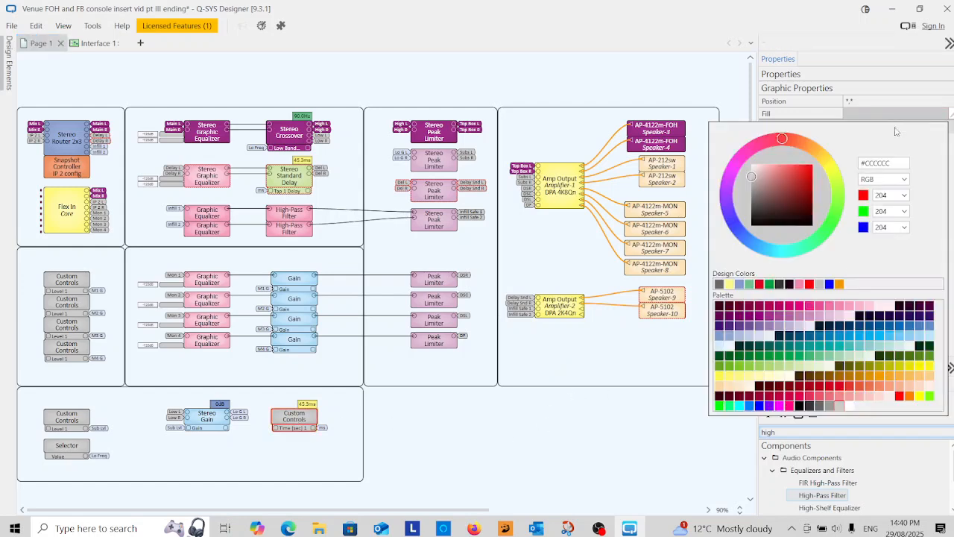
left_click(770, 284)
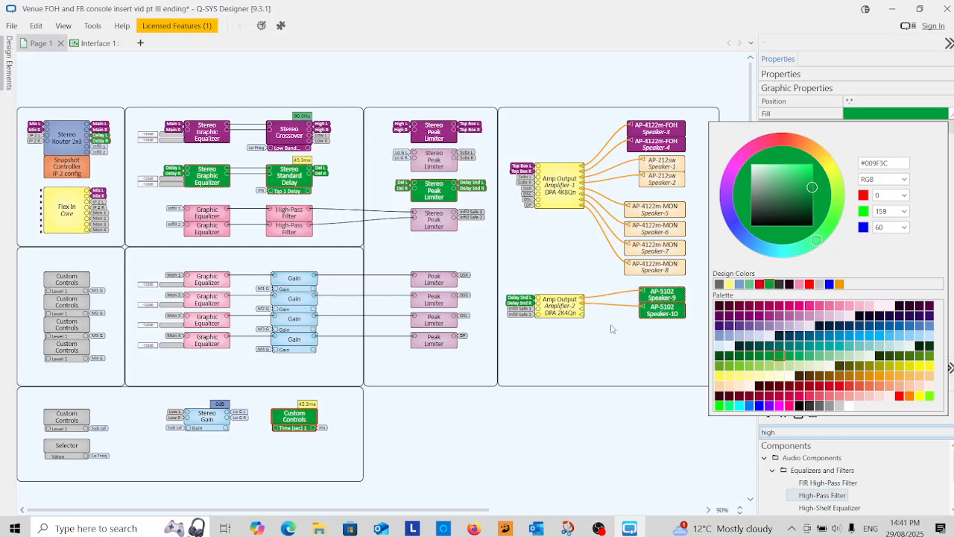
left_click(489, 431)
left_click(489, 431)
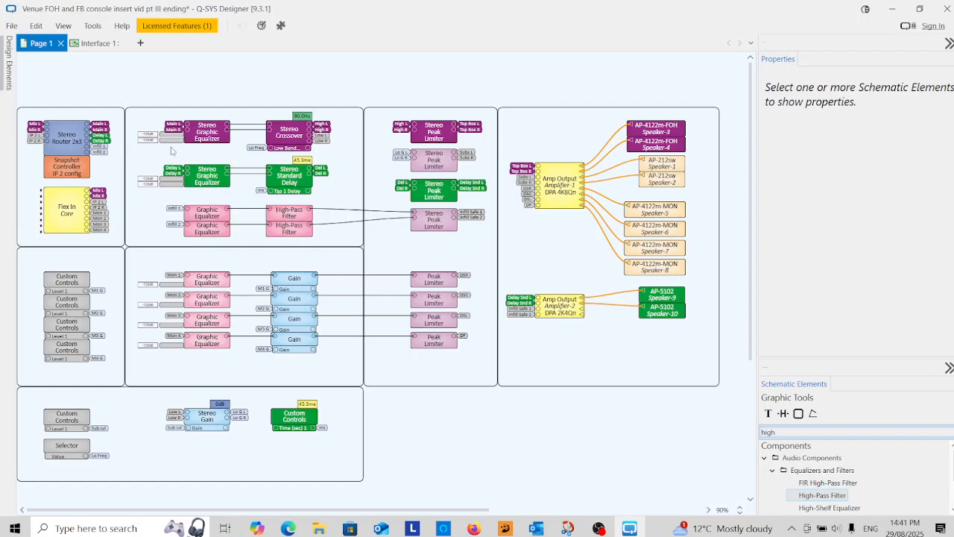
Fill the sub path's low-frequency and sub tags, Stereo Gain, Stereo Peak Limiter and both AP-212sw speakers with dark grey #666666
left_click(326, 138)
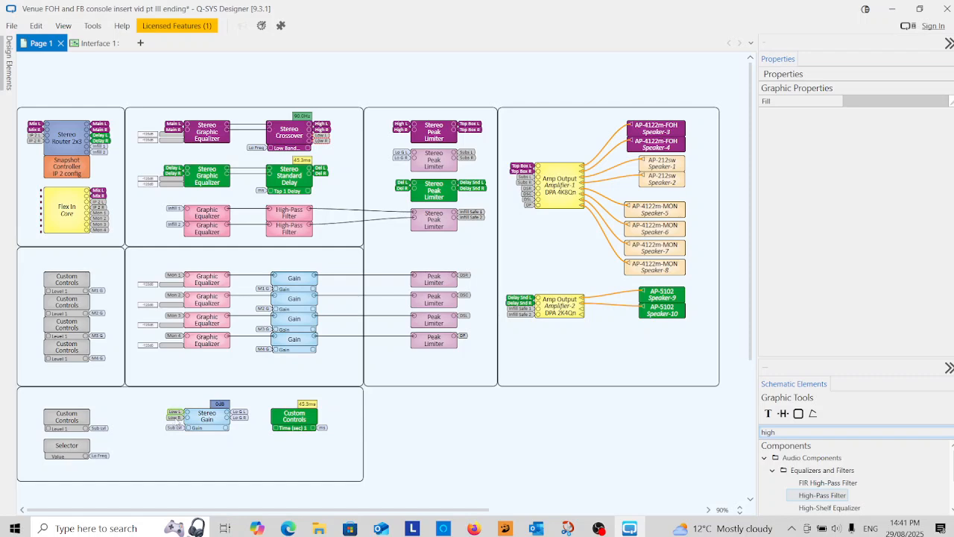
left_click(201, 415)
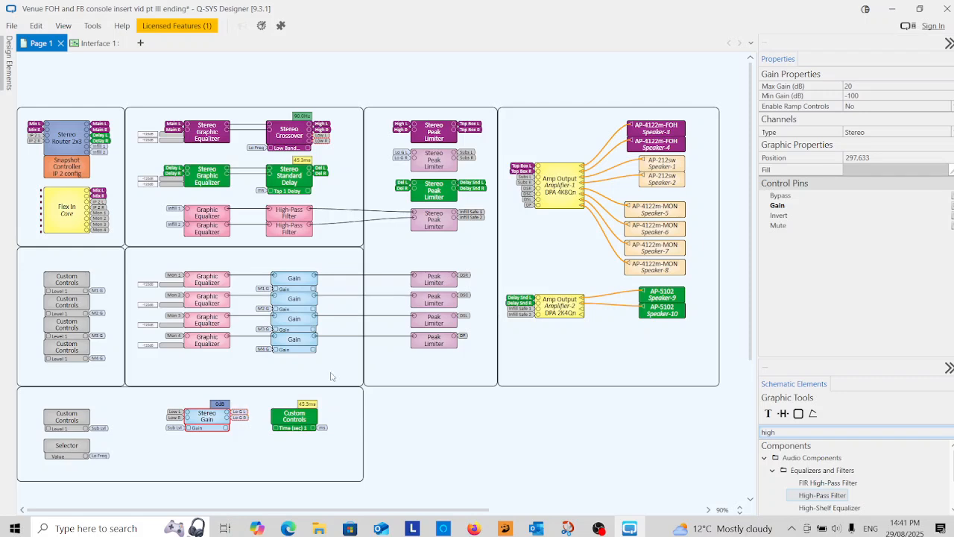
left_click(443, 168, "ctrl")
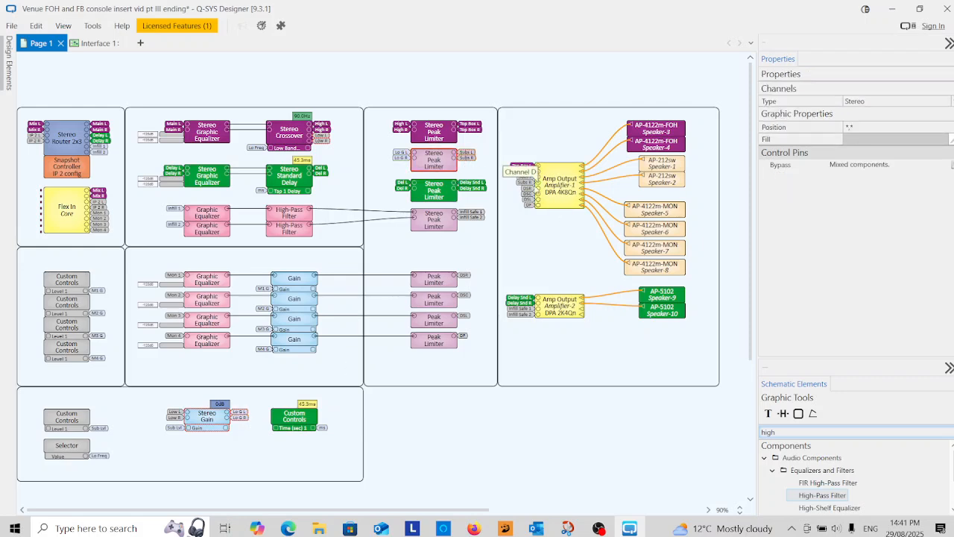
left_click(653, 169, "ctrl")
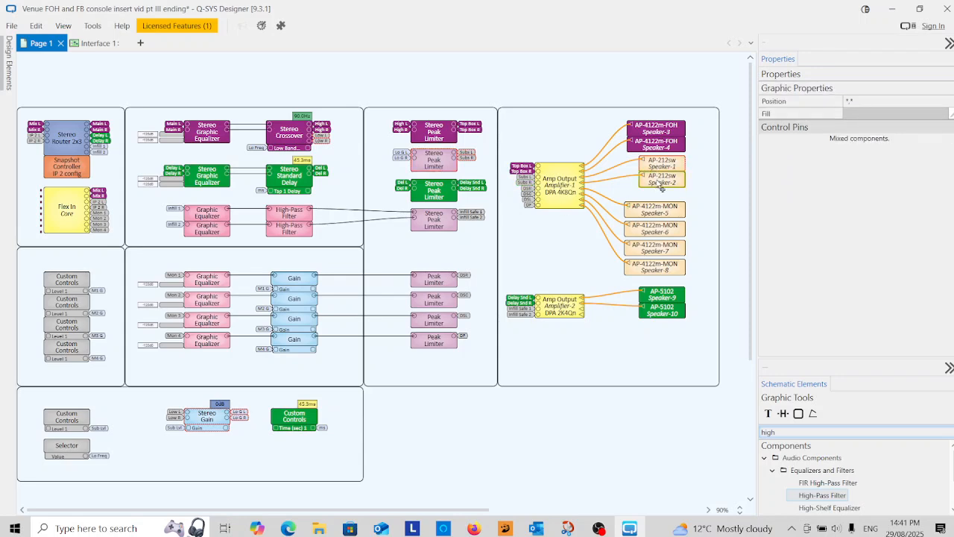
left_click(656, 185, "ctrl")
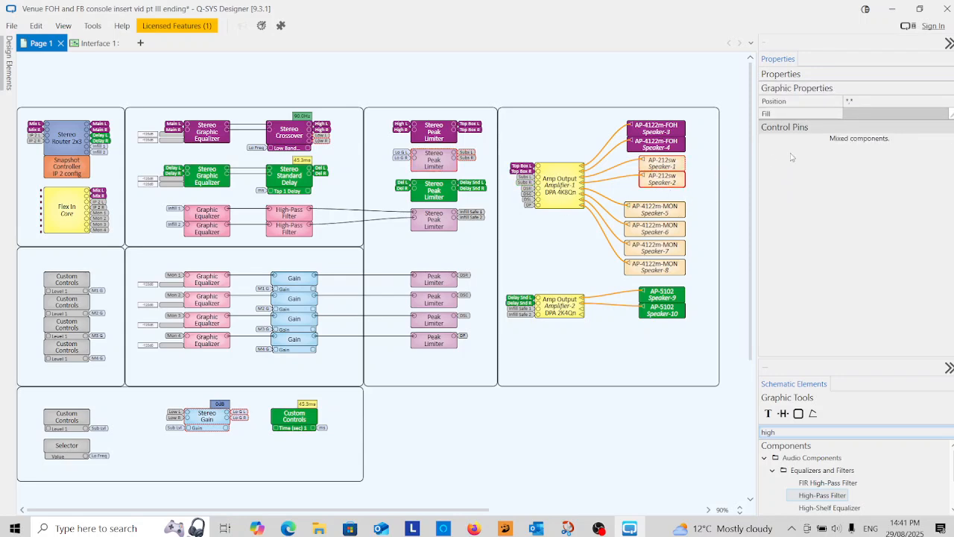
left_click(880, 114)
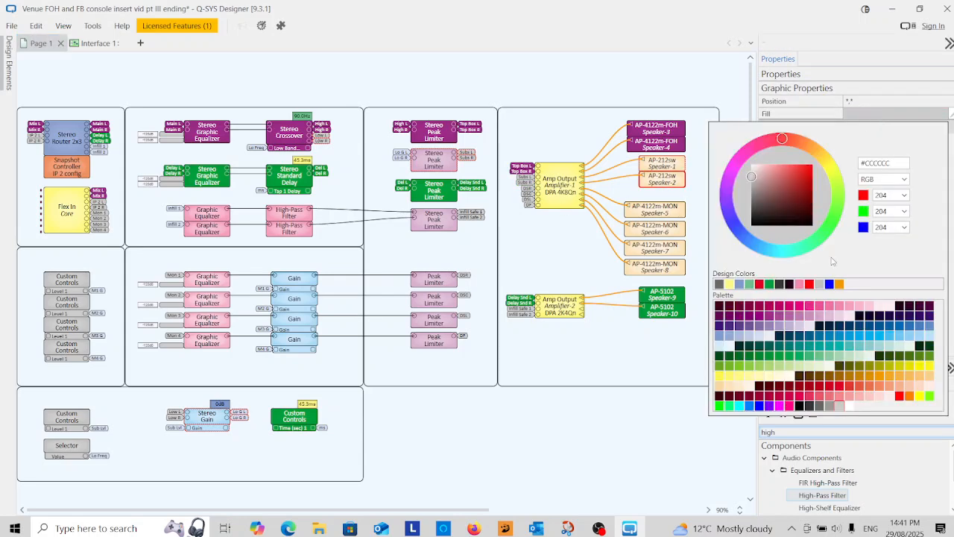
left_click(819, 404)
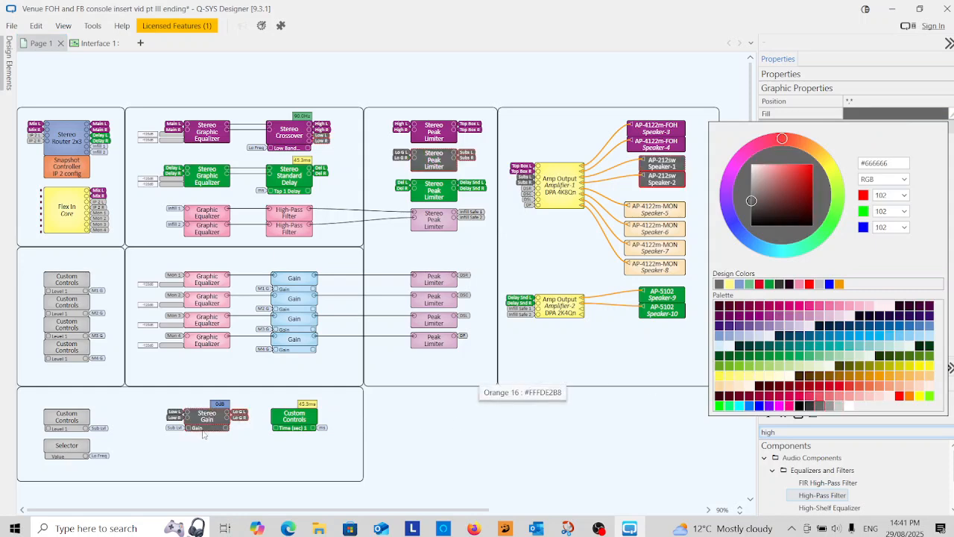
Fill the sub level Custom Controls, the crossover frequency Selector and their Sub Lvl and Lo Freq tags with dark grey #666666
left_click(76, 421)
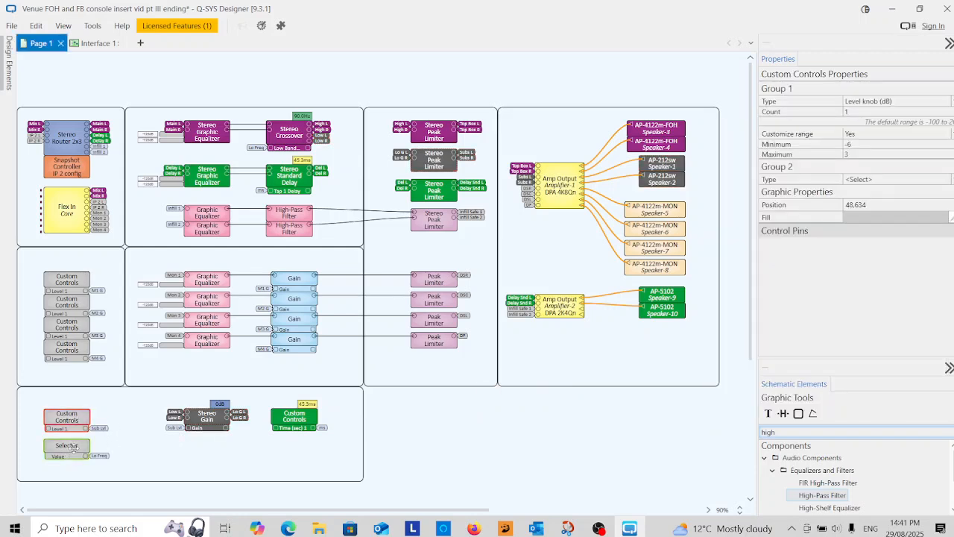
left_click(73, 447, "ctrl")
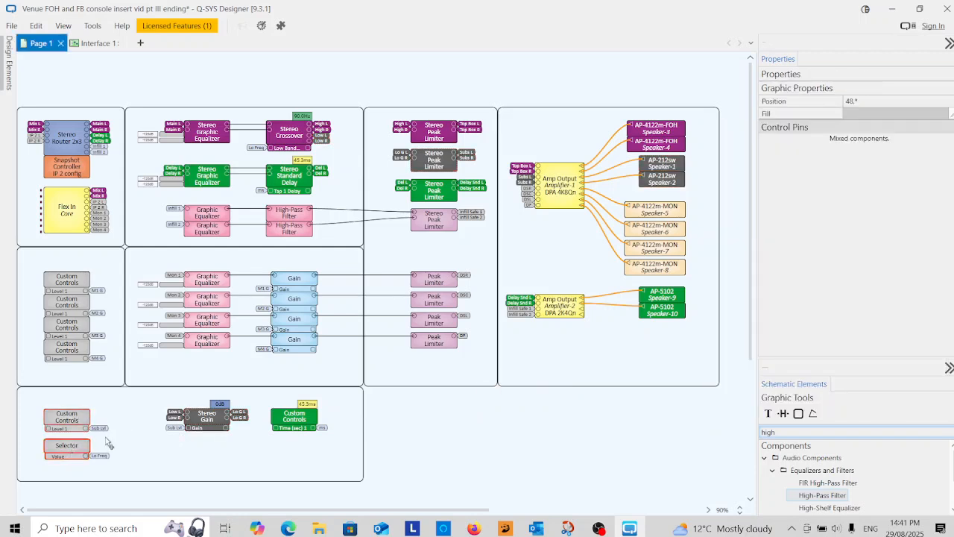
left_click(901, 118)
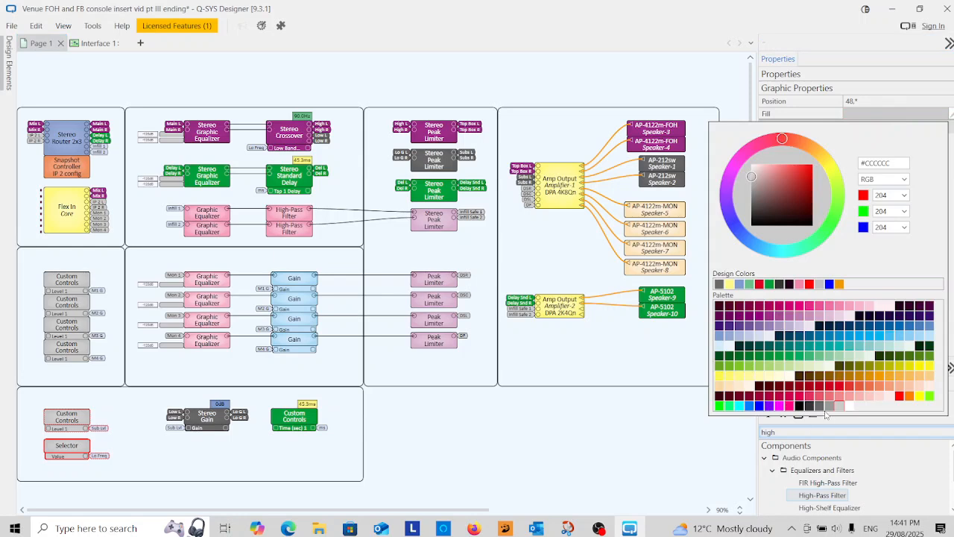
left_click(819, 405)
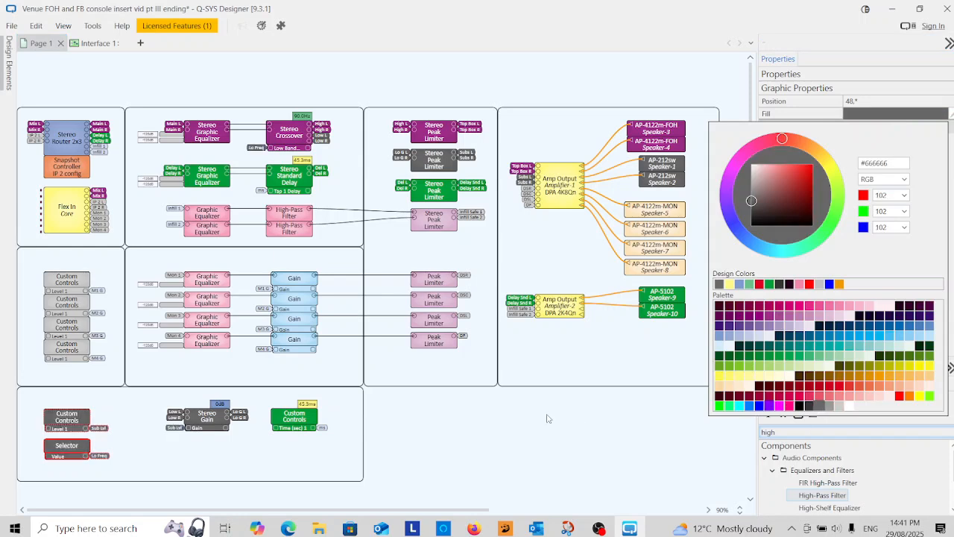
left_click(351, 442)
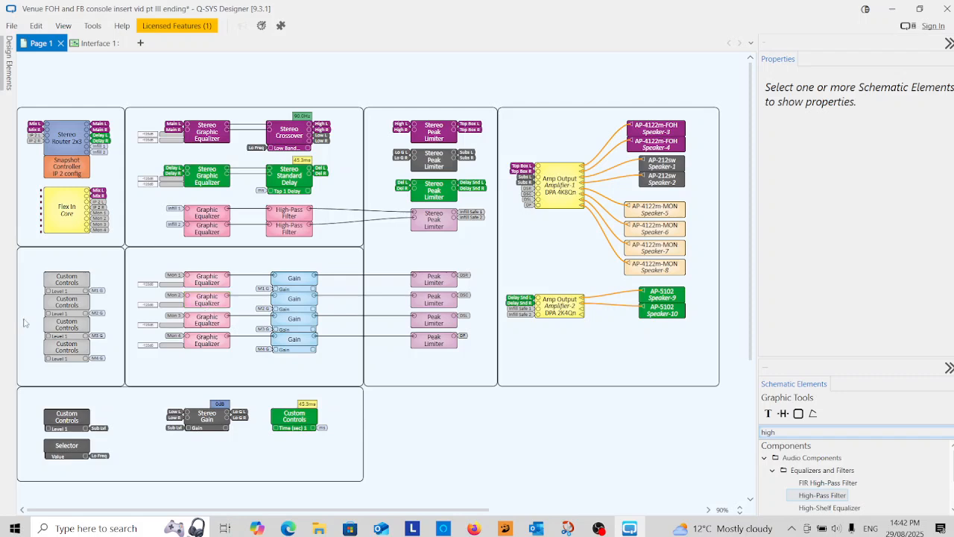
Fill the monitor path's Custom Controls, Graphic Equalizers, Gains, Peak Limiters, signal tags and four AP-4122m-MON speakers with blue #009CDA
left_click_drag(49, 382, 81, 239)
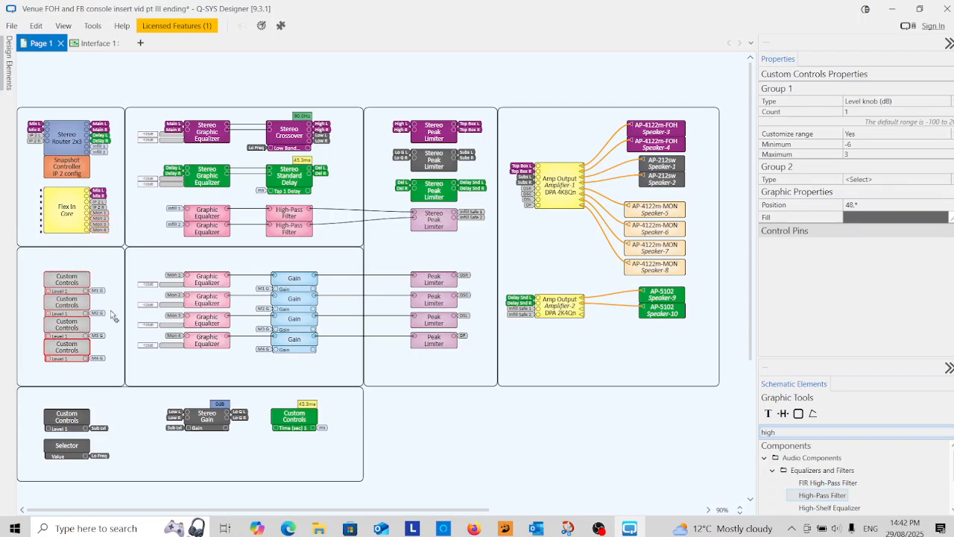
left_click_drag(211, 263, 197, 355)
left_click_drag(298, 271, 286, 357)
left_click_drag(437, 286, 426, 366)
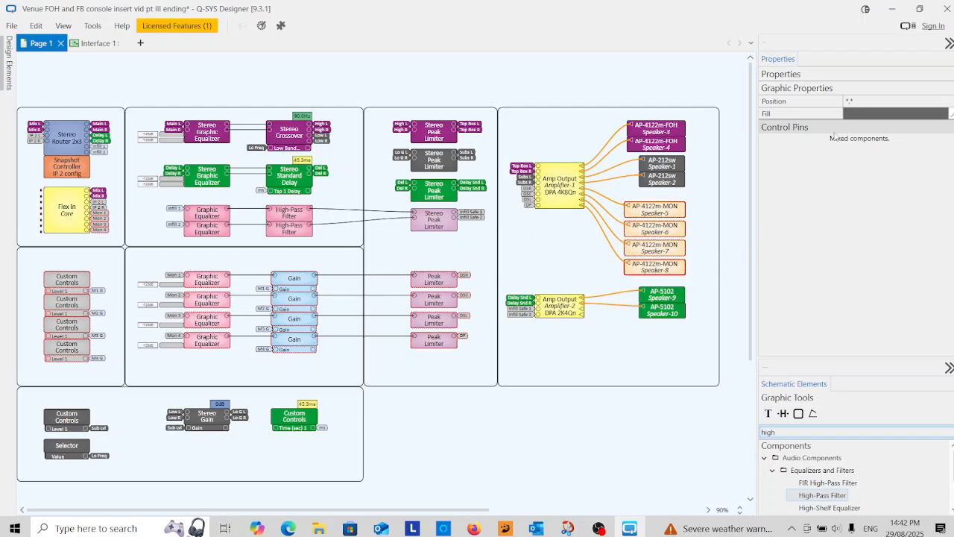
left_click(886, 114)
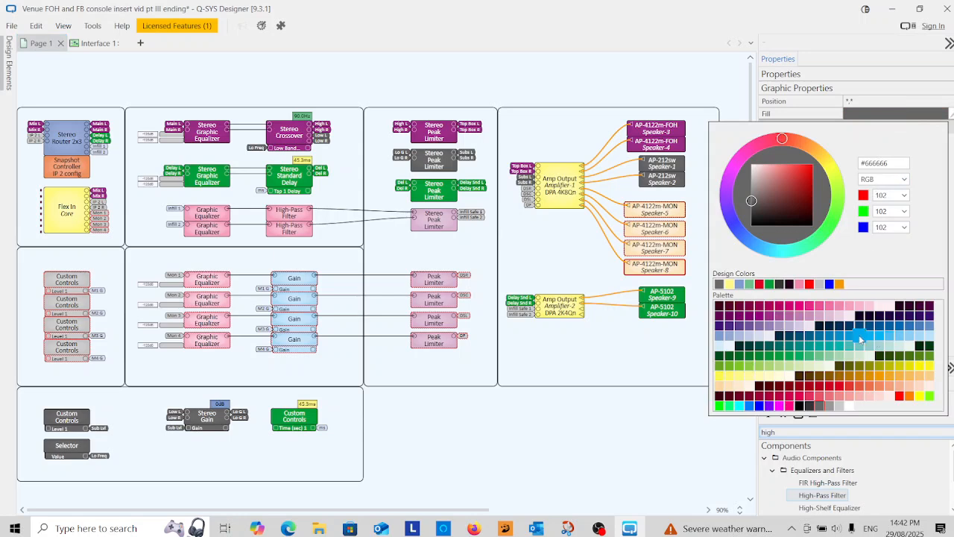
left_click(858, 335)
left_click(849, 334)
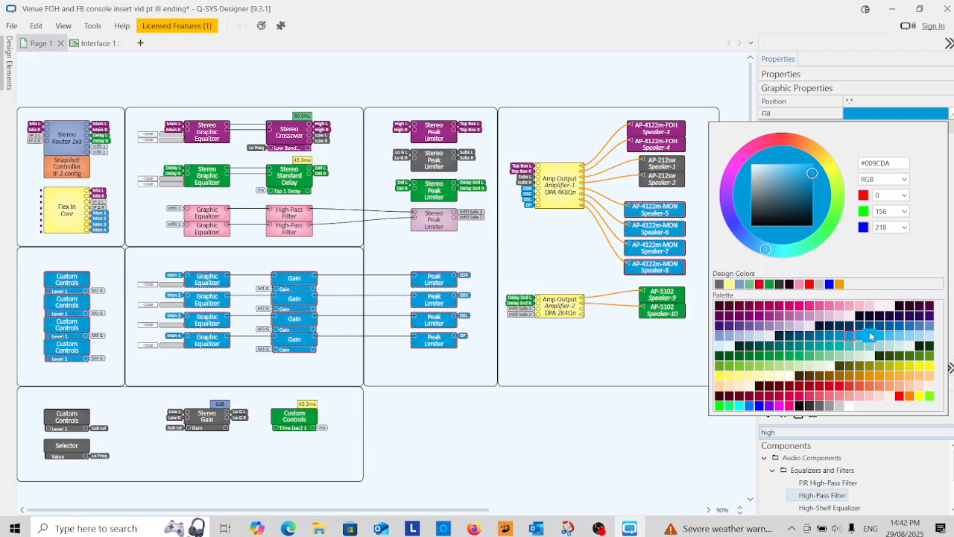
Change the selected monitor path's fill to darker blue #0080B4
left_click(830, 338)
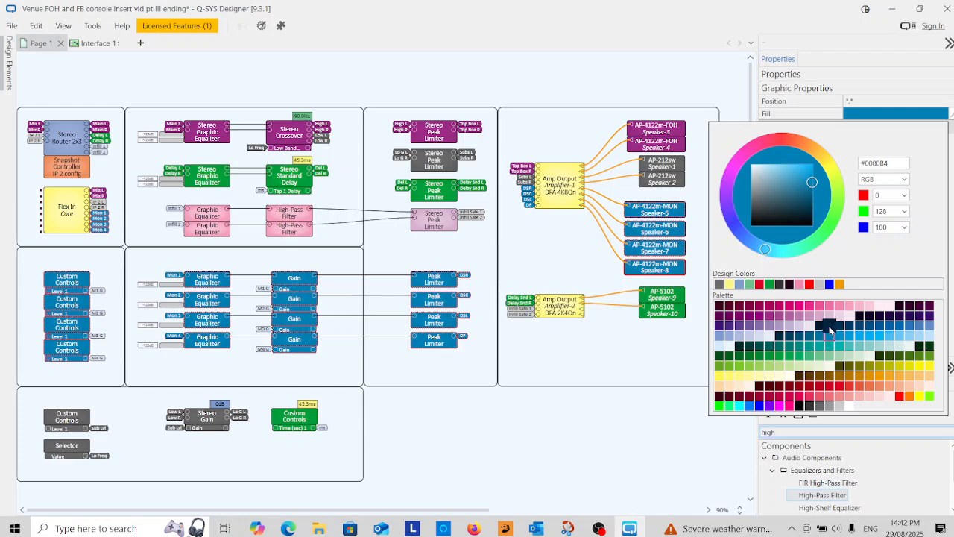
left_click(445, 446)
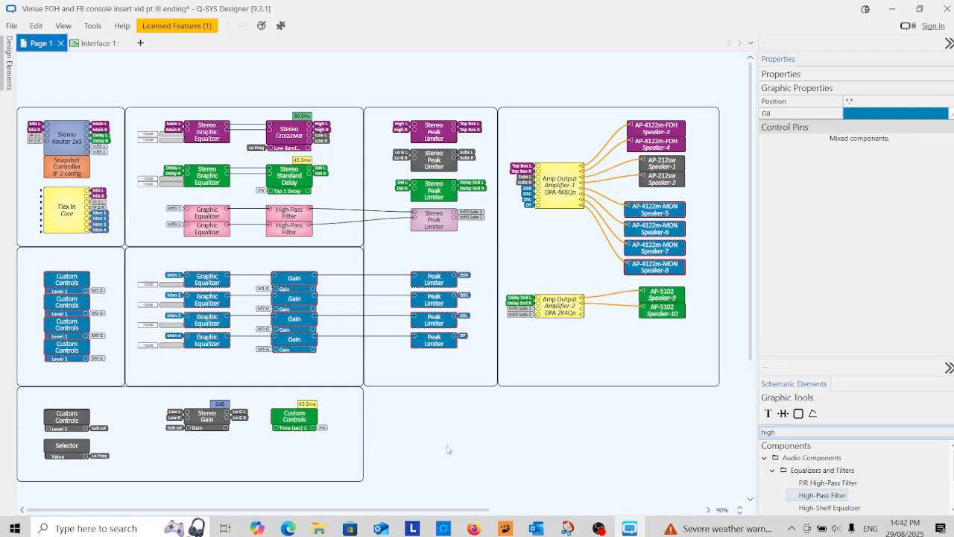
Fill the infill path's signal tags, Graphic Equalizers, upper High-Pass Filter and Stereo Peak Limiter with orange #F5BA5C
left_click(101, 152)
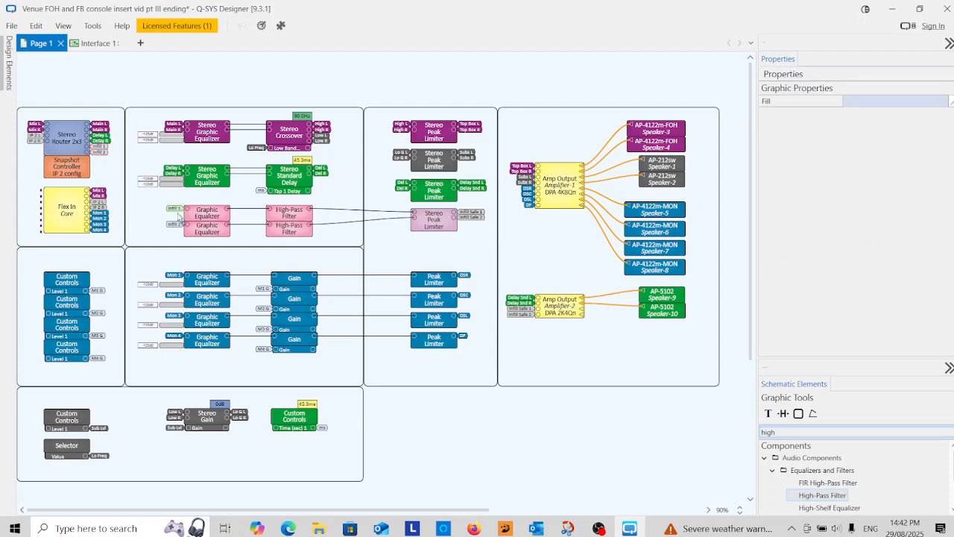
left_click(207, 217)
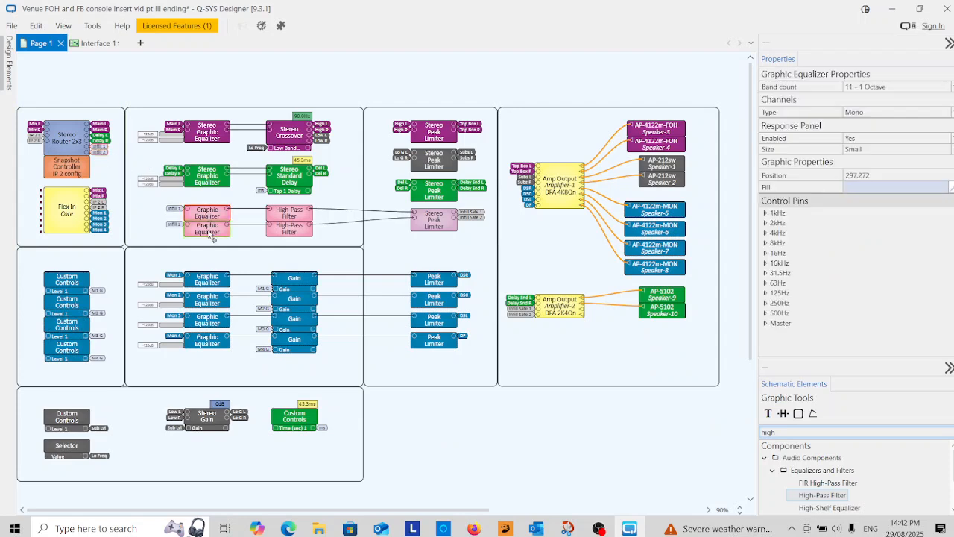
left_click(292, 216, "ctrl")
left_click(291, 230, "ctrl")
left_click(439, 222, "ctrl")
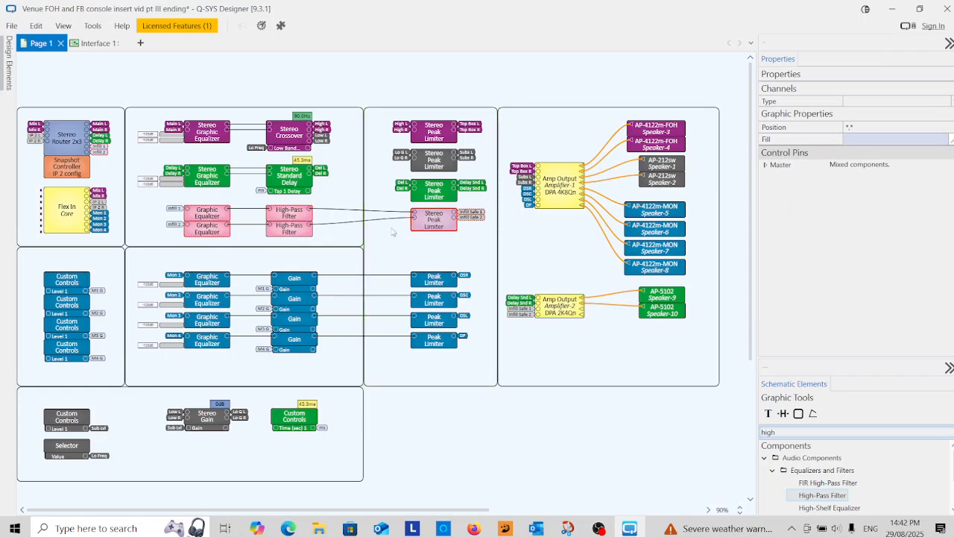
left_click(860, 140)
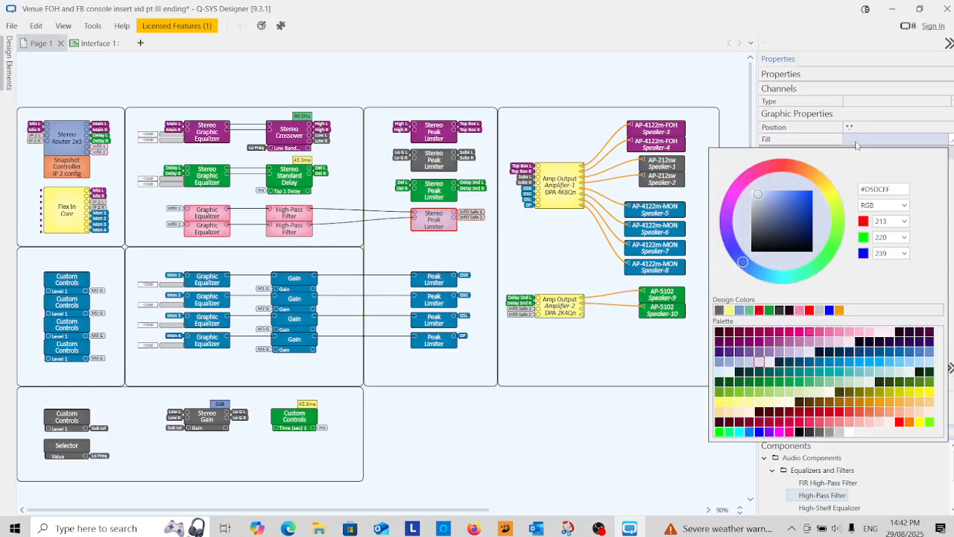
left_click(731, 312)
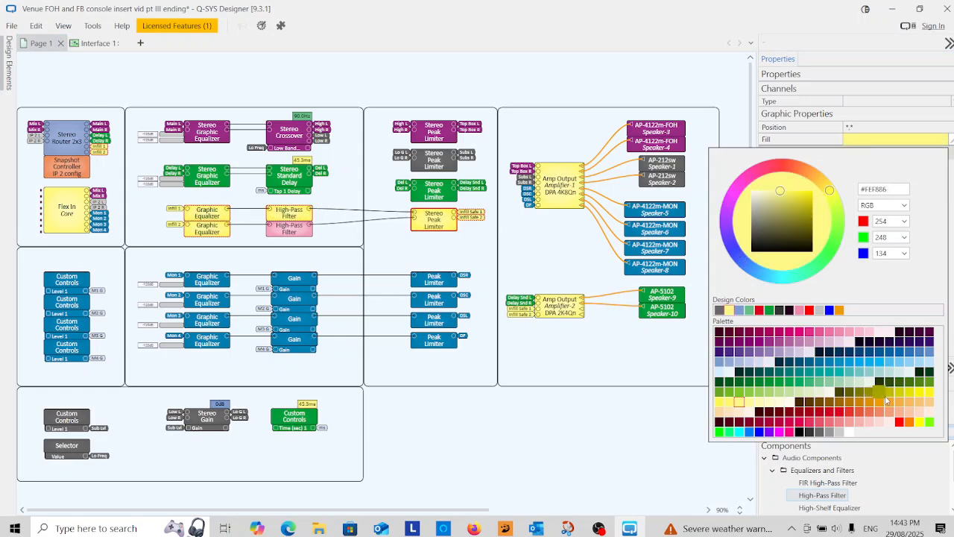
left_click(918, 392)
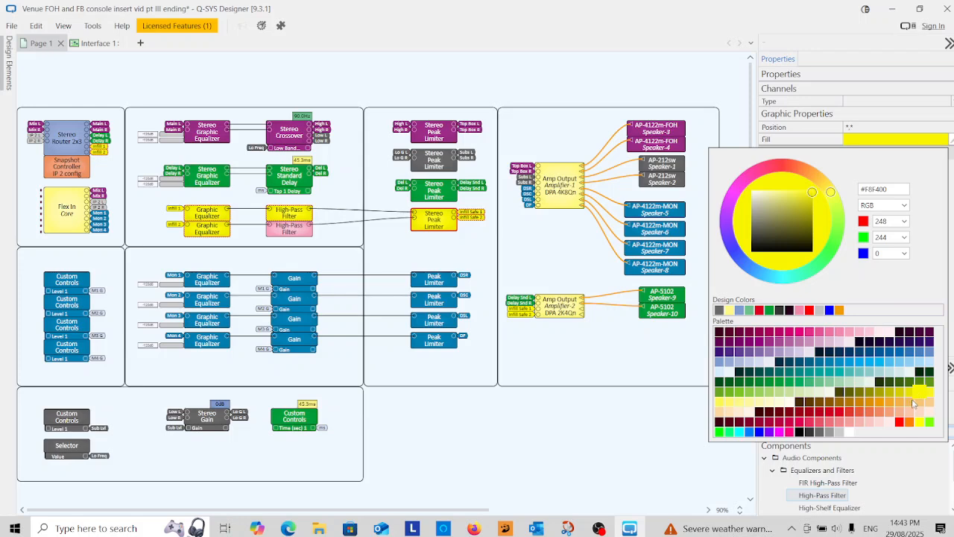
left_click(907, 404)
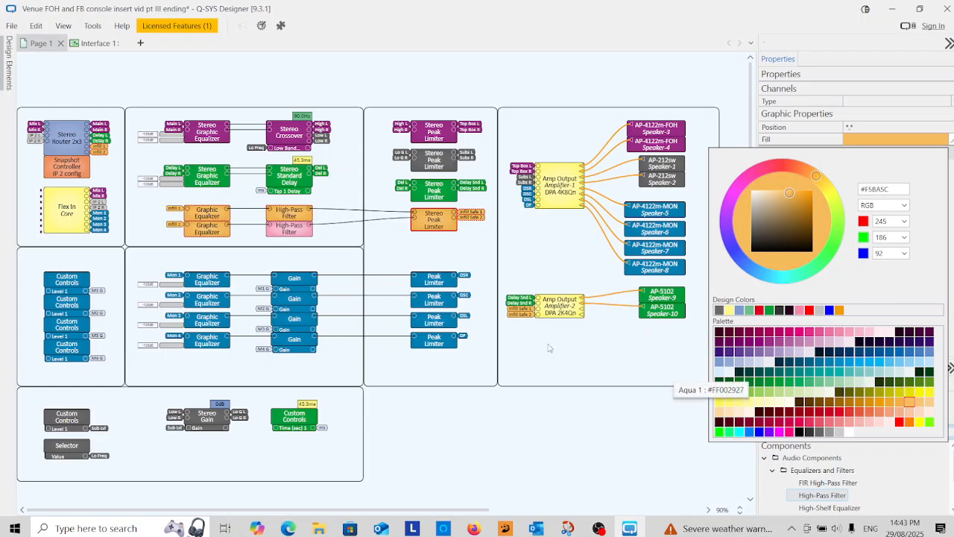
Fill the IP 2 L and IP 2 R signal tags with dark purple #380D71
left_click(104, 207)
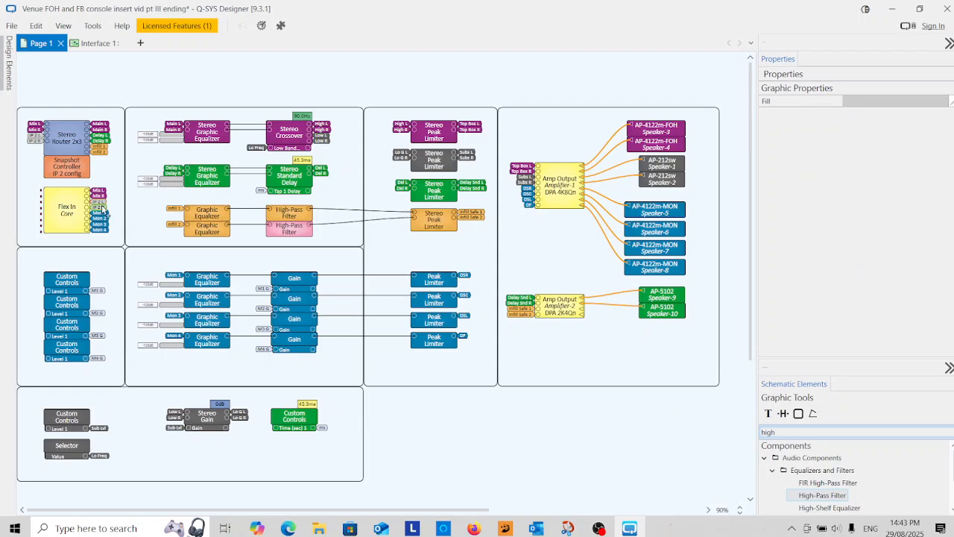
left_click(892, 102)
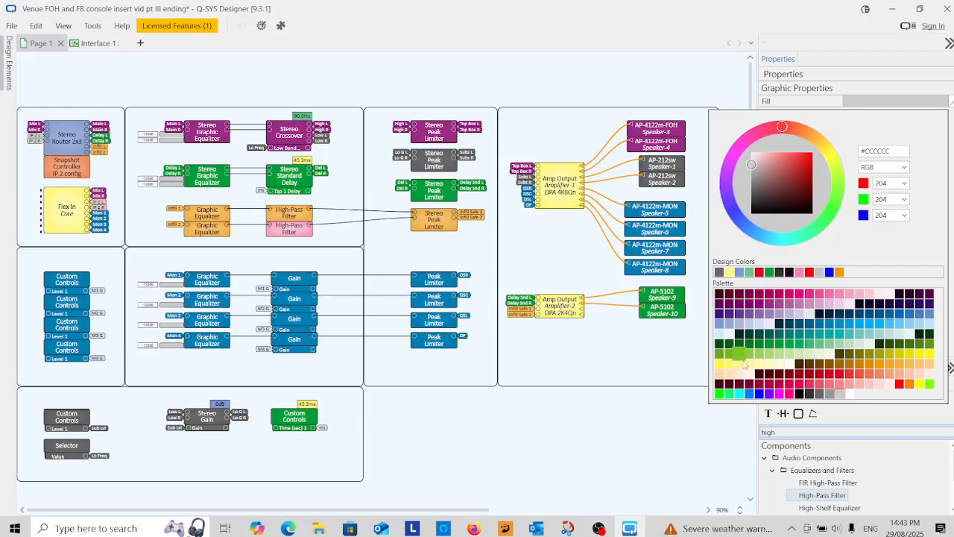
left_click(759, 381)
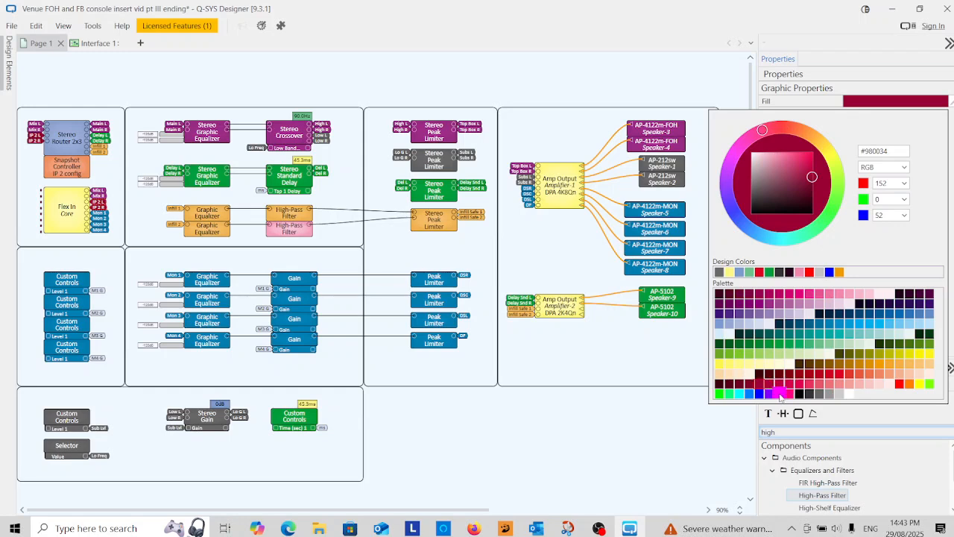
left_click(827, 380)
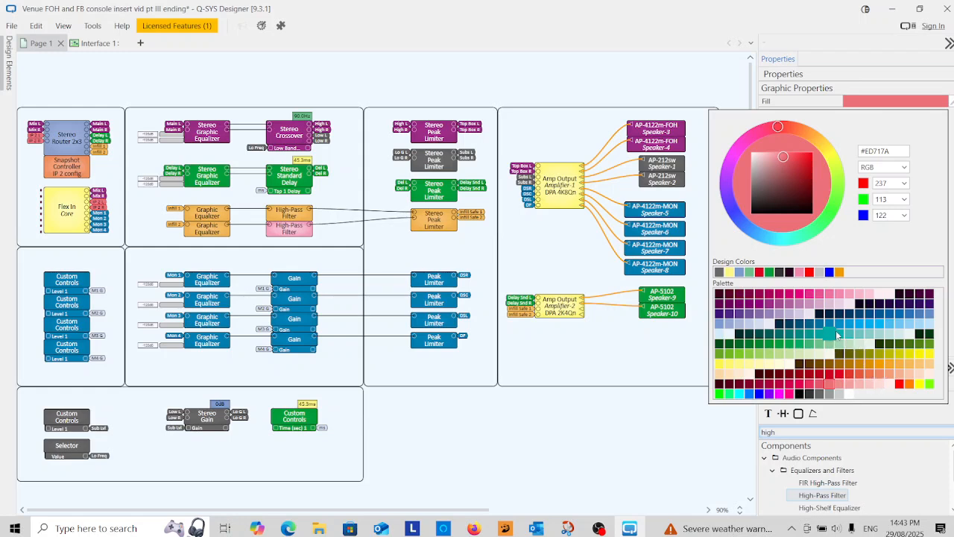
left_click(906, 304)
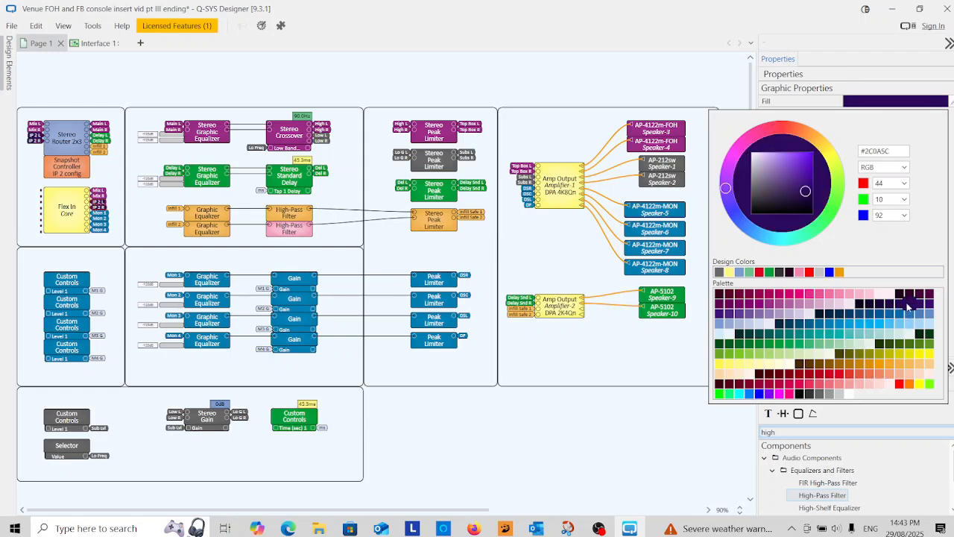
left_click(929, 304)
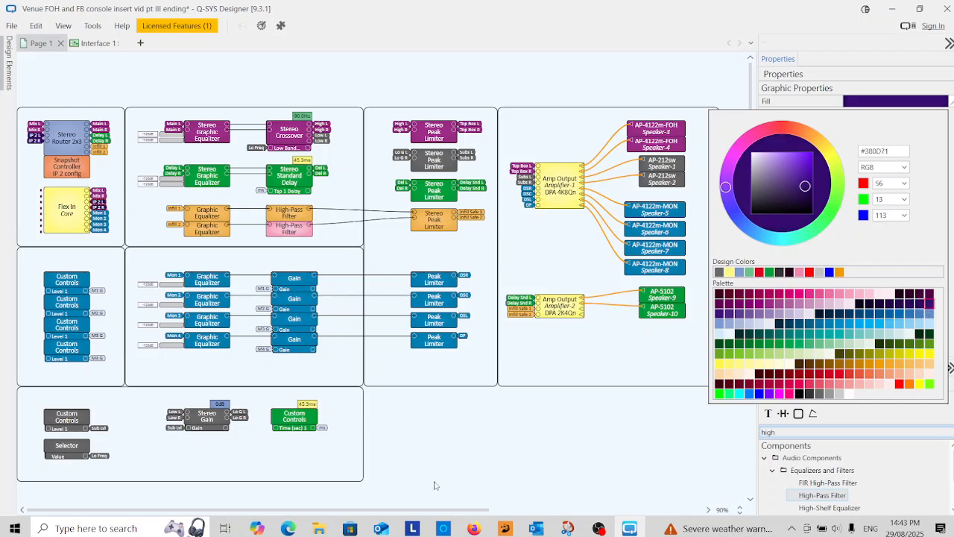
left_click(430, 443)
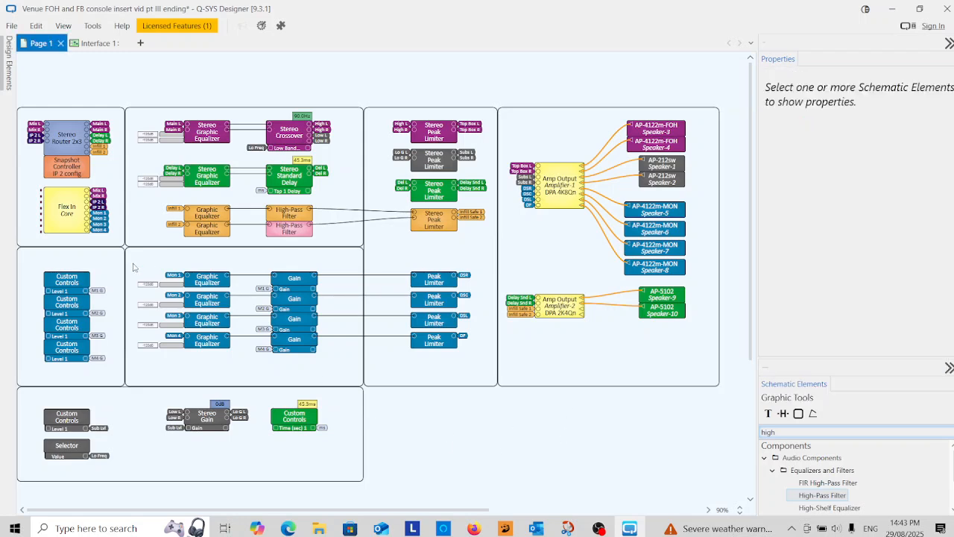
Fill the Flex In core, Stereo Router and both Amp Output blocks with a near-black purple
left_click(66, 214)
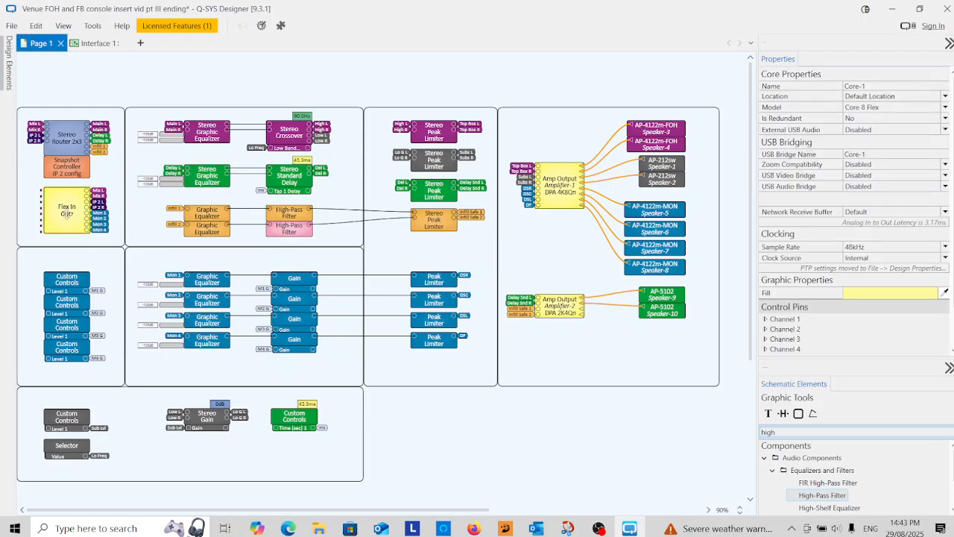
left_click(69, 141, "ctrl")
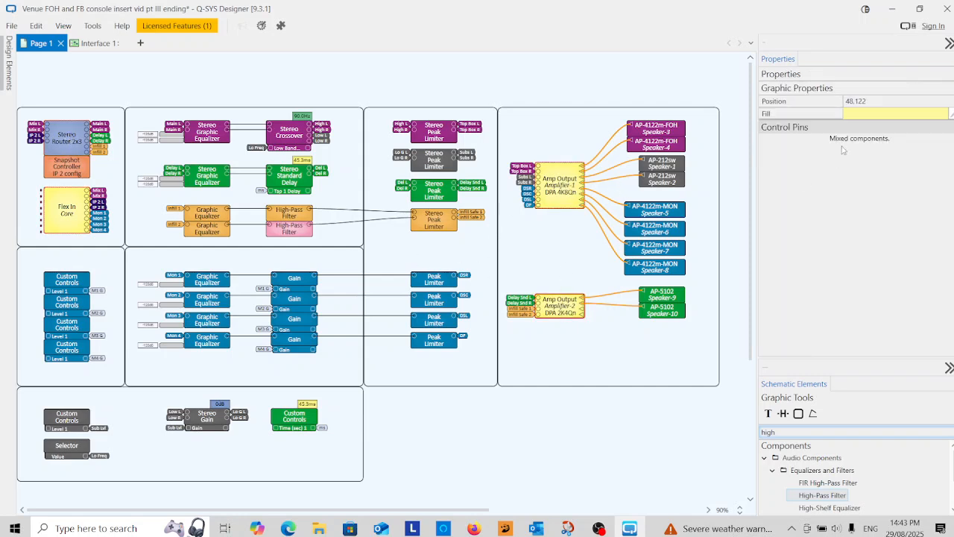
left_click(894, 113)
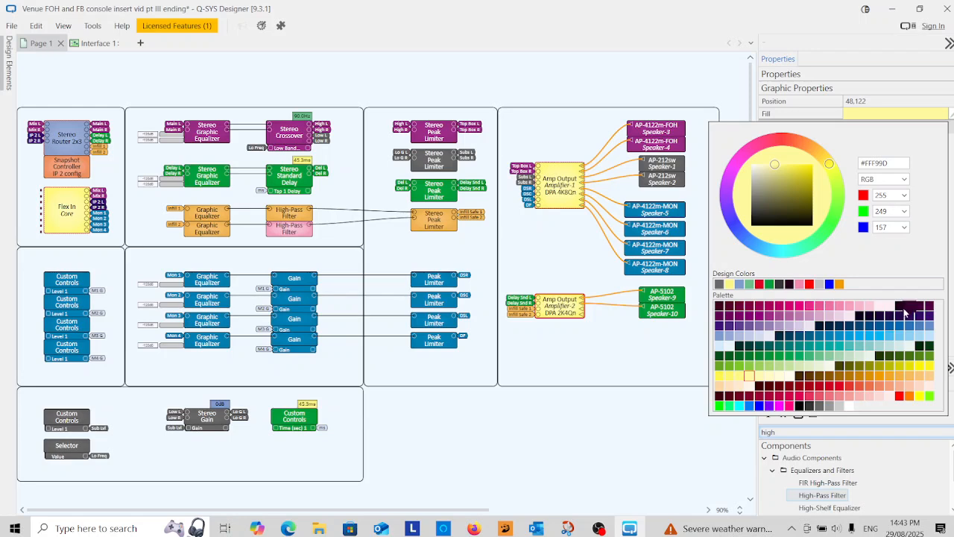
left_click(900, 306)
left_click(577, 396)
left_click(576, 396)
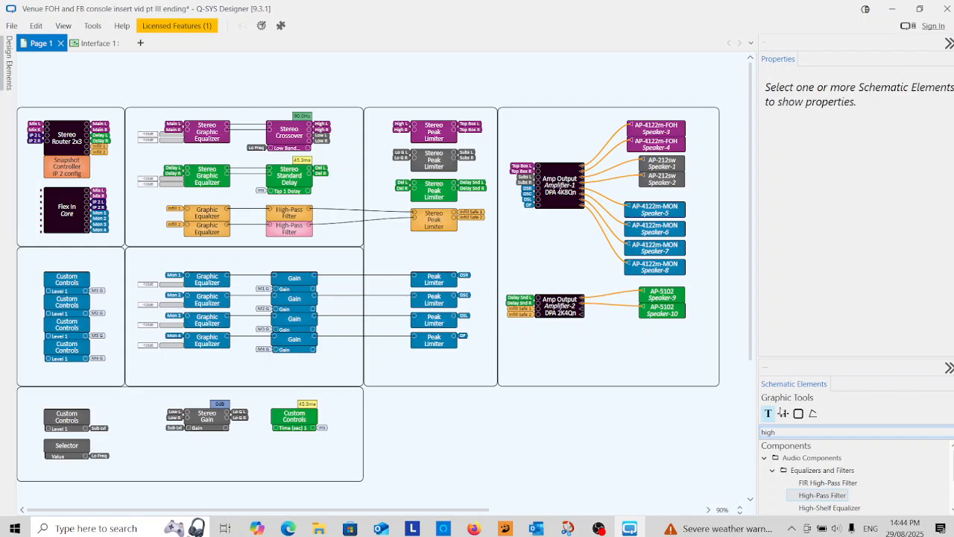
Add a text block about 125 by 26 below Amplifier-2, with stroke width 1 and size 14 Lato Bold text
left_click(768, 413)
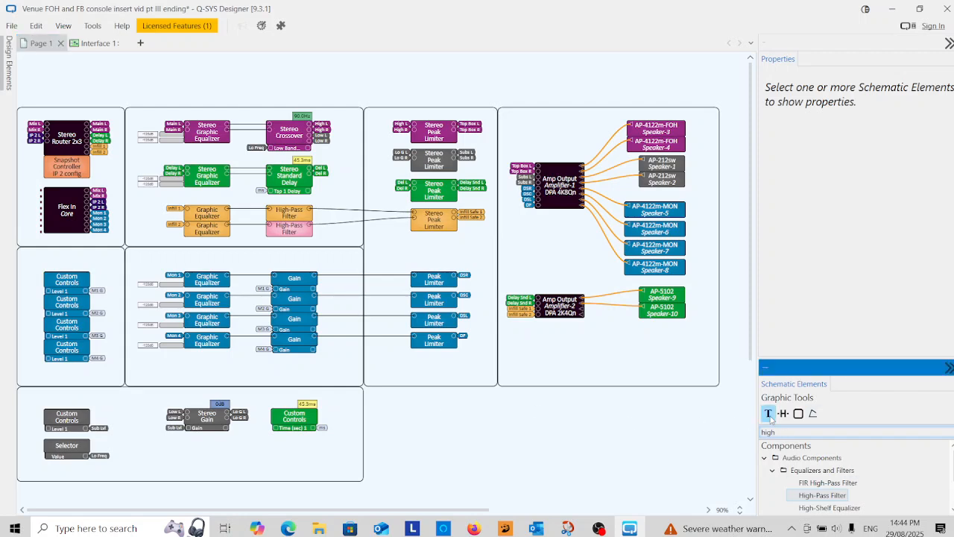
left_click_drag(513, 362, 588, 378)
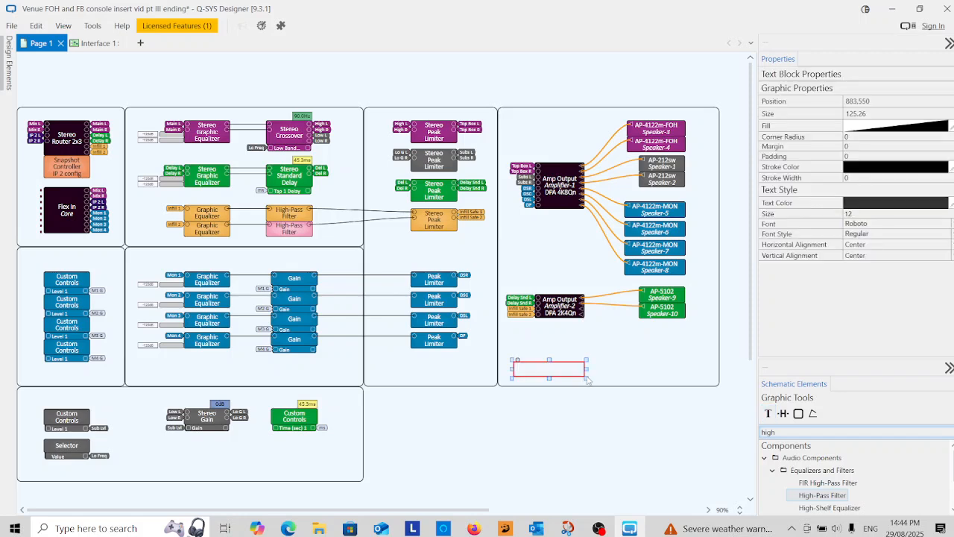
left_click(853, 177)
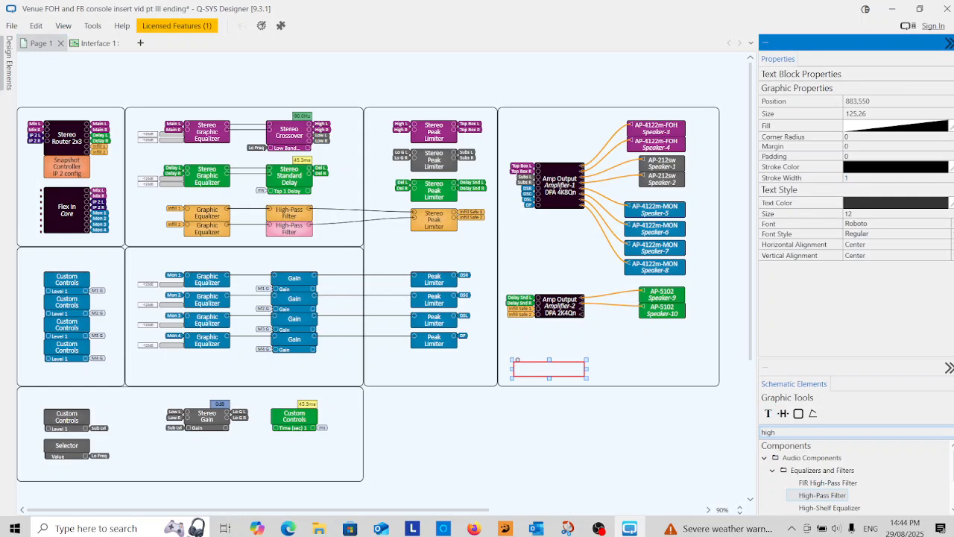
left_click(850, 214)
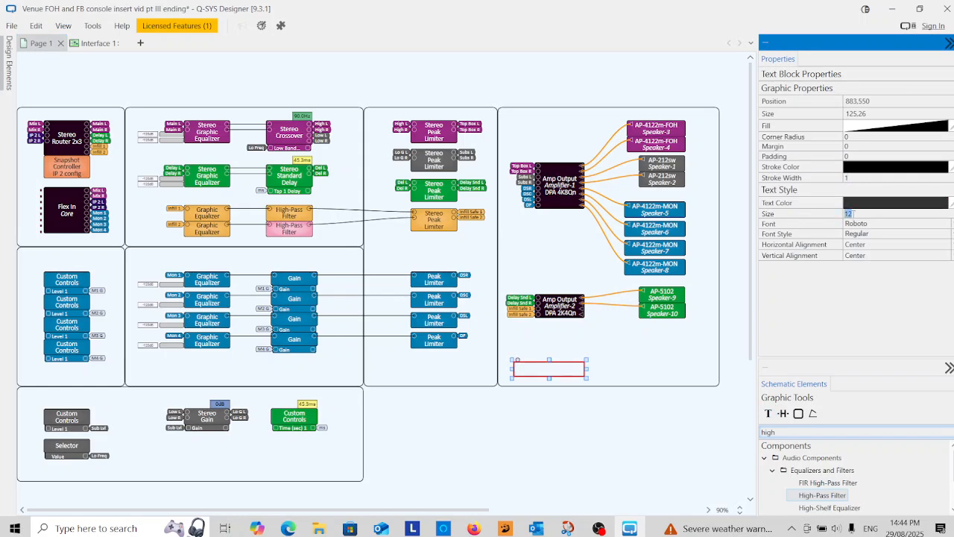
type("14")
left_click(857, 223)
left_click(858, 261)
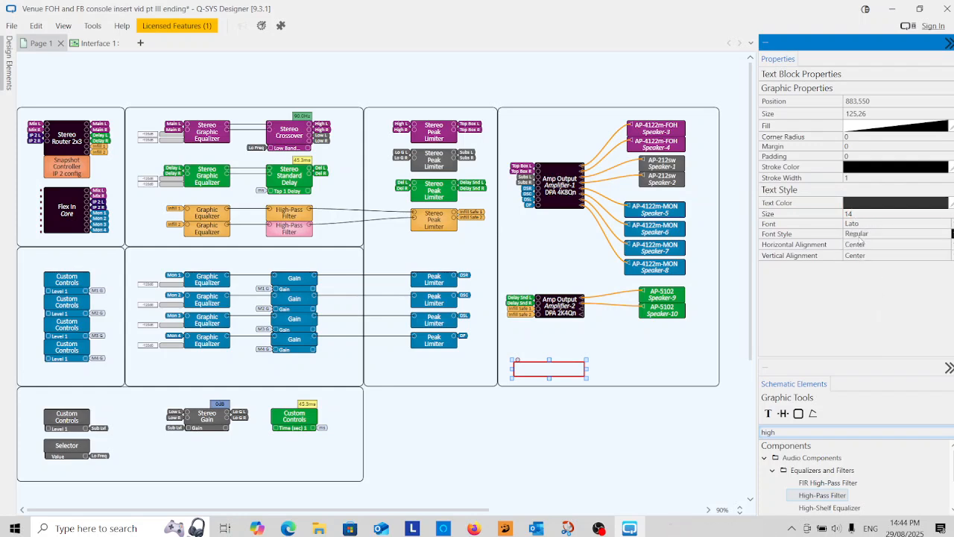
left_click(859, 234)
left_click(855, 288)
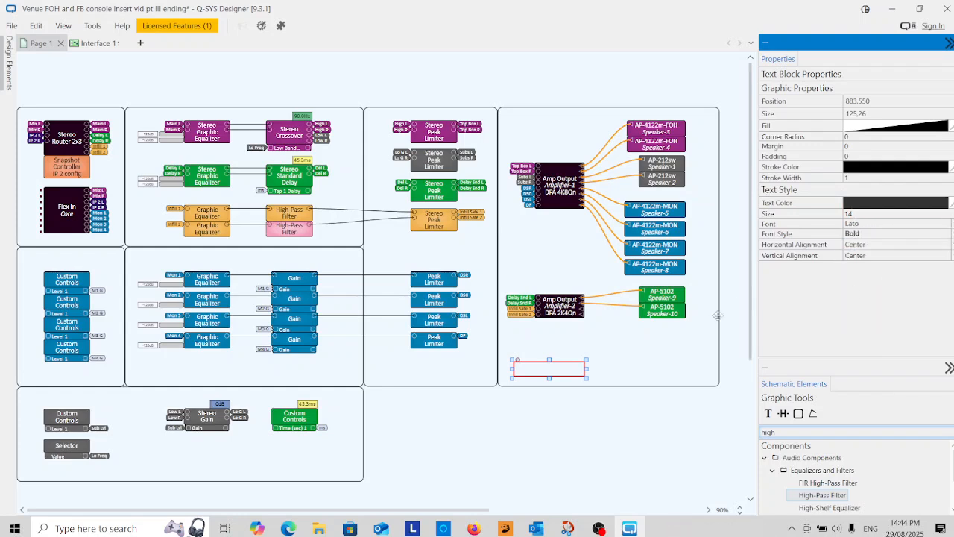
Enter "Amps Speakers" as the text of the new text block in the amplifier group box
double_click(555, 372)
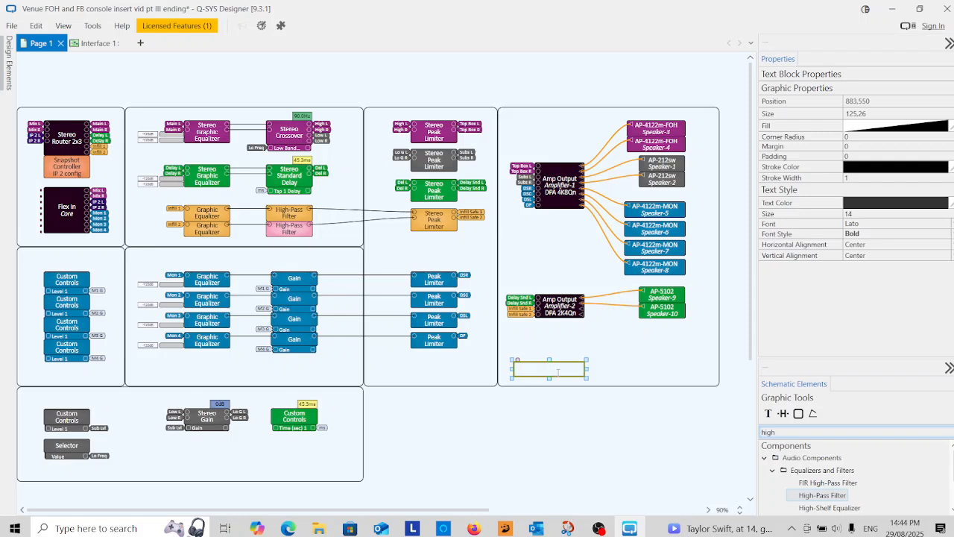
type("Amps Speakers")
left_click(603, 374)
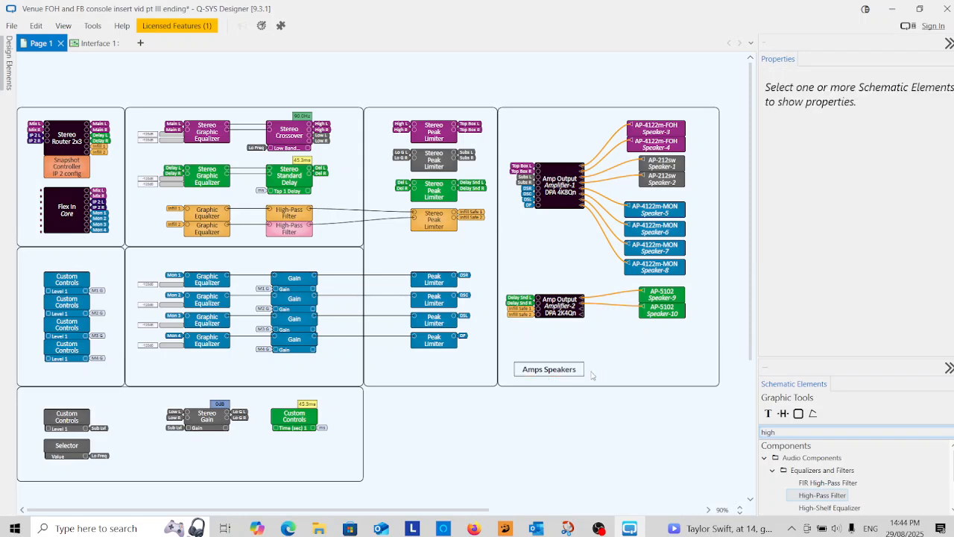
Copy the Amps Speakers label into the bottom of the peak limiter group box and retitle the copy "Sys Protect"
left_click(549, 371)
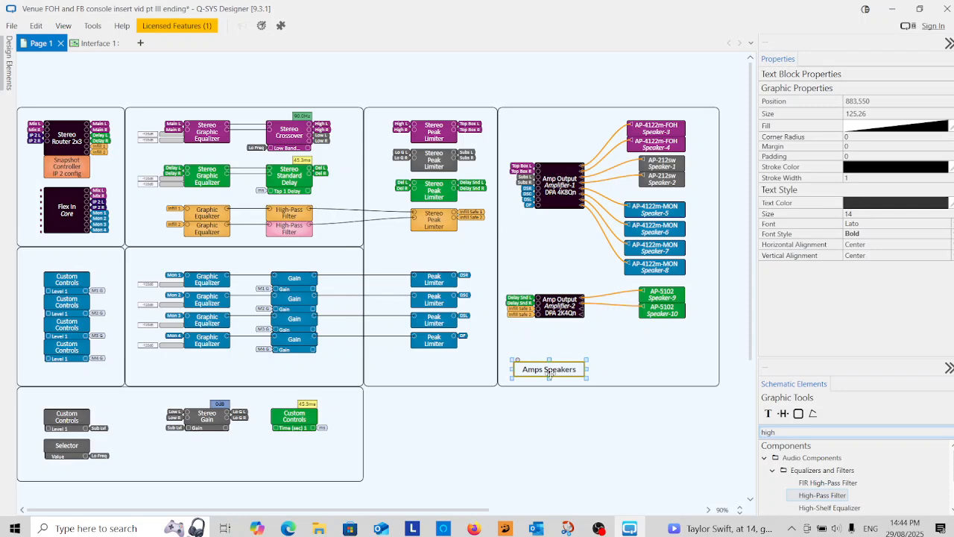
left_click_drag(549, 371, 409, 376)
double_click(420, 373)
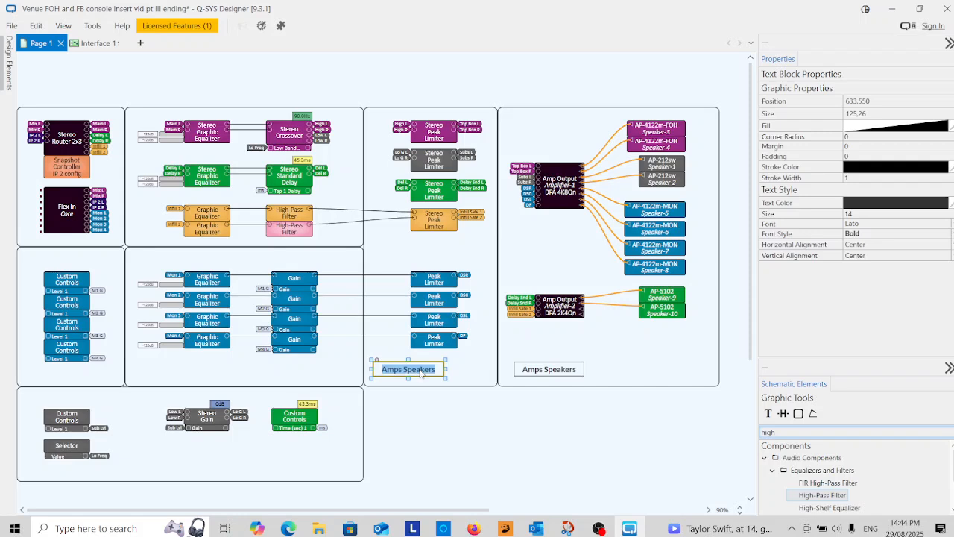
type("S")
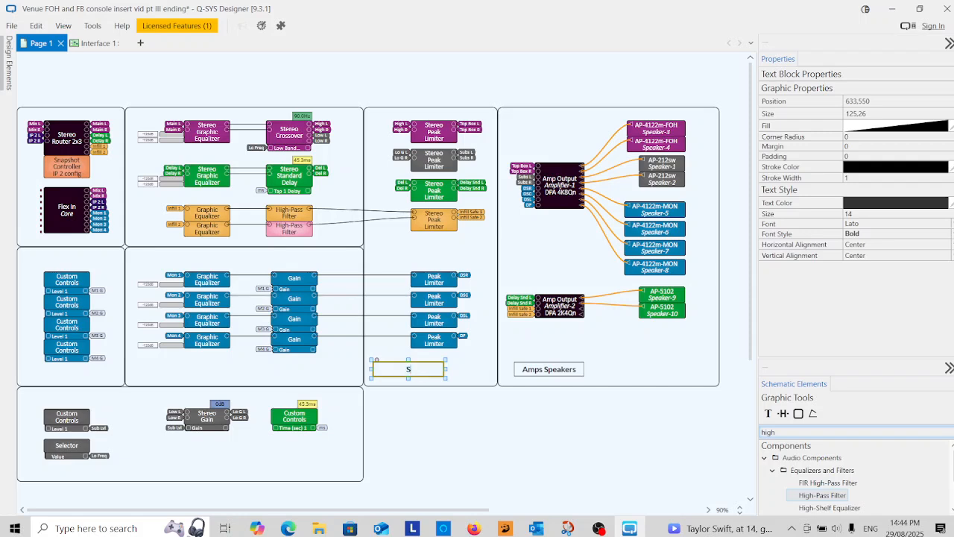
type("ys Protect")
key("Return")
left_click(458, 372)
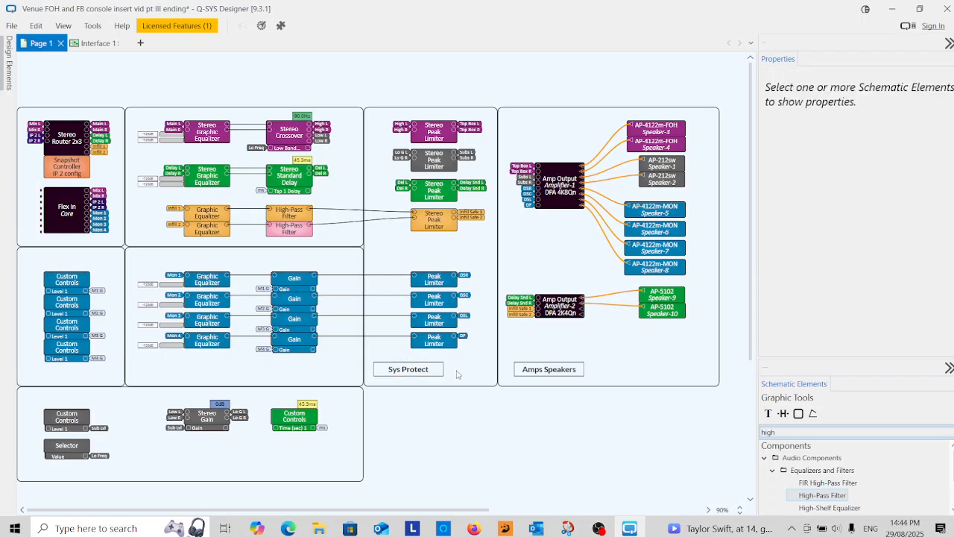
Copy the Sys Protect label below the monitor Gain blocks and retitle the copy "Mons"
left_click(399, 369)
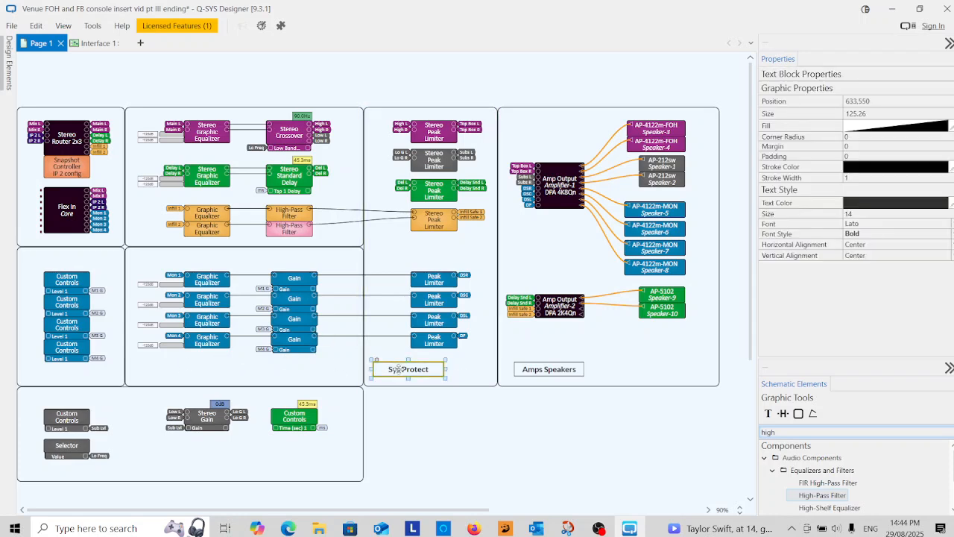
left_click_drag(399, 369, 278, 375)
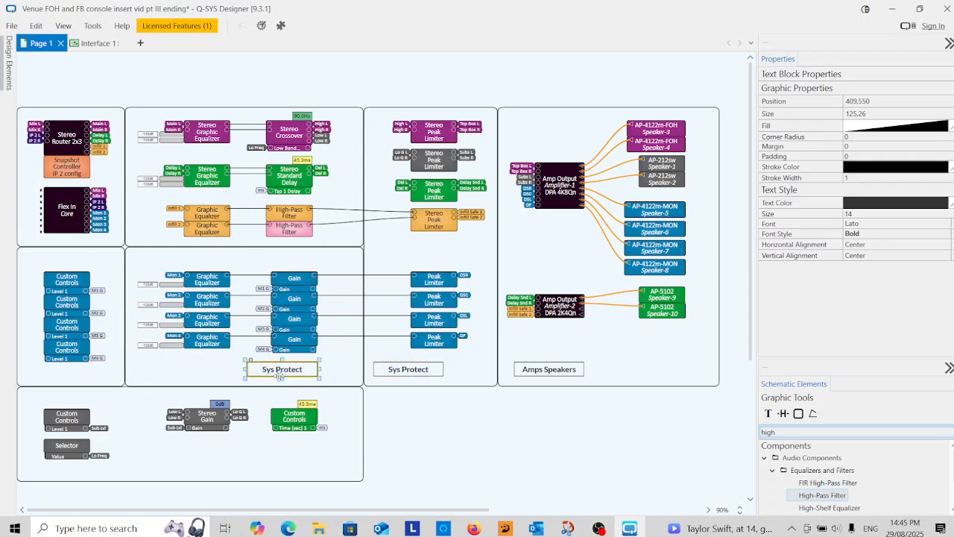
double_click(277, 373)
type("Mons")
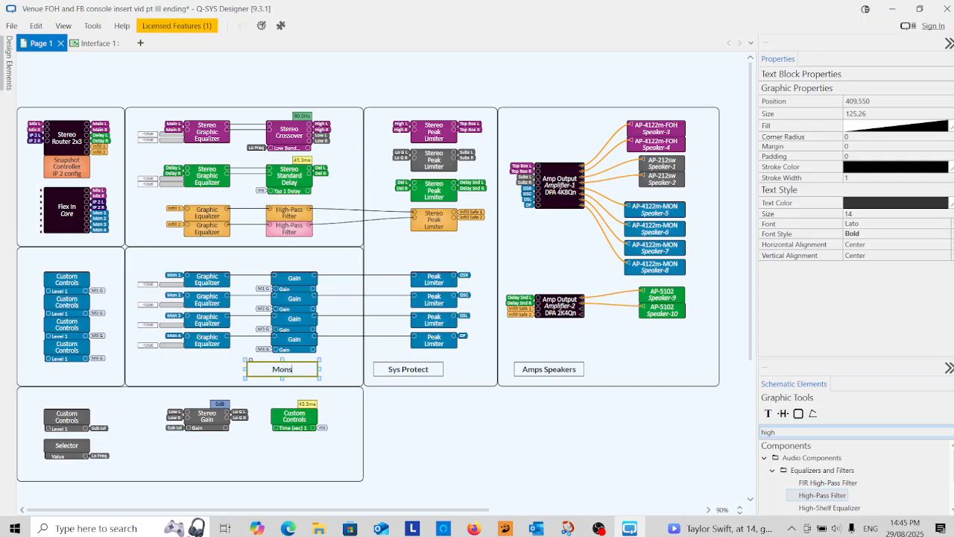
key("Return")
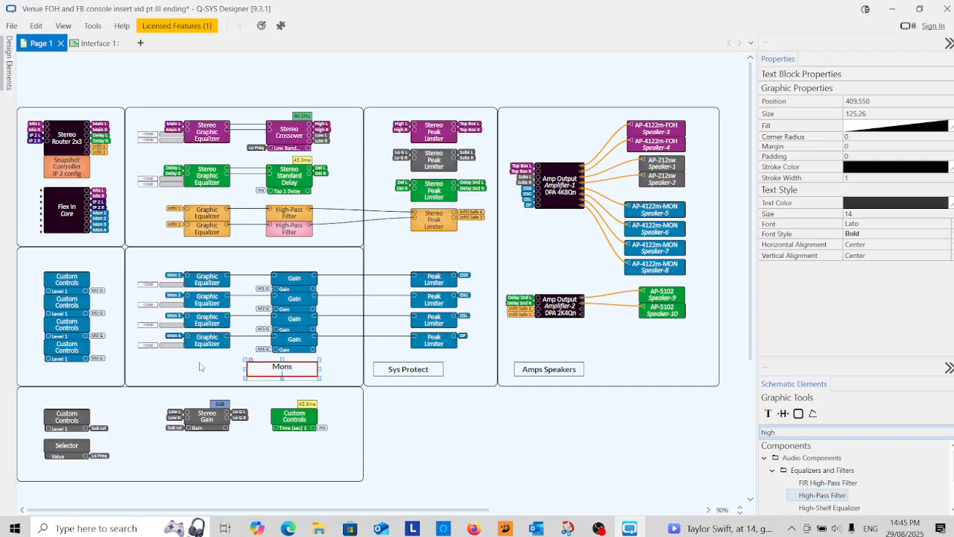
left_click(202, 367)
Copy the Mons label below the blue Custom Controls blocks and lower the other three labels slightly within their group boxes
left_click(289, 368)
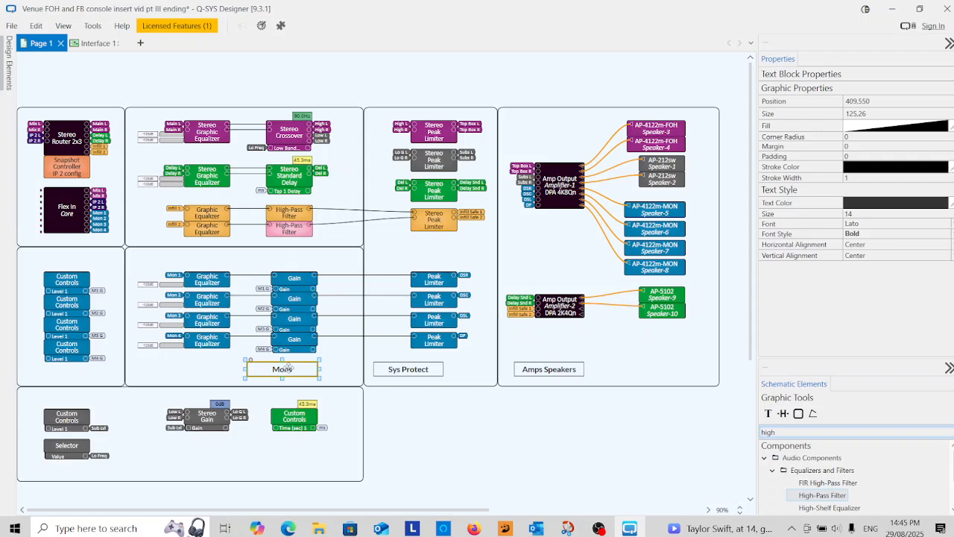
left_click_drag(287, 367, 62, 376)
left_click_drag(271, 369, 273, 379)
left_click_drag(398, 372, 402, 380)
left_click_drag(533, 372, 534, 380)
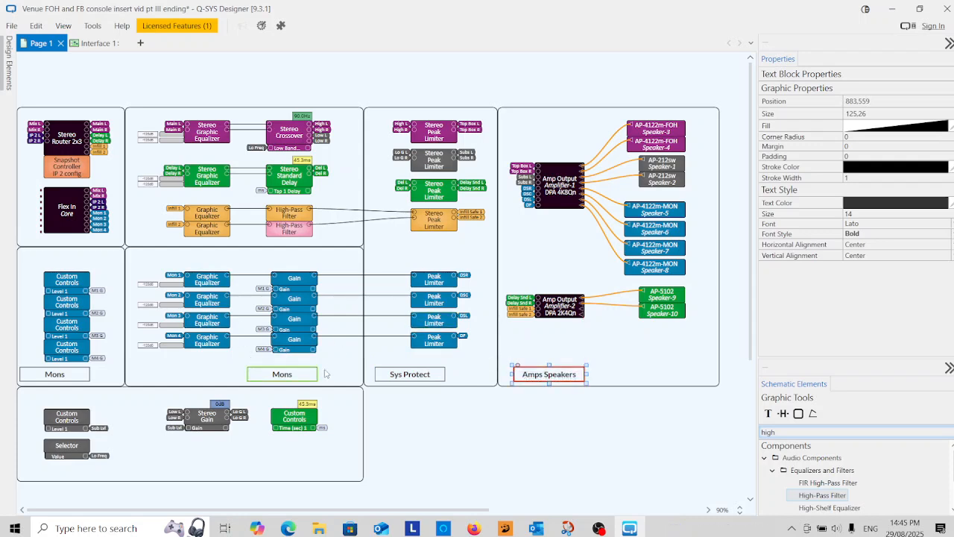
Copy the Mons label below the green Custom Controls block and enlarge the copy to about 165 by 56
left_click(282, 372)
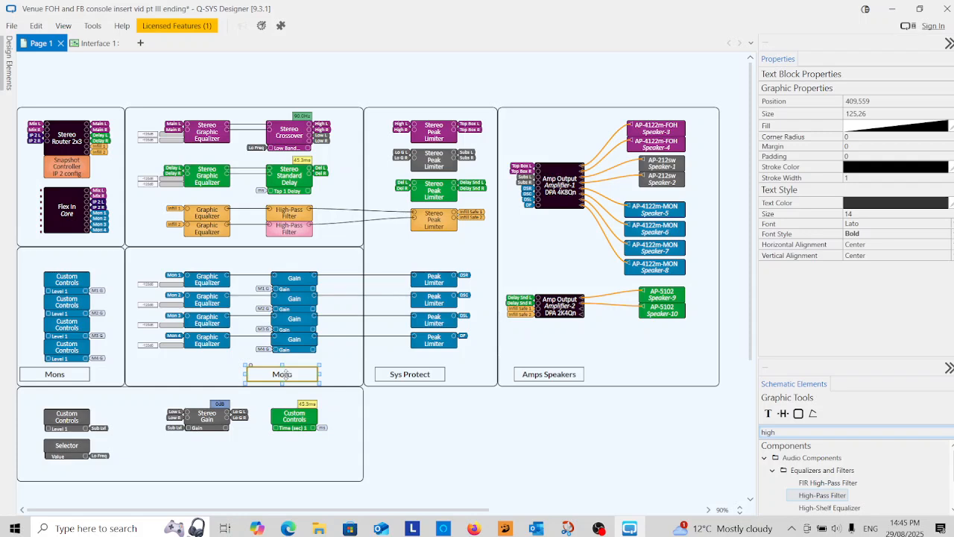
left_click_drag(286, 374, 292, 462)
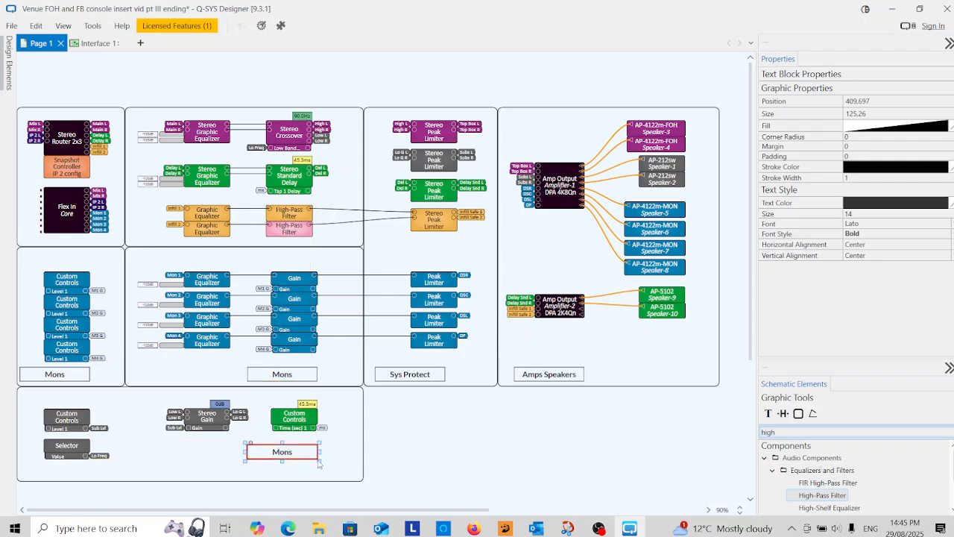
left_click_drag(321, 461, 341, 478)
Retitle the enlarged label "Custom Controls Sub/Del" and widen it to about 181 by 56
double_click(298, 461)
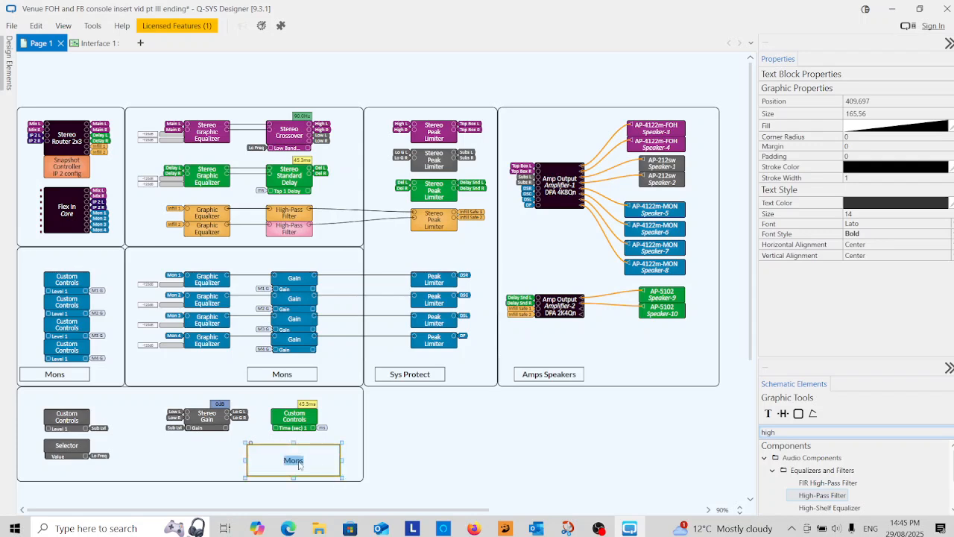
type("Custom Controls Sub/Del")
left_click(340, 427)
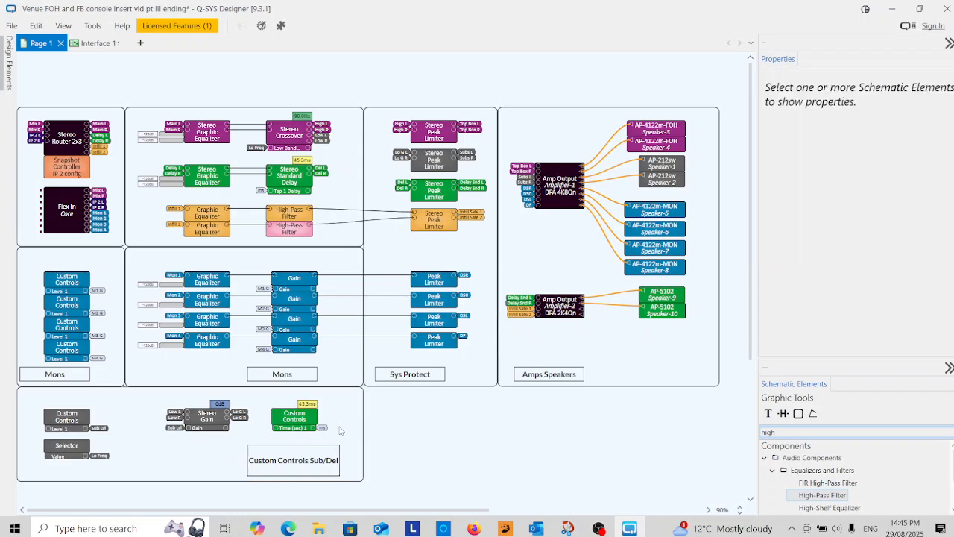
left_click(339, 461)
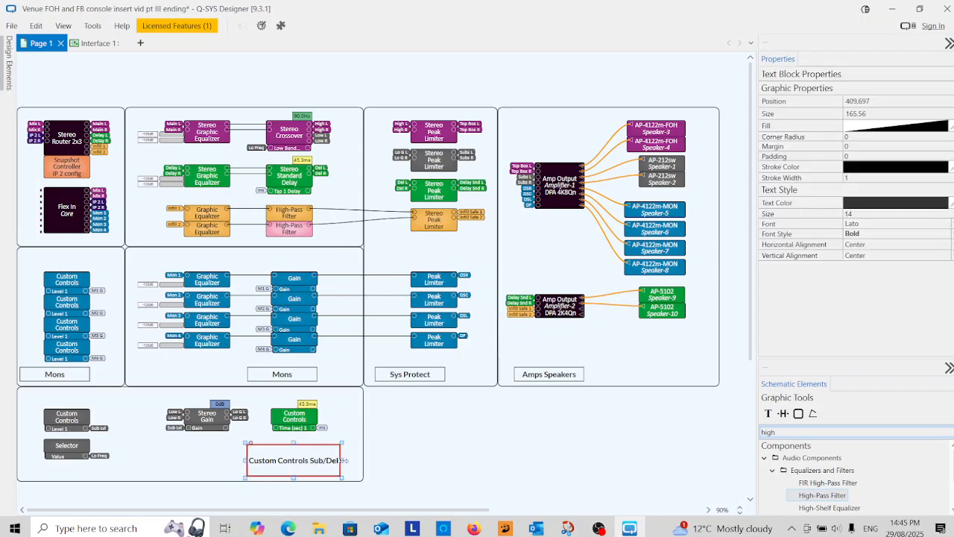
left_click_drag(345, 461, 350, 460)
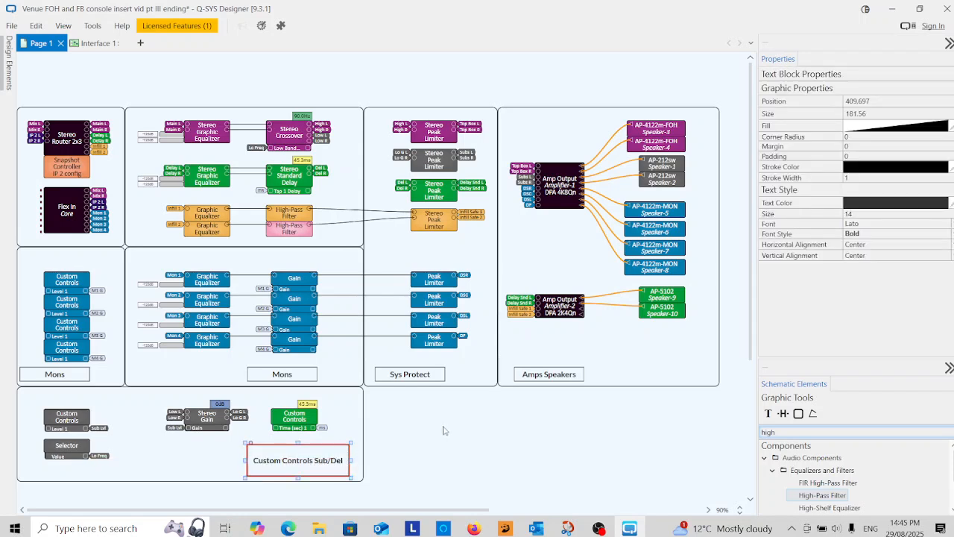
left_click(432, 432)
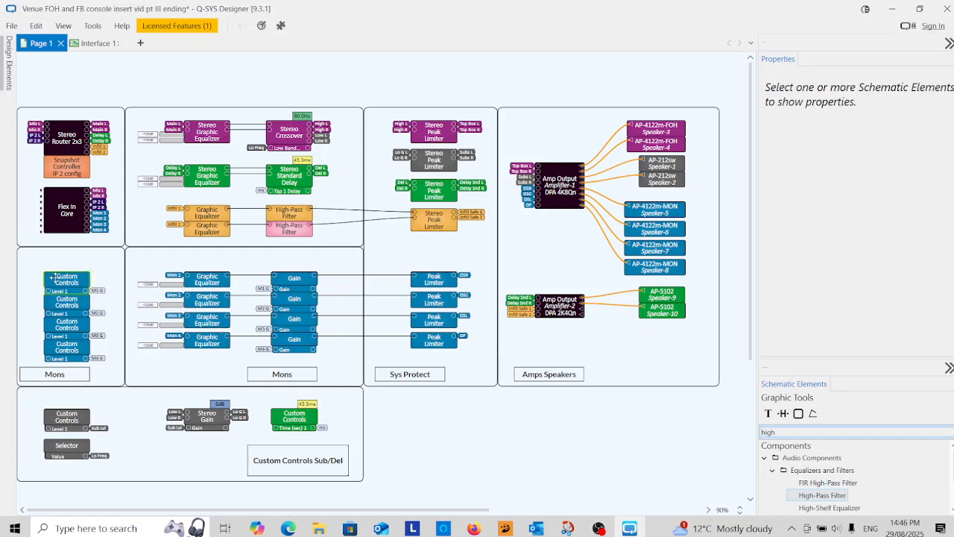
left_click(302, 467)
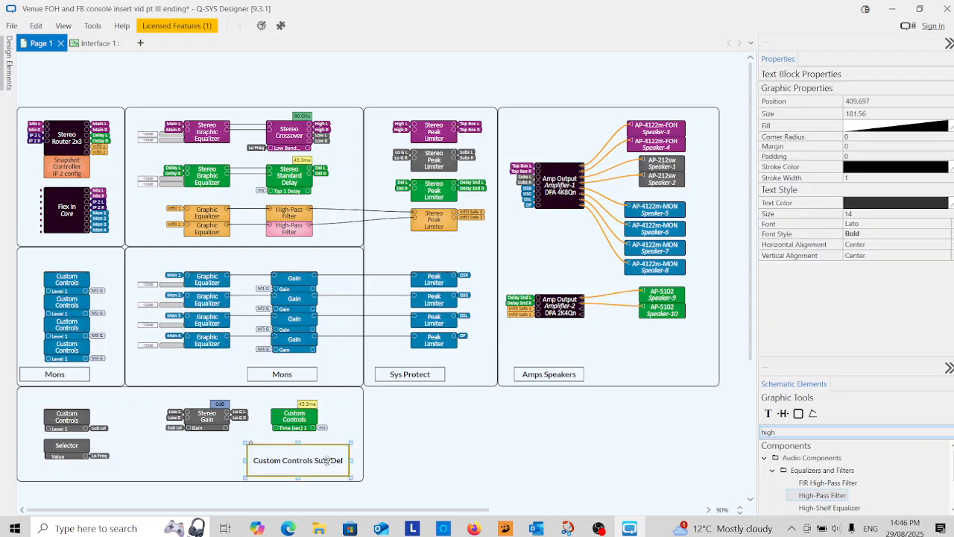
Copy the Sys Protect label directly below the Flex In core and set the copy's text size to 11
left_click(412, 374)
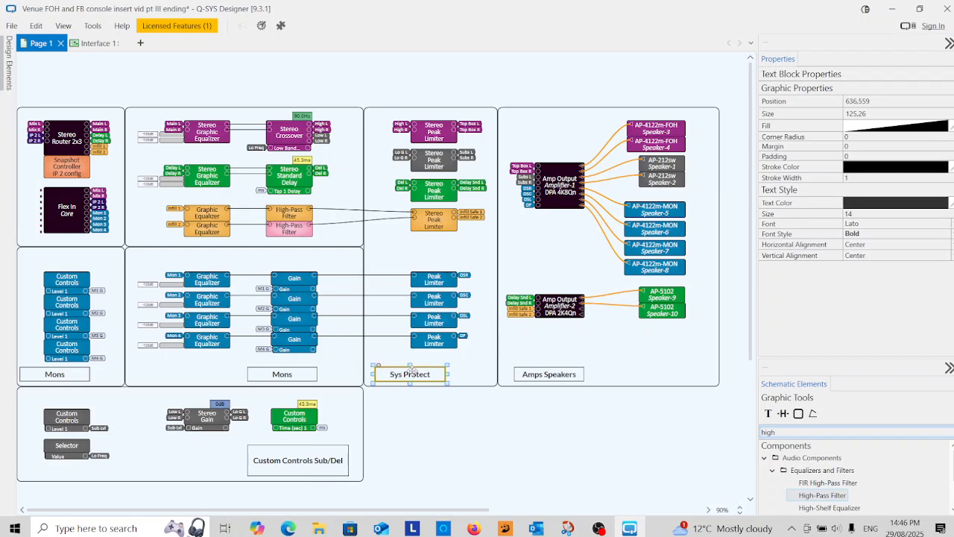
left_click_drag(413, 376, 54, 256)
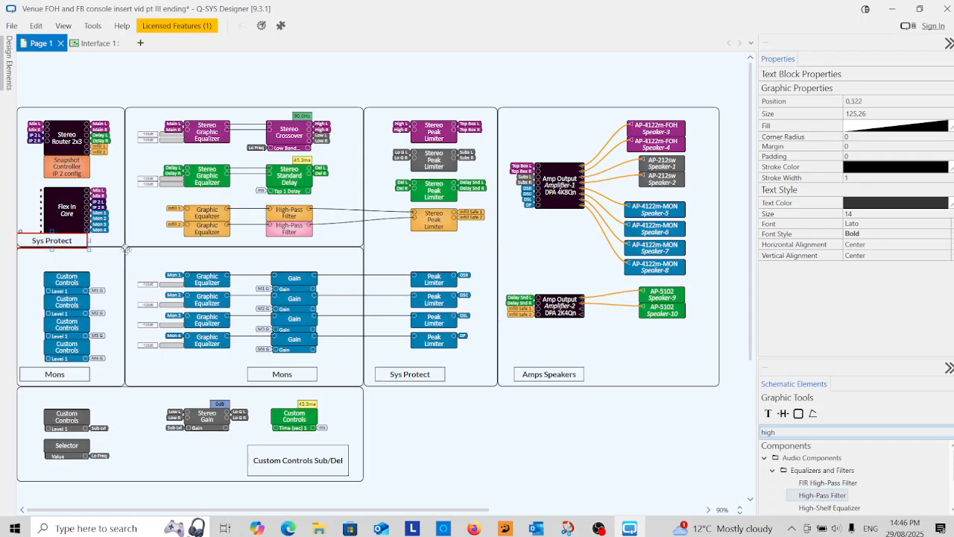
double_click(854, 214)
type("11")
key("Return")
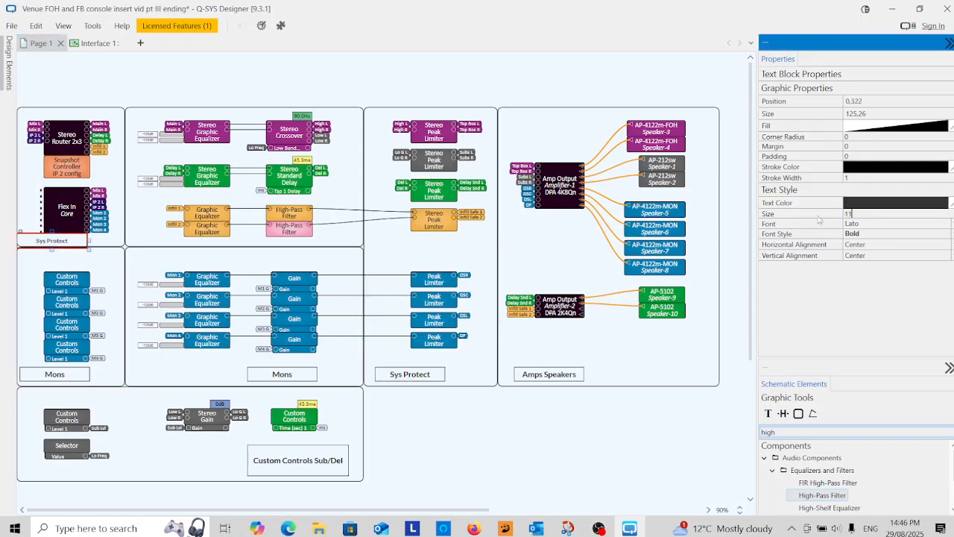
Retitle the label below the Flex In core "Console IN" and reduce its height to about 20
double_click(68, 242)
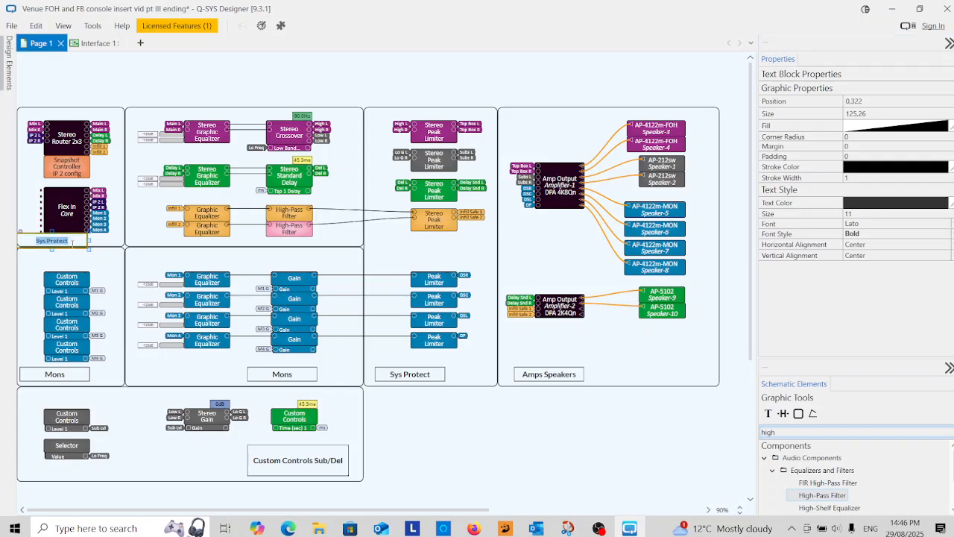
type("console IN")
key("Return")
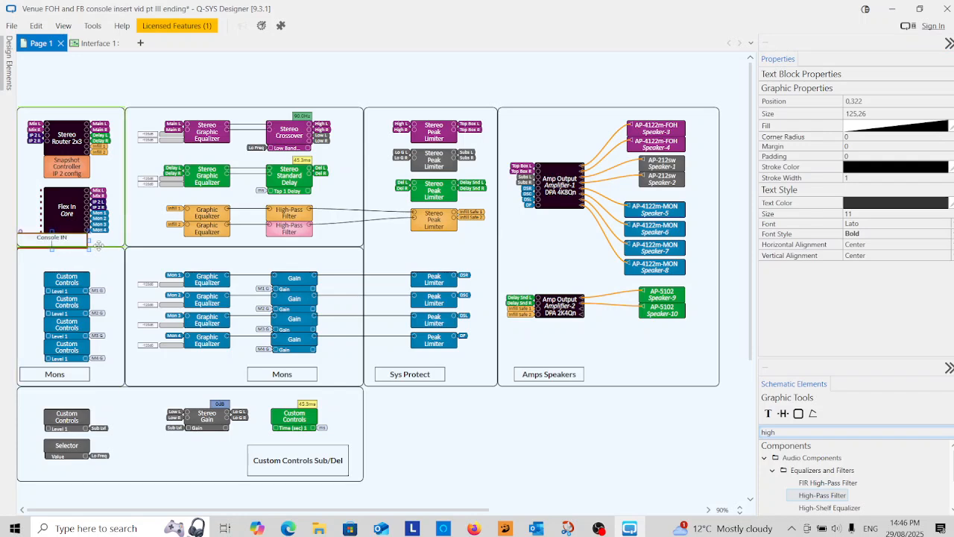
left_click(54, 240)
left_click(53, 241)
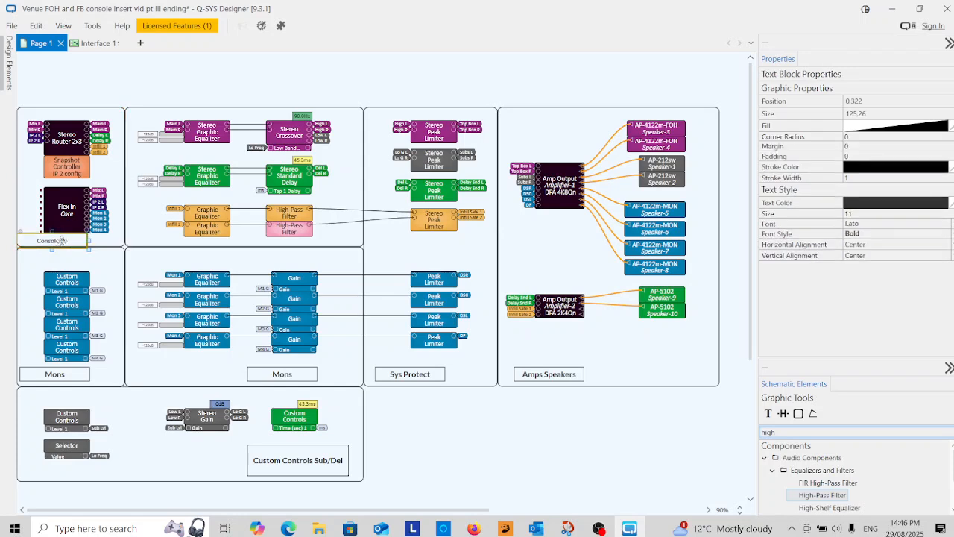
left_click_drag(52, 231, 53, 236)
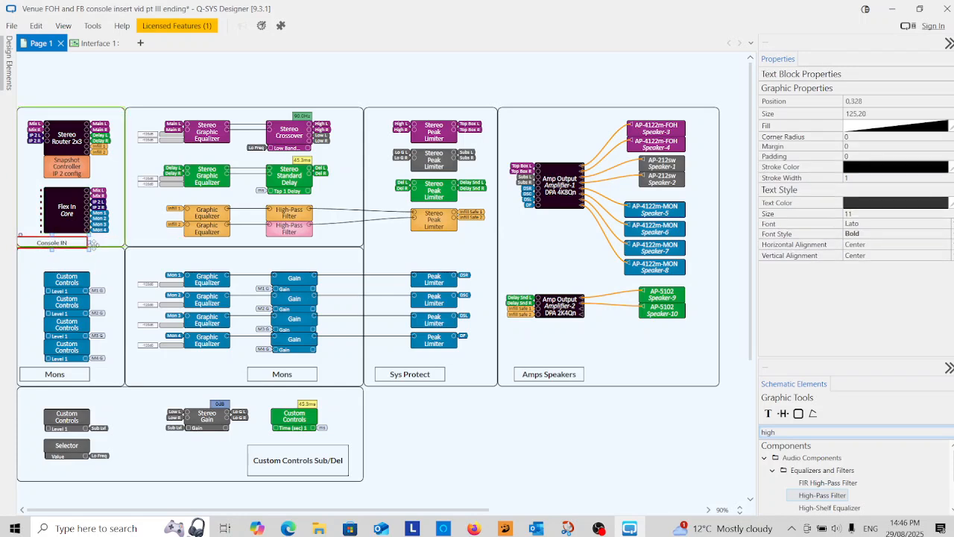
left_click(83, 264)
Copy the Console IN label into the lower corner of the main equalizer group box, narrowing the copy to about 105 by 20
left_click(54, 243)
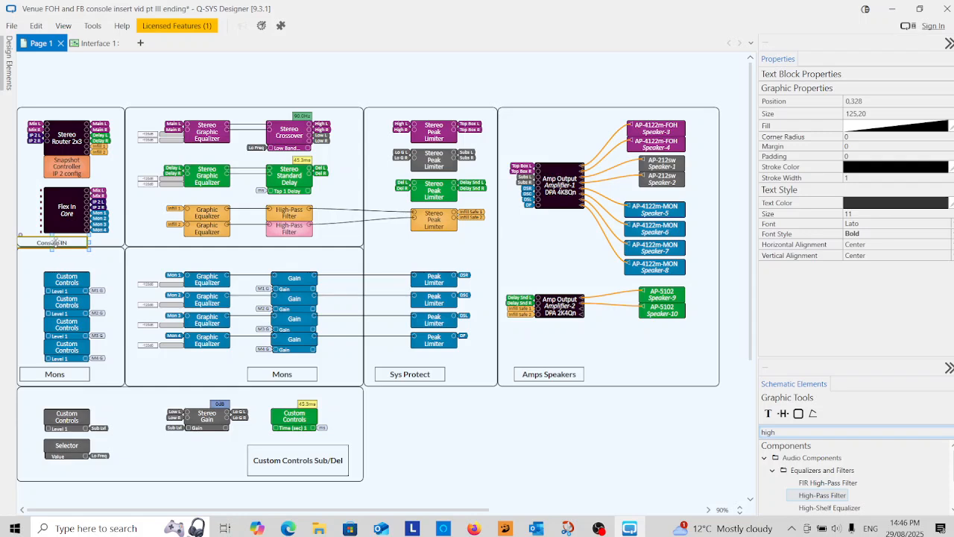
left_click_drag(52, 242, 185, 241)
left_click(207, 246)
Retitle the label copy in the main equalizer group box "System"
left_click(152, 242)
left_click(156, 243)
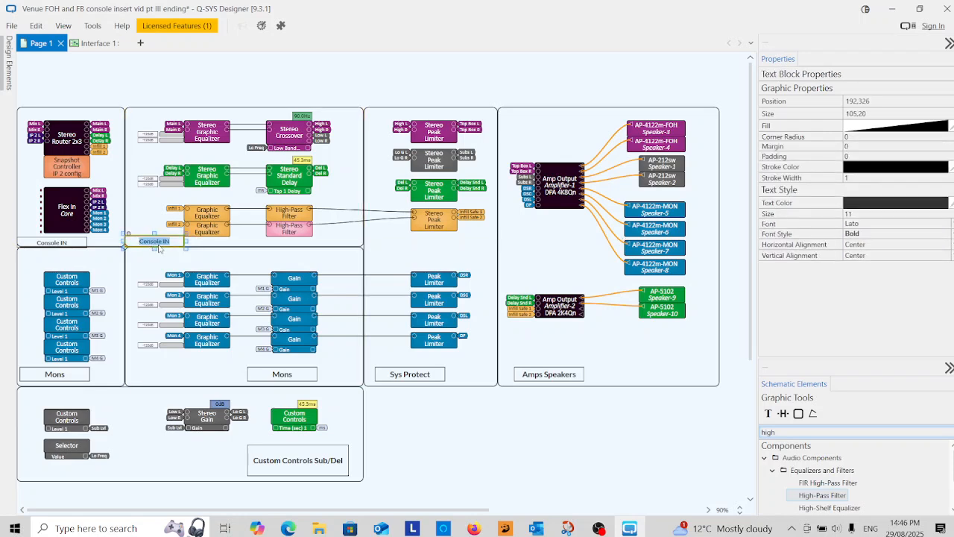
type("System")
key("Return")
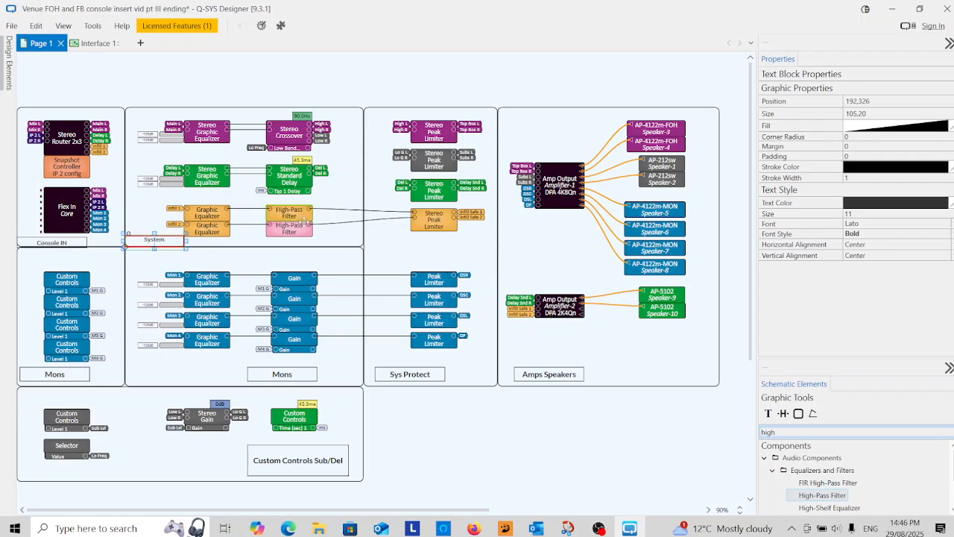
left_click(384, 255)
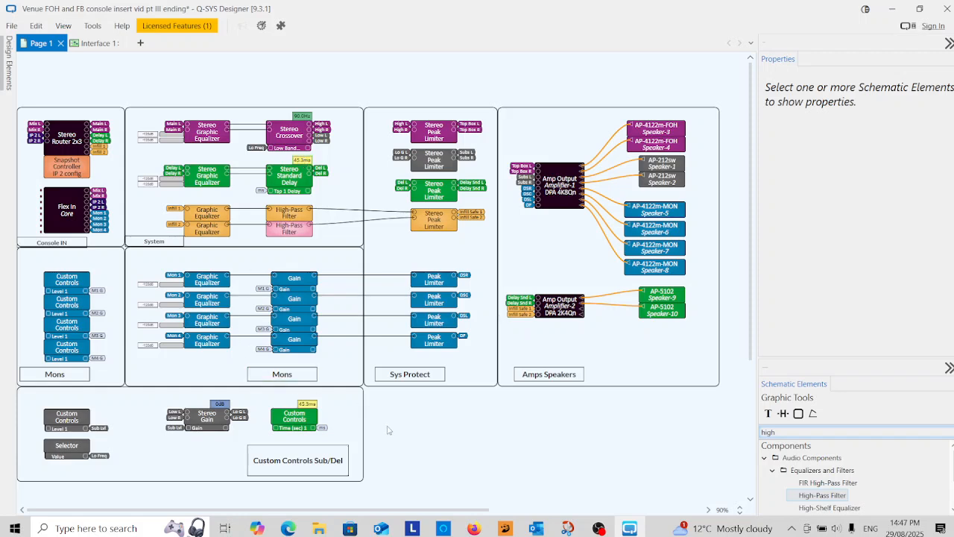
left_click(532, 485)
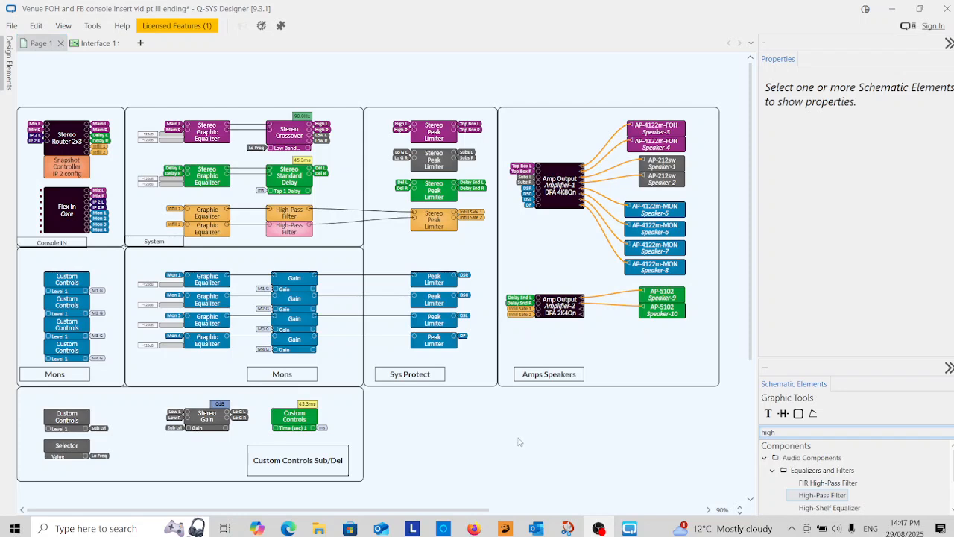